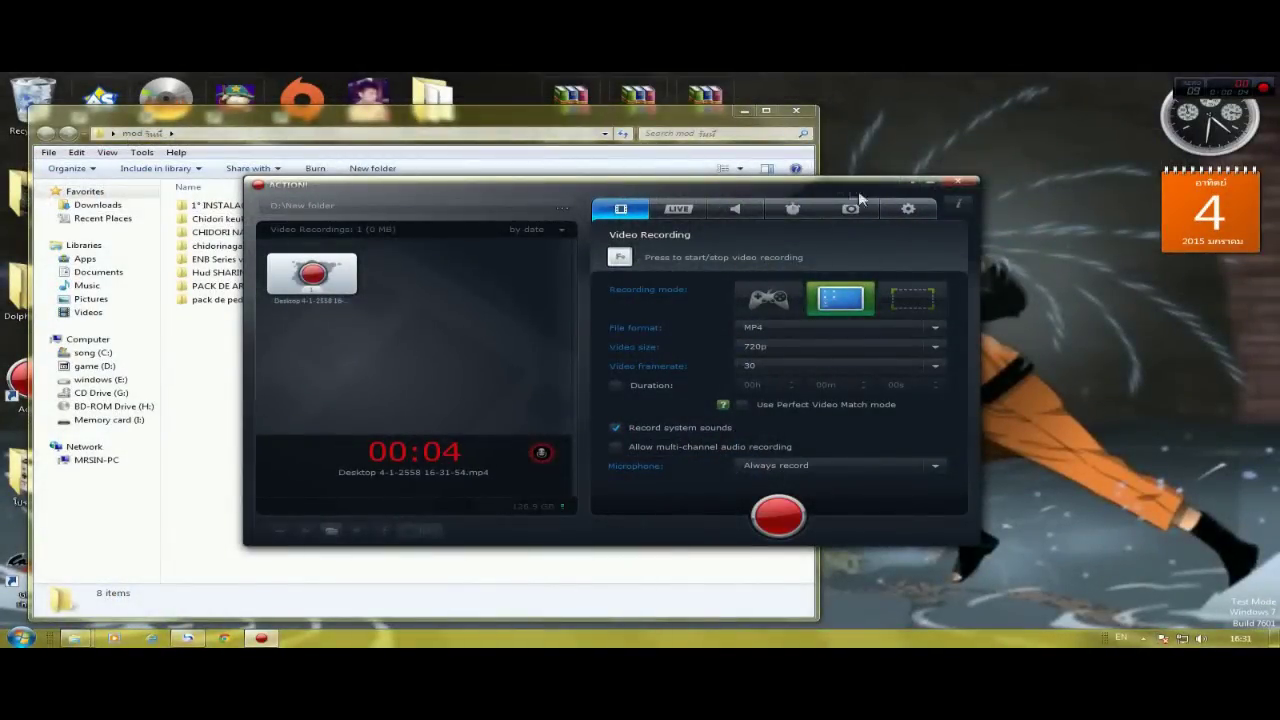
- Move the screen recorder window away from the mod folder's file list
{"action": "left_click_drag", "start_coordinate": [570, 192], "coordinate": [795, 186]}
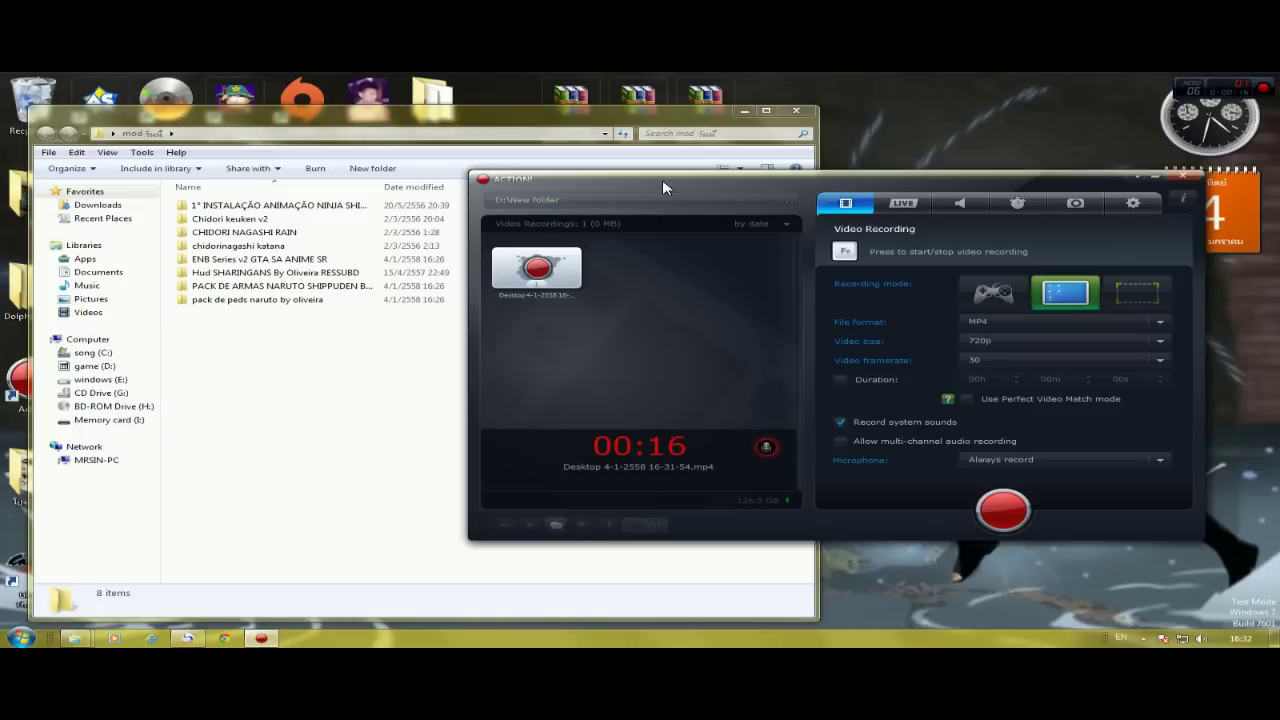
{"action": "left_click_drag", "start_coordinate": [662, 187], "coordinate": [811, 269]}
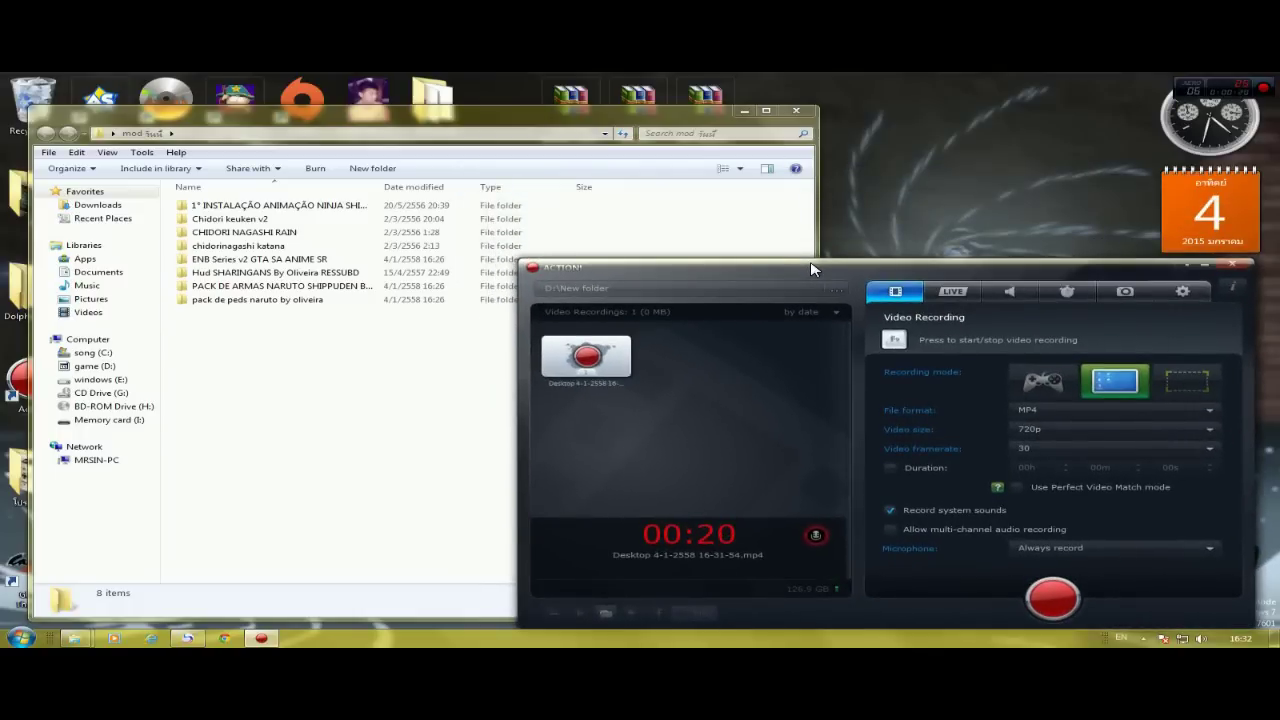
{"action": "left_click", "coordinate": [338, 362]}
{"action": "left_click", "coordinate": [897, 273]}
{"action": "left_click_drag", "start_coordinate": [277, 334], "coordinate": [200, 204]}
{"action": "left_click", "coordinate": [363, 378]}
{"action": "left_click", "coordinate": [930, 270]}
{"action": "left_click", "coordinate": [236, 358]}
{"action": "left_click_drag", "start_coordinate": [251, 354], "coordinate": [228, 204]}
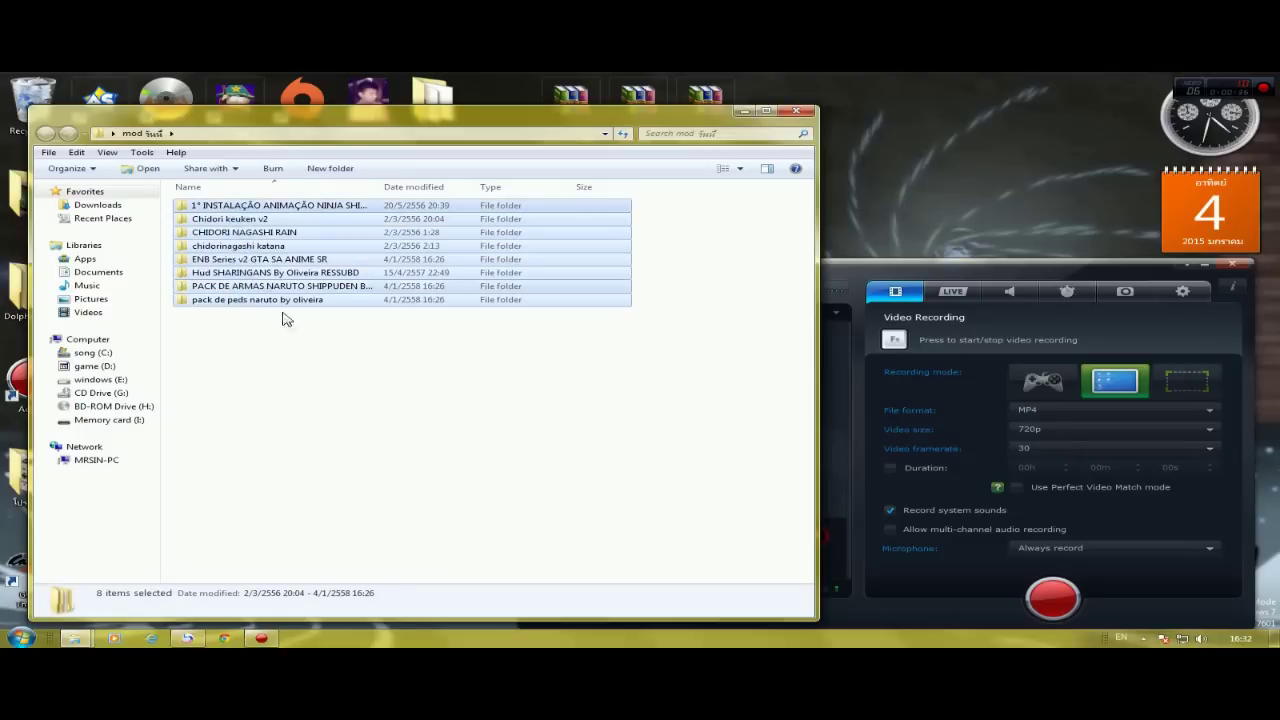
{"action": "left_click", "coordinate": [302, 347]}
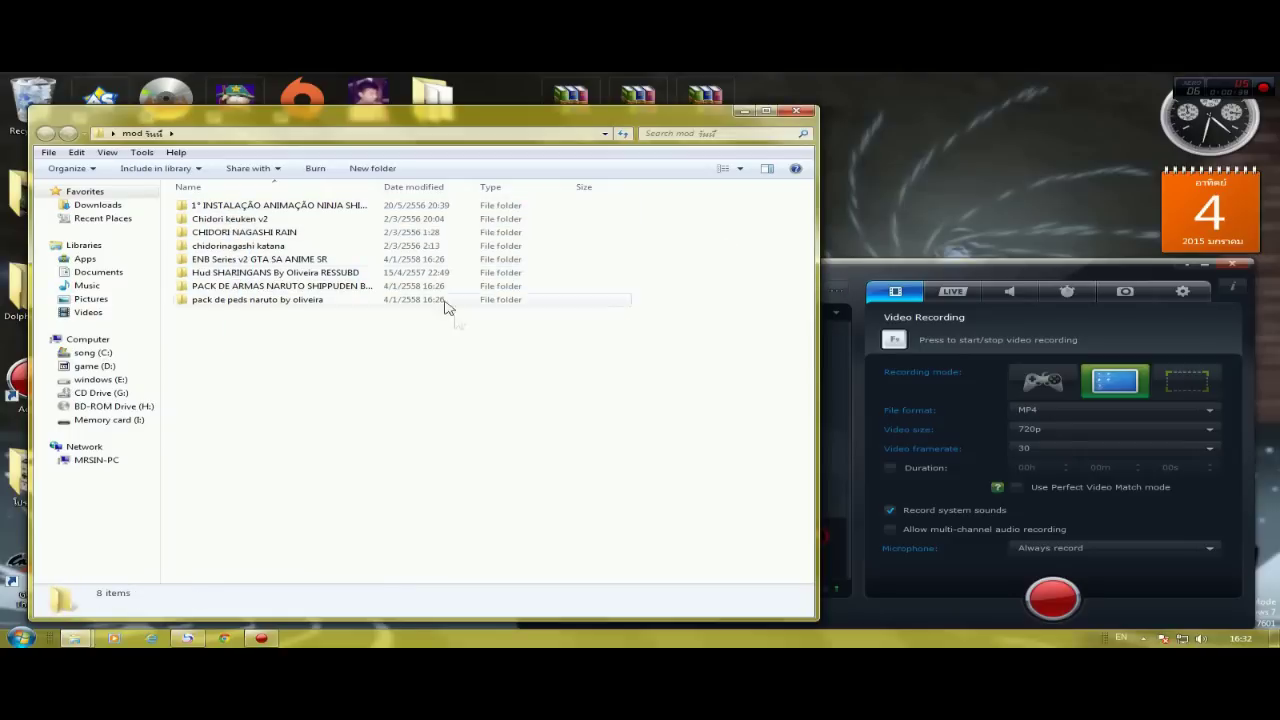
{"action": "left_click", "coordinate": [437, 300]}
{"action": "left_click", "coordinate": [808, 285]}
{"action": "left_click", "coordinate": [869, 268]}
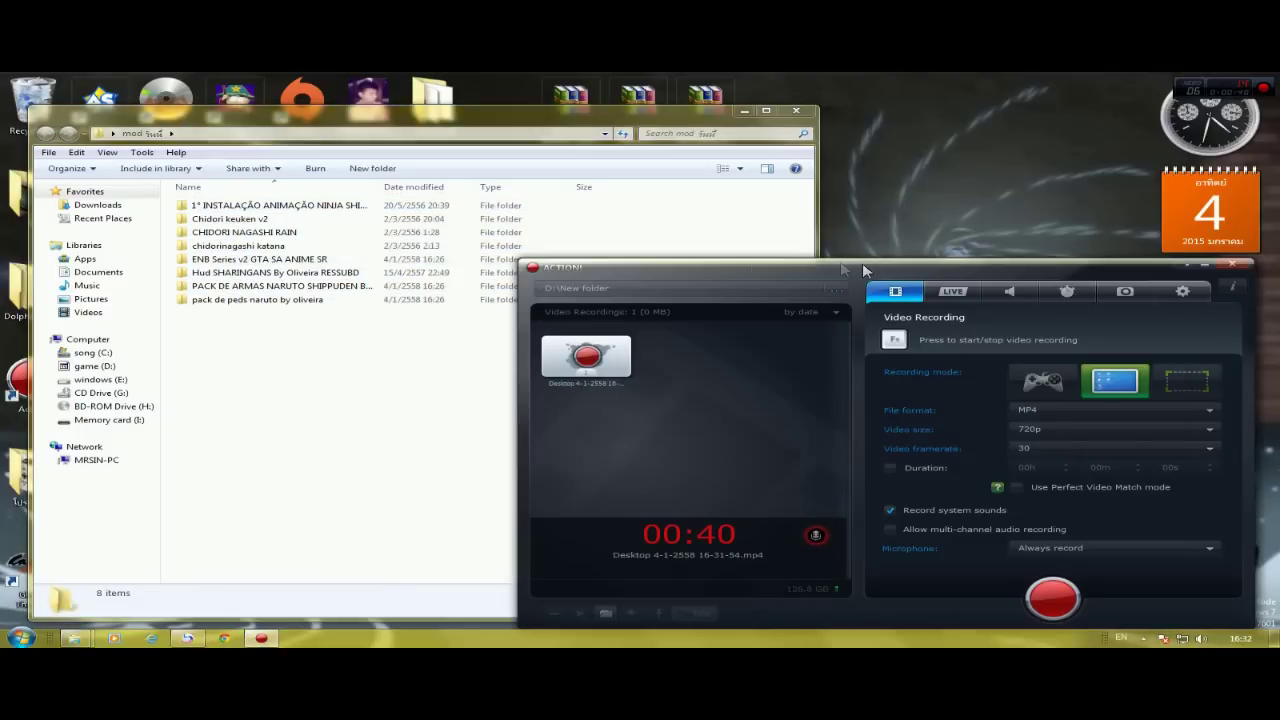
{"action": "left_click", "coordinate": [386, 366]}
{"action": "left_click", "coordinate": [290, 299]}
{"action": "left_click", "coordinate": [666, 317]}
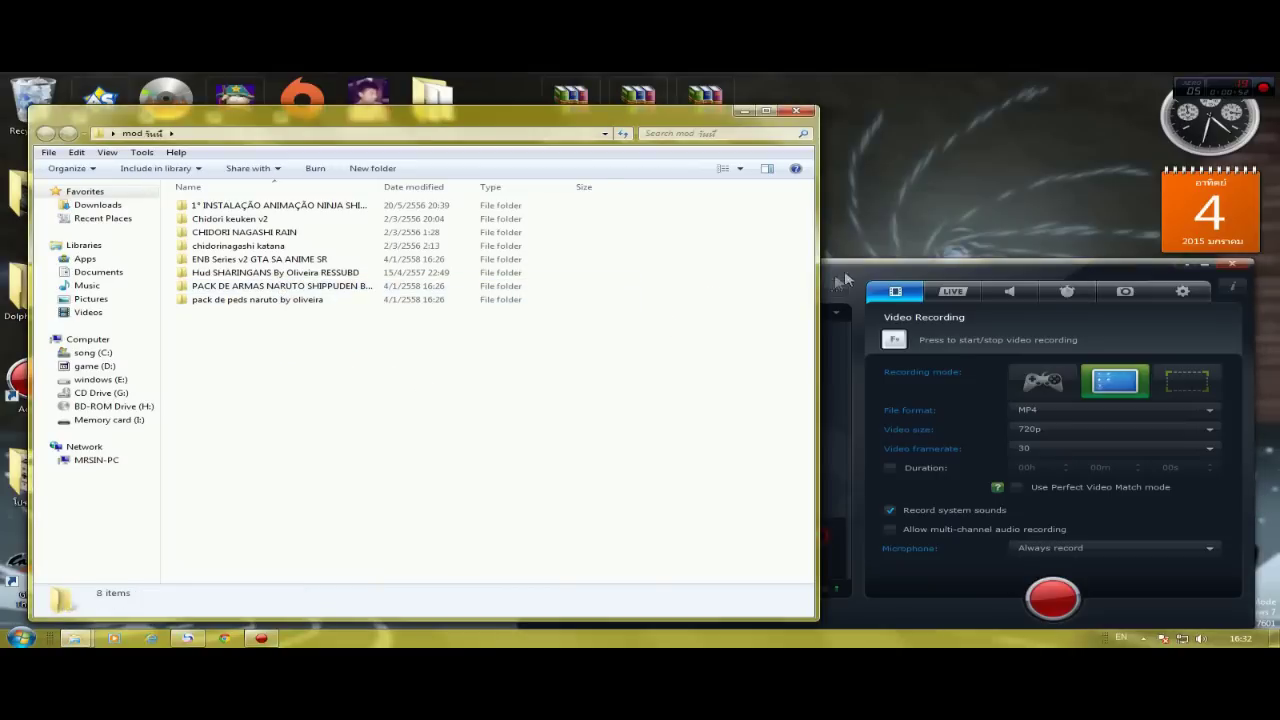
{"action": "left_click", "coordinate": [845, 278]}
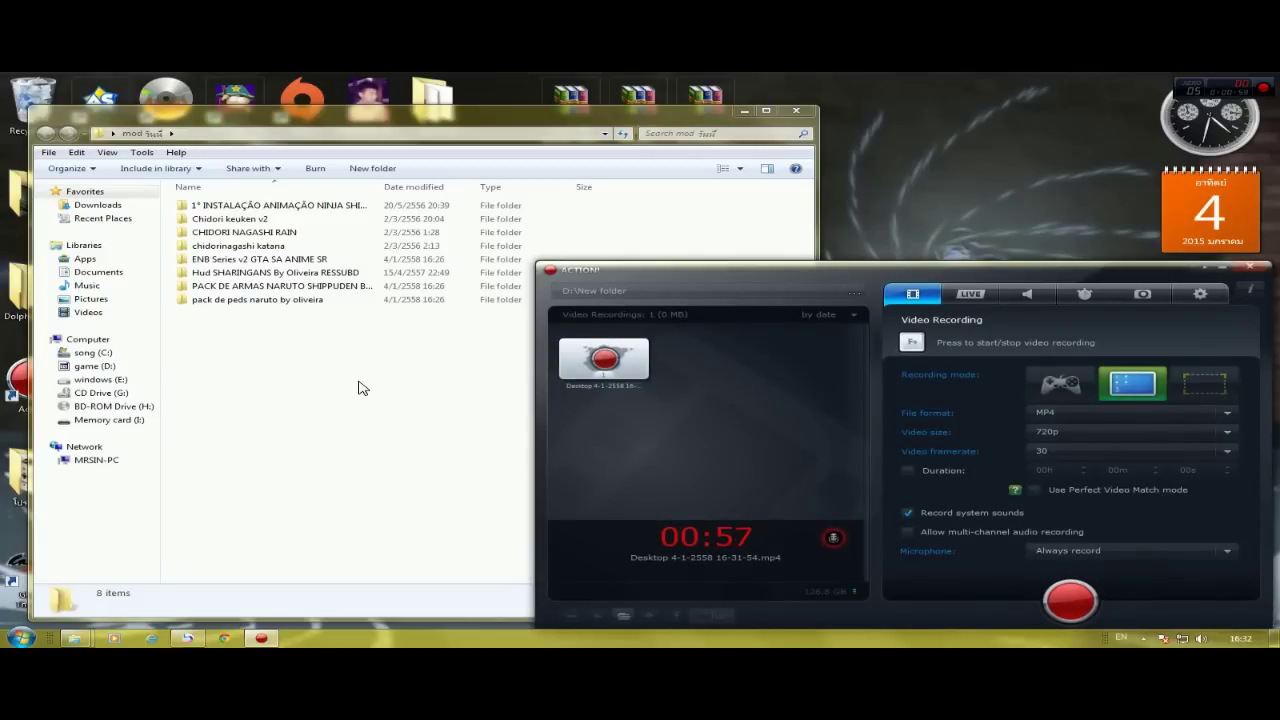
- Minimize the screen recorder window and maximize the mod folder window
{"action": "left_click", "coordinate": [300, 209]}
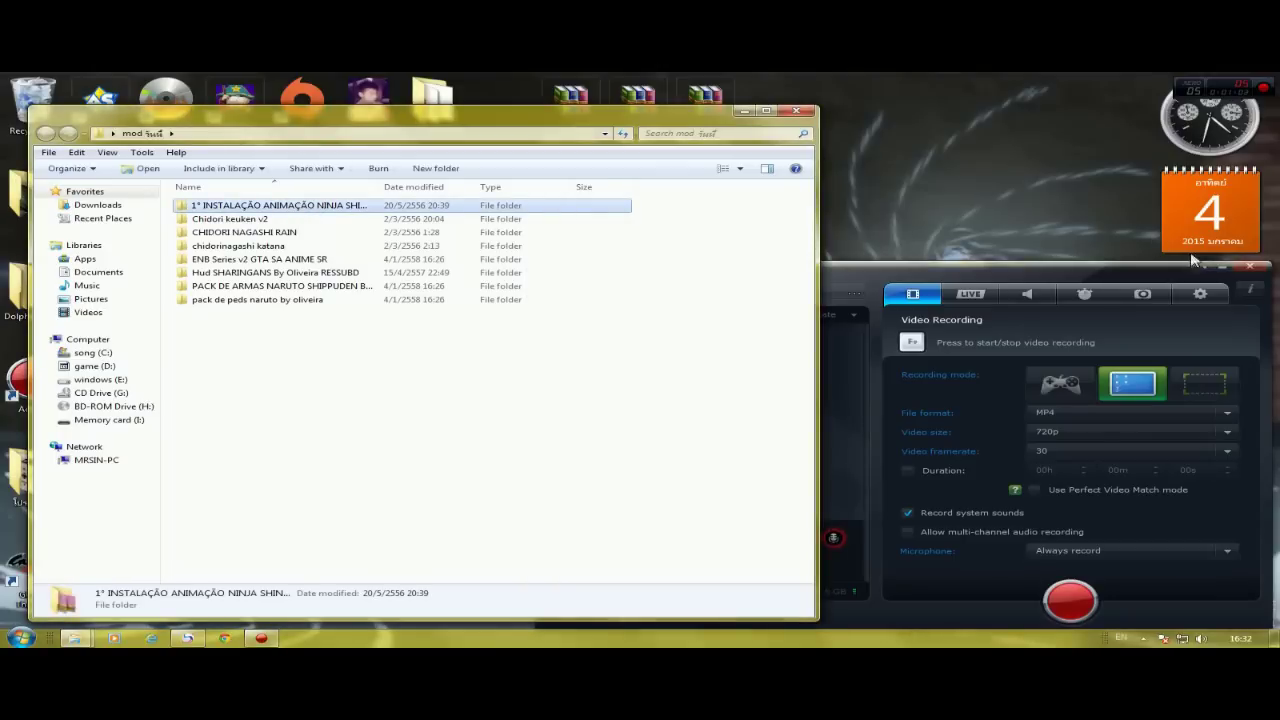
{"action": "left_click", "coordinate": [1221, 268]}
{"action": "left_click_drag", "start_coordinate": [543, 124], "coordinate": [735, 125]}
{"action": "double_click", "coordinate": [735, 125]}
- Look through the NINJA SHINOBY animation mod, including the anim and CLEO folders inside PRIMEIRA INSTALAÇÃO DE ANIMAÇÕES, and return to the mod folder
{"action": "double_click", "coordinate": [259, 168]}
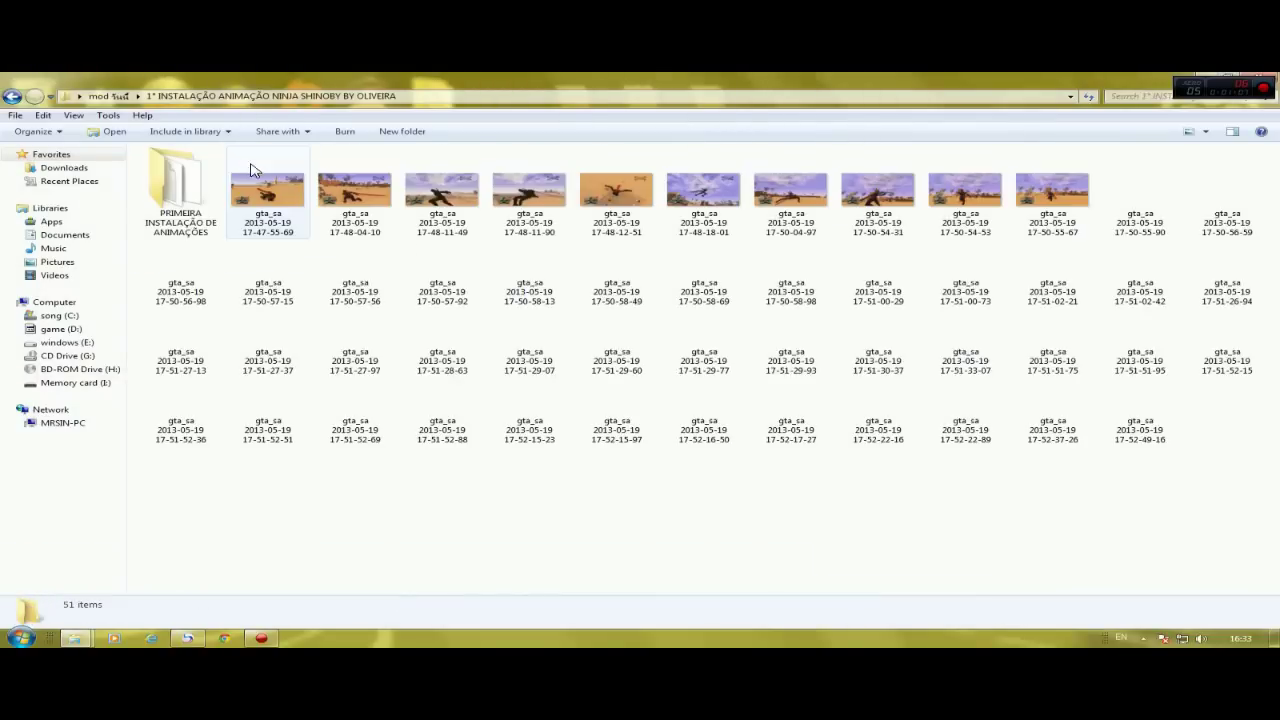
{"action": "double_click", "coordinate": [194, 174]}
{"action": "left_click", "coordinate": [194, 174]}
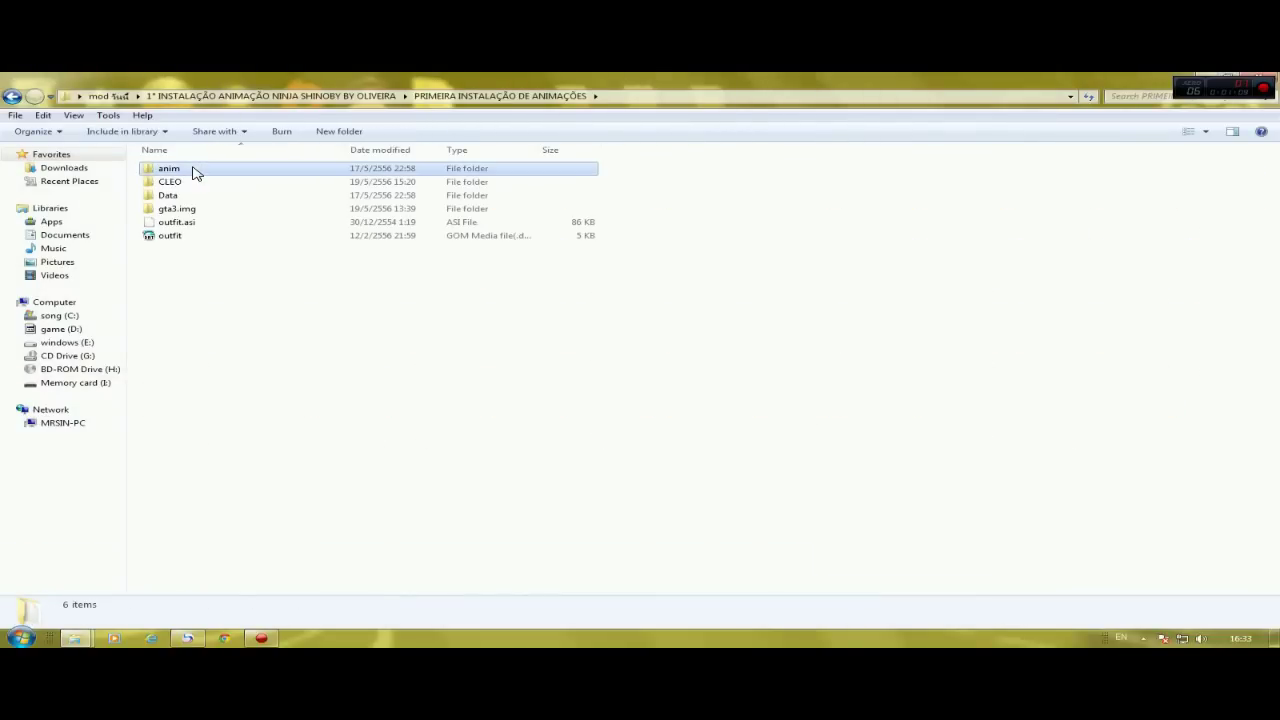
{"action": "double_click", "coordinate": [196, 174]}
{"action": "key", "text": "BackSpace"}
{"action": "double_click", "coordinate": [191, 182]}
{"action": "key", "text": "BackSpace"}
{"action": "key", "text": "BackSpace"}
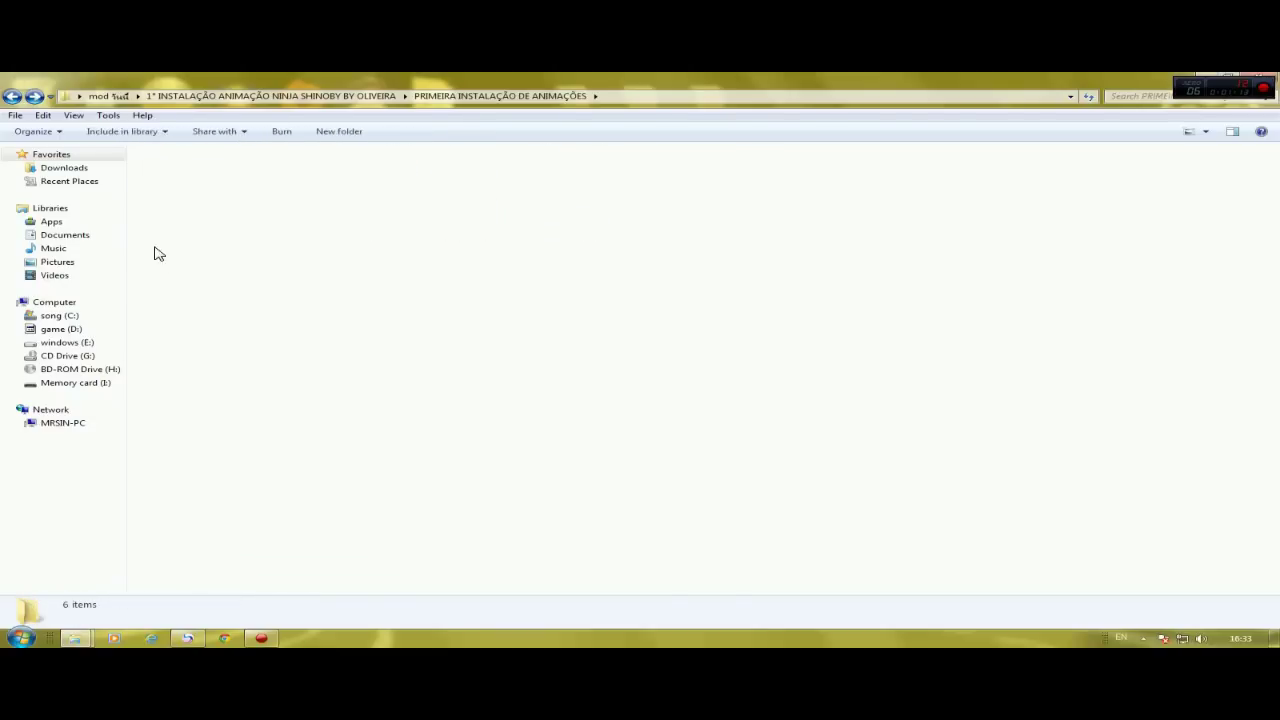
{"action": "key", "text": "BackSpace"}
- Look through the Chidori keuken v2 mod's subfolder and preview its screenshots, returning to the main mod folder
{"action": "double_click", "coordinate": [183, 184]}
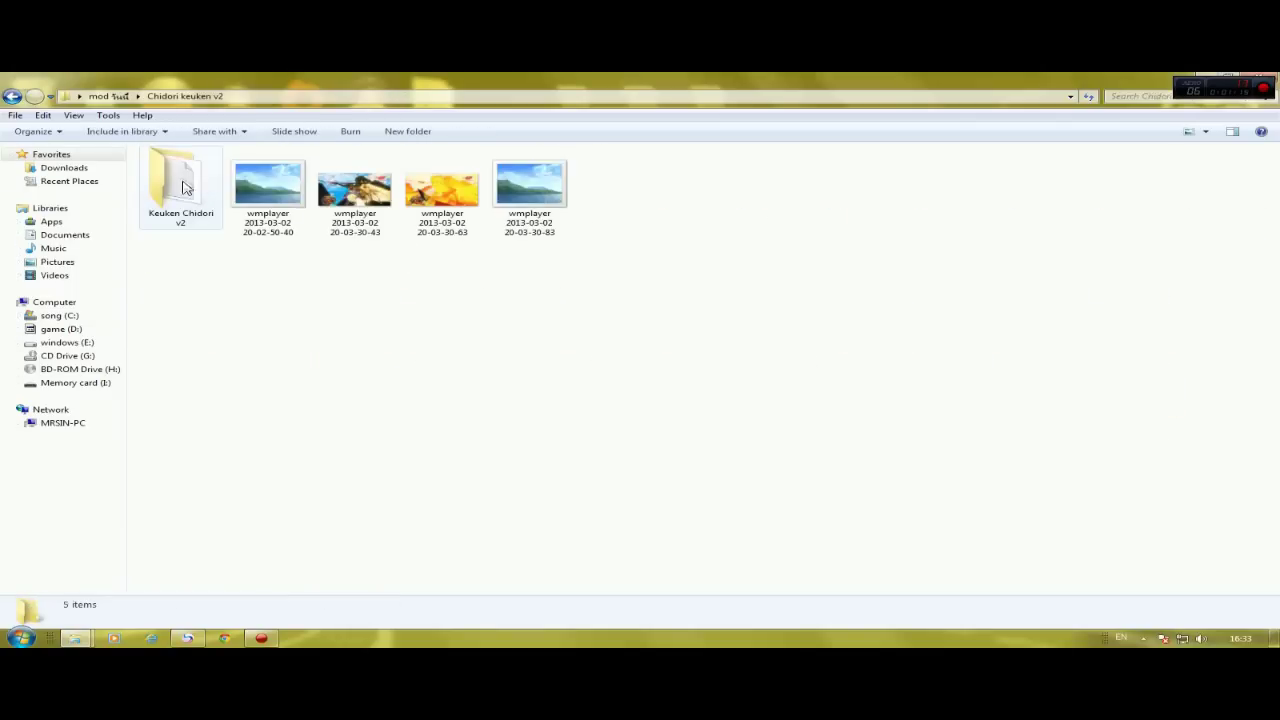
{"action": "double_click", "coordinate": [203, 195]}
{"action": "key", "text": "BackSpace"}
{"action": "double_click", "coordinate": [266, 192]}
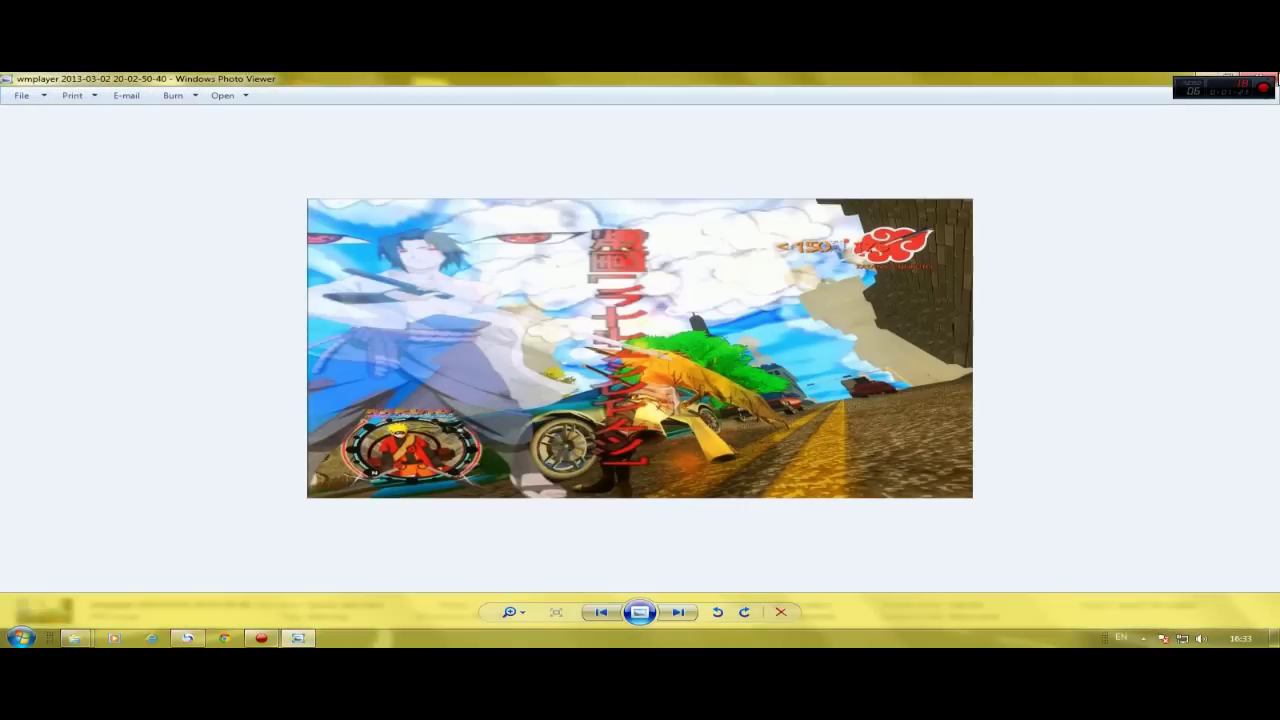
{"action": "key", "text": "Right"}
{"action": "key", "text": "Right"}
{"action": "key", "text": "alt+F4"}
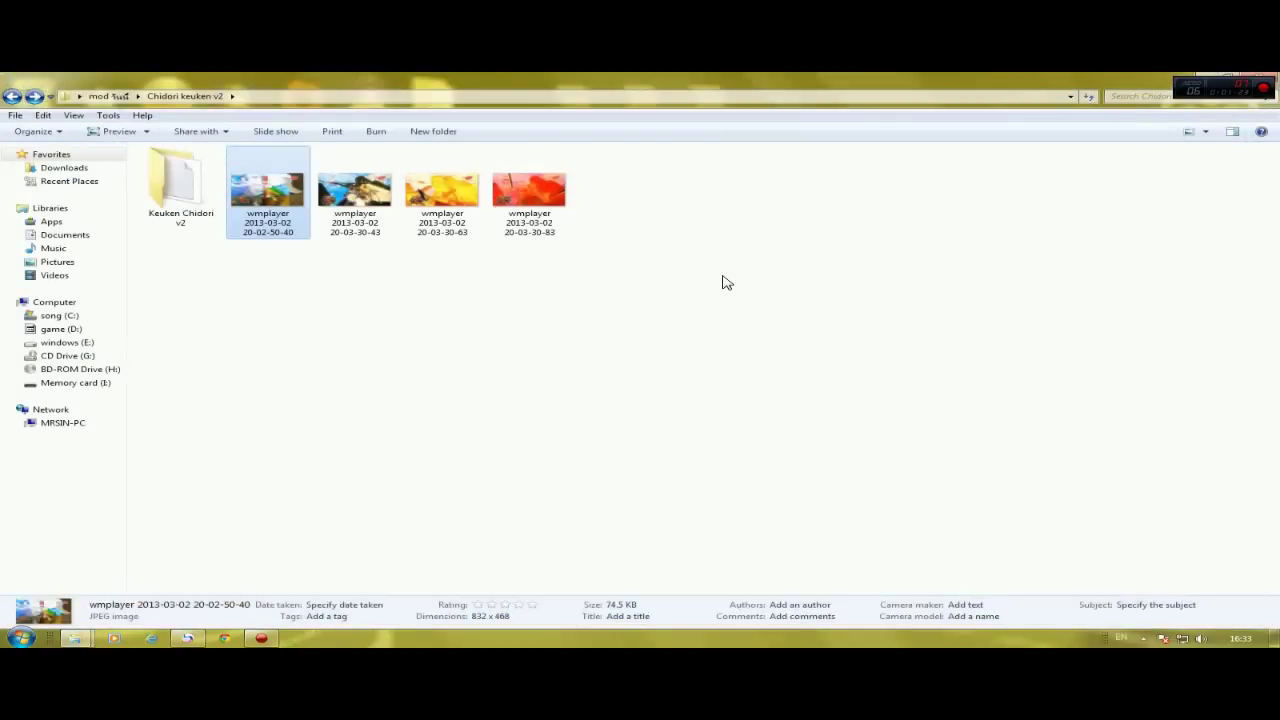
{"action": "key", "text": "BackSpace"}
- Look at the contents of the CHIDORI NAGASHI RAIN and chidorinagashi katana mod folders
{"action": "left_click", "coordinate": [248, 197]}
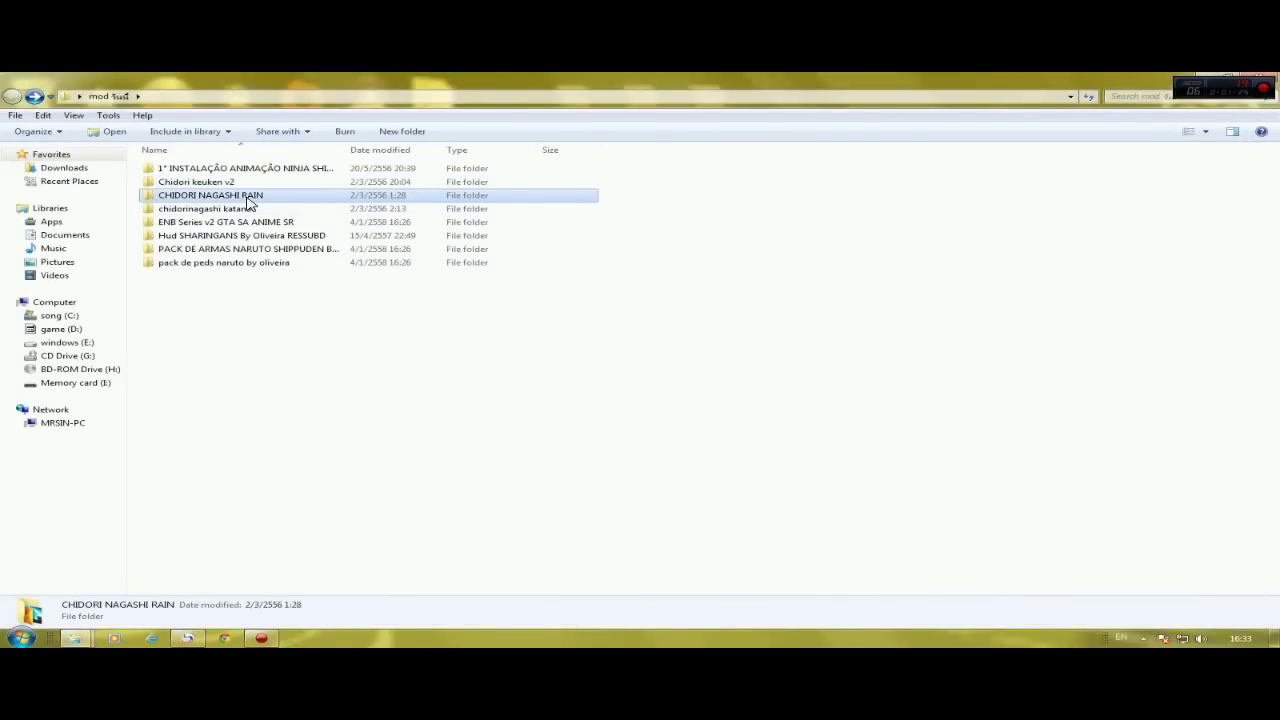
{"action": "double_click", "coordinate": [248, 197]}
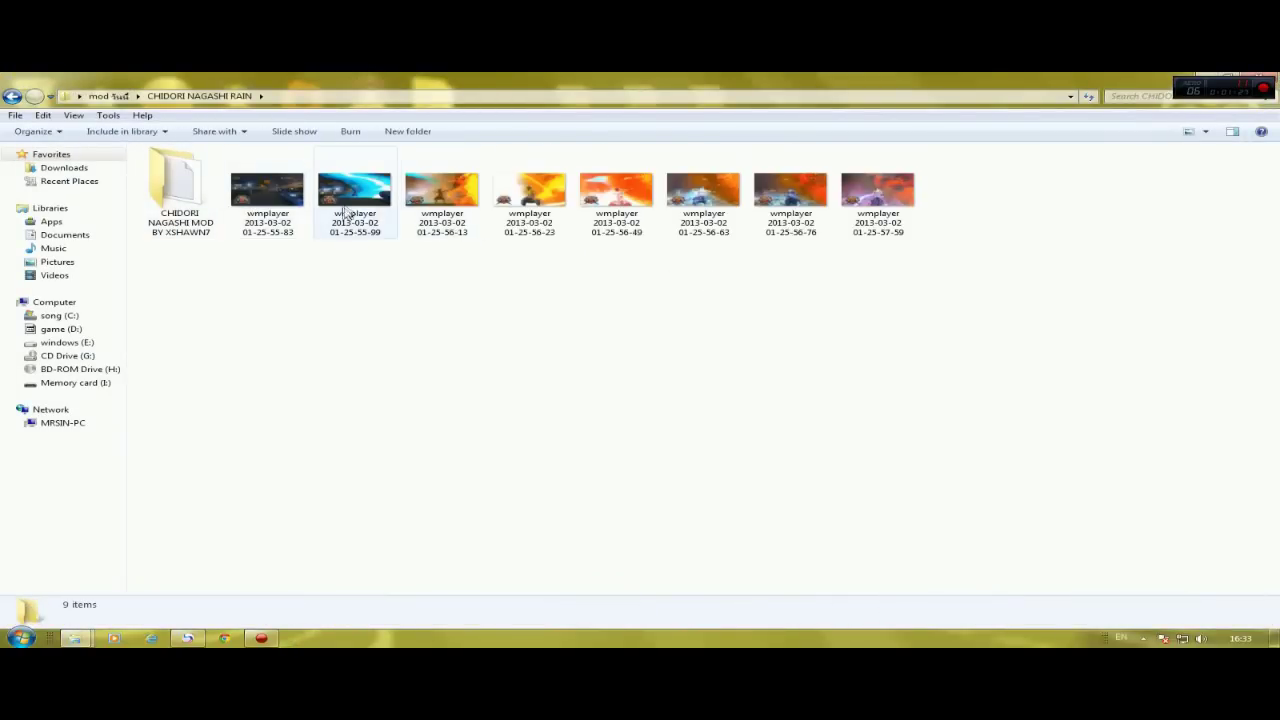
{"action": "key", "text": "BackSpace"}
{"action": "left_click", "coordinate": [192, 208]}
{"action": "double_click", "coordinate": [192, 208]}
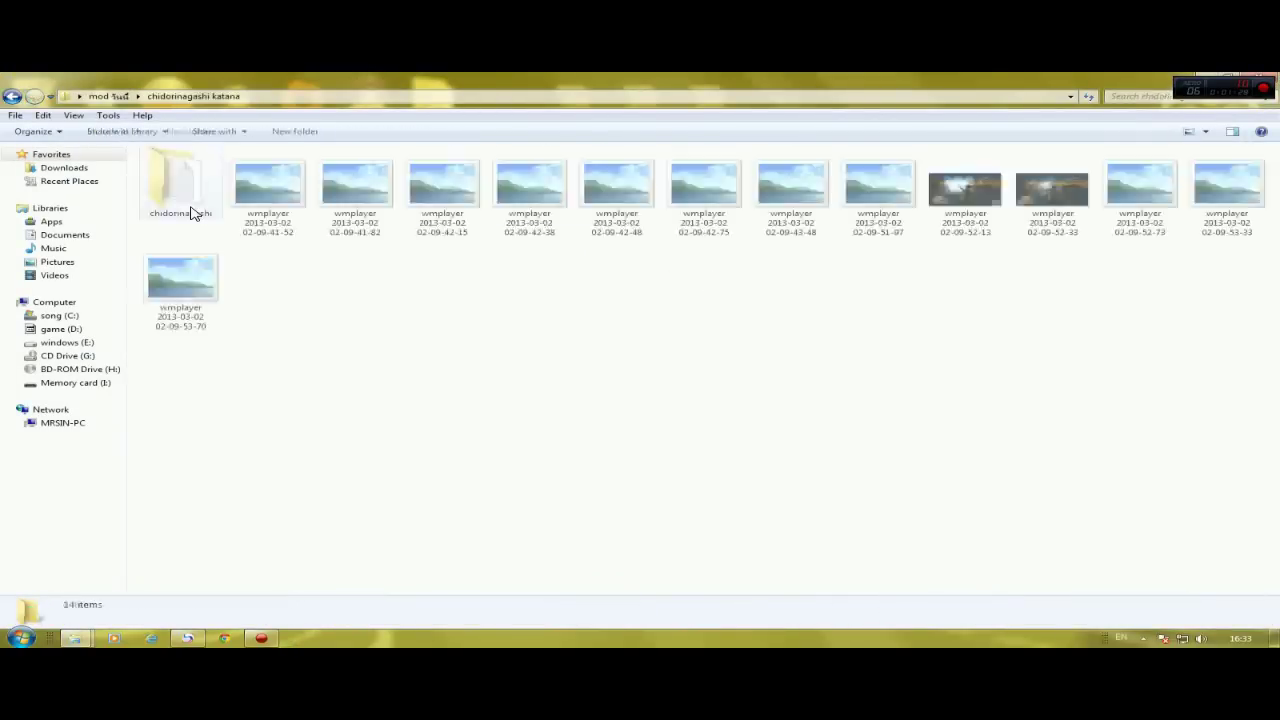
{"action": "key", "text": "BackSpace"}
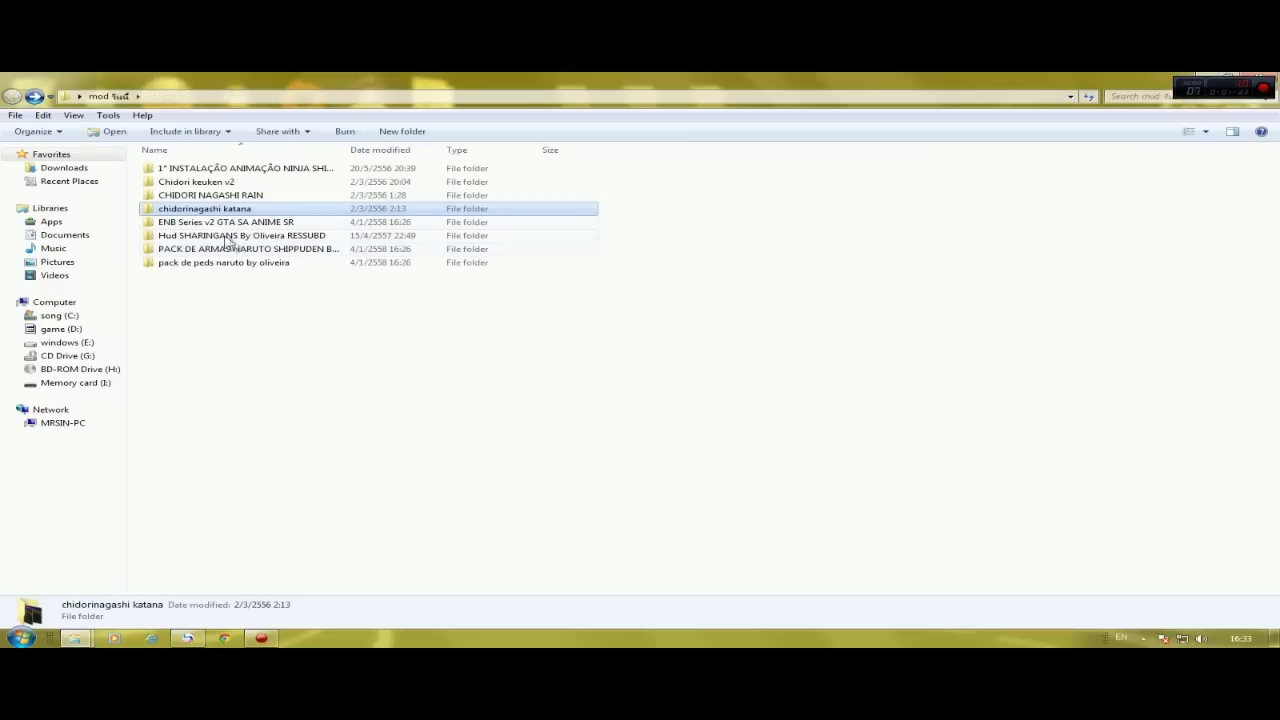
- Examine the ENB Series v2 GTA SA ANIME SR mod's nested folders down to the ENB Series v2 files, and return to the mod folder
{"action": "double_click", "coordinate": [203, 222]}
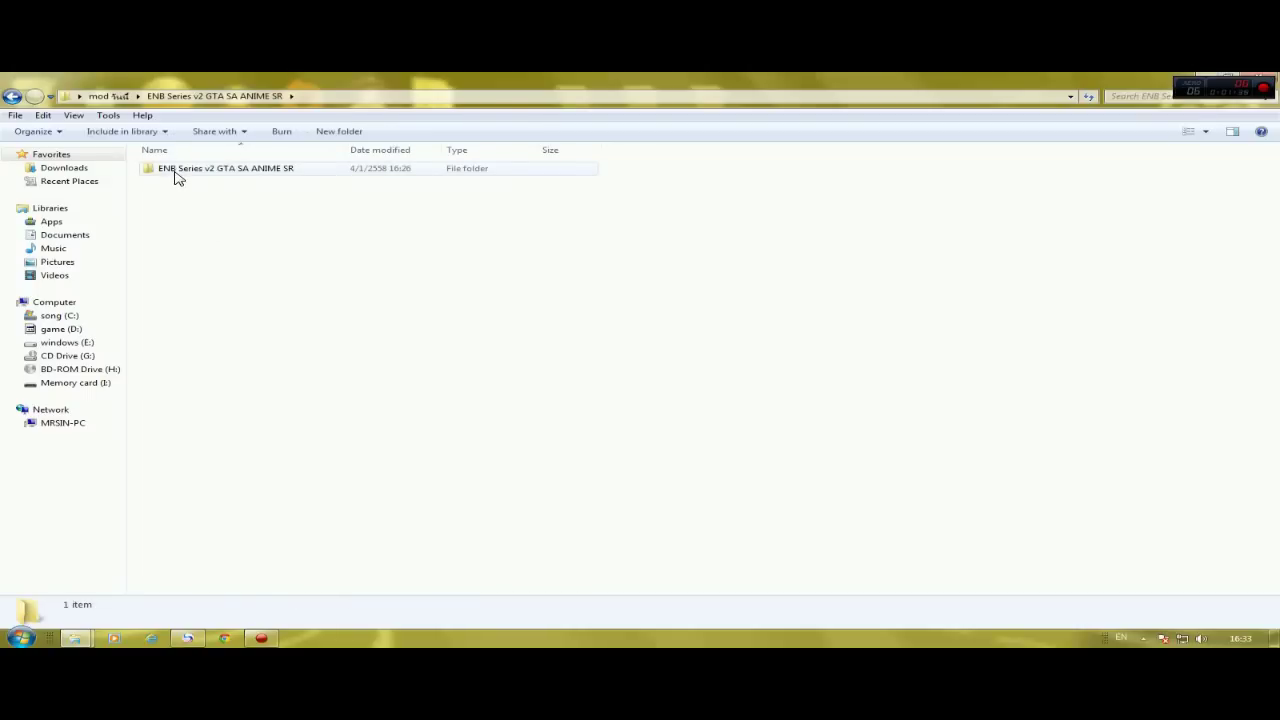
{"action": "left_click", "coordinate": [177, 177]}
{"action": "double_click", "coordinate": [177, 177]}
{"action": "left_click", "coordinate": [173, 177]}
{"action": "left_click", "coordinate": [234, 214]}
{"action": "key", "text": "BackSpace"}
{"action": "double_click", "coordinate": [183, 177]}
{"action": "double_click", "coordinate": [183, 177]}
{"action": "left_click_drag", "start_coordinate": [280, 277], "coordinate": [157, 200]}
{"action": "left_click", "coordinate": [266, 306]}
{"action": "key", "text": "BackSpace"}
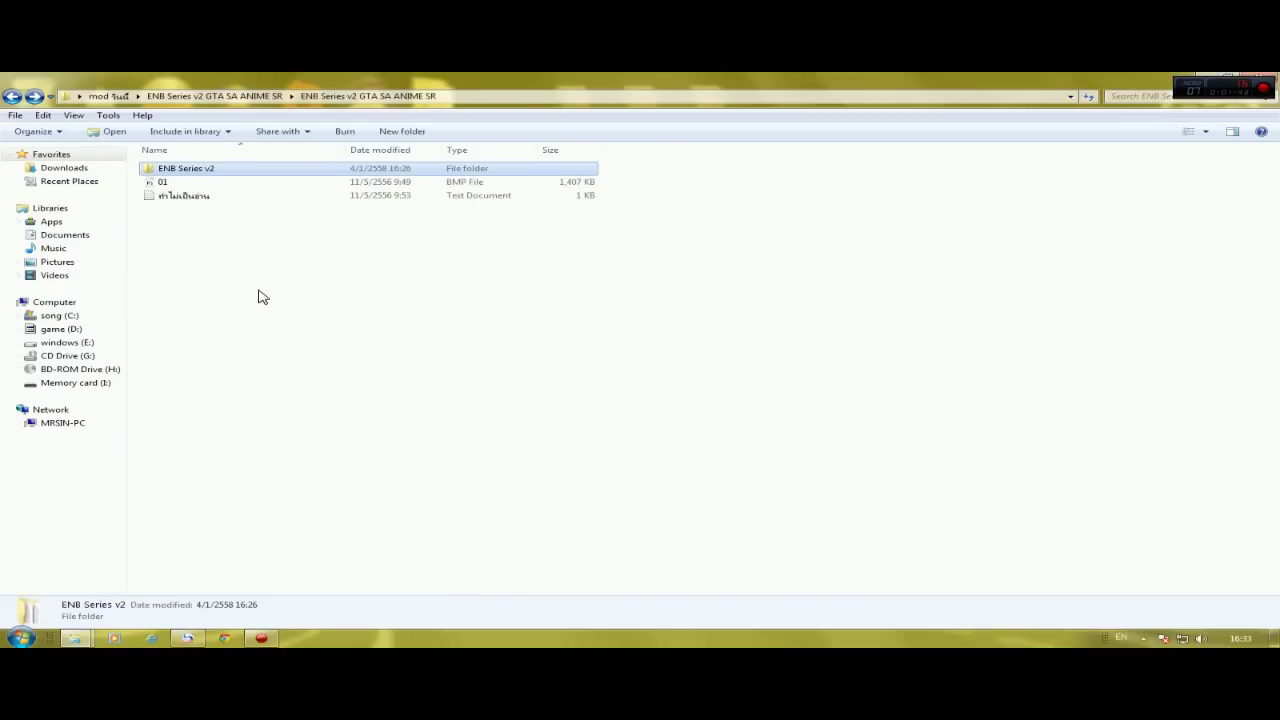
{"action": "left_click", "coordinate": [203, 182]}
{"action": "left_click", "coordinate": [206, 169]}
{"action": "key", "text": "BackSpace"}
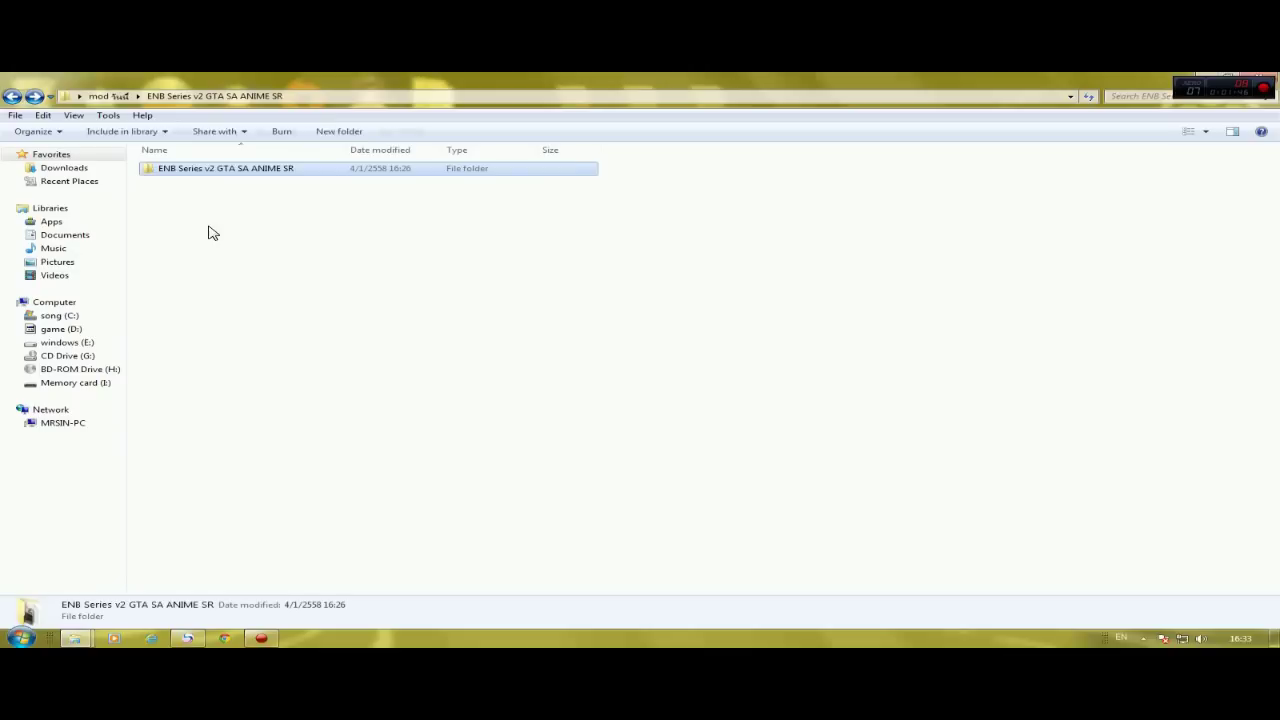
{"action": "key", "text": "BackSpace"}
{"action": "double_click", "coordinate": [193, 240]}
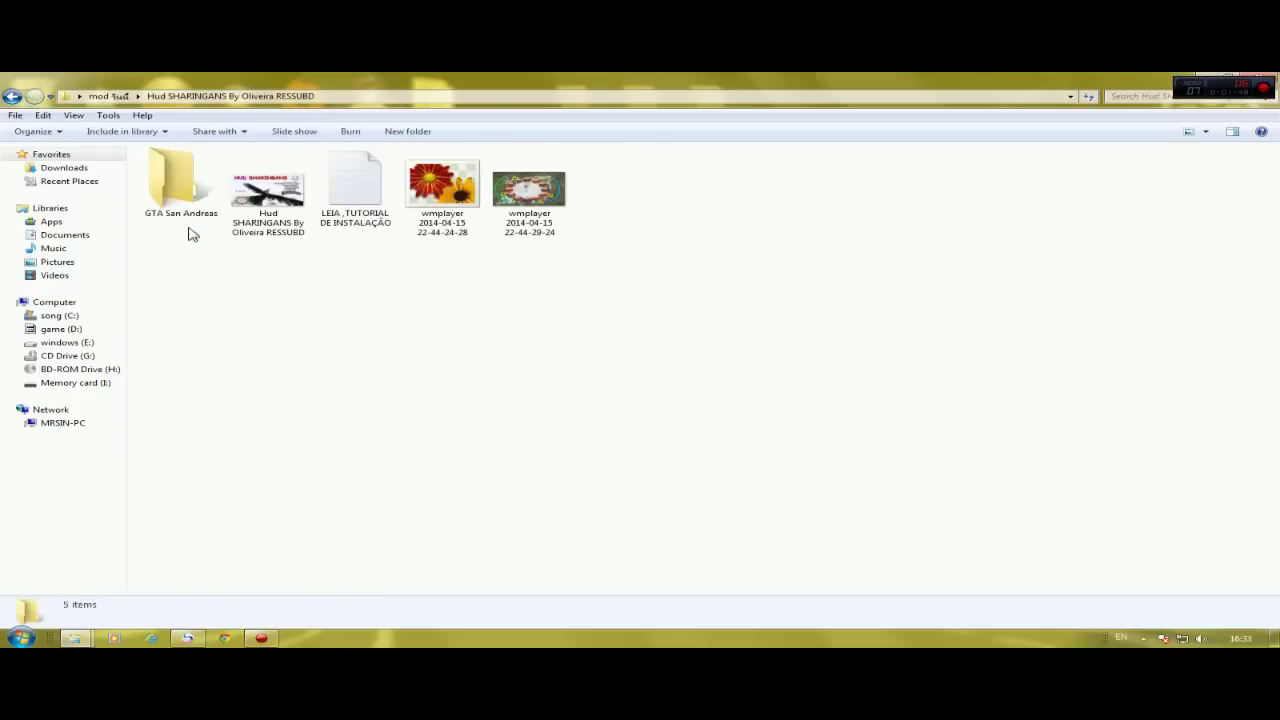
{"action": "double_click", "coordinate": [537, 205]}
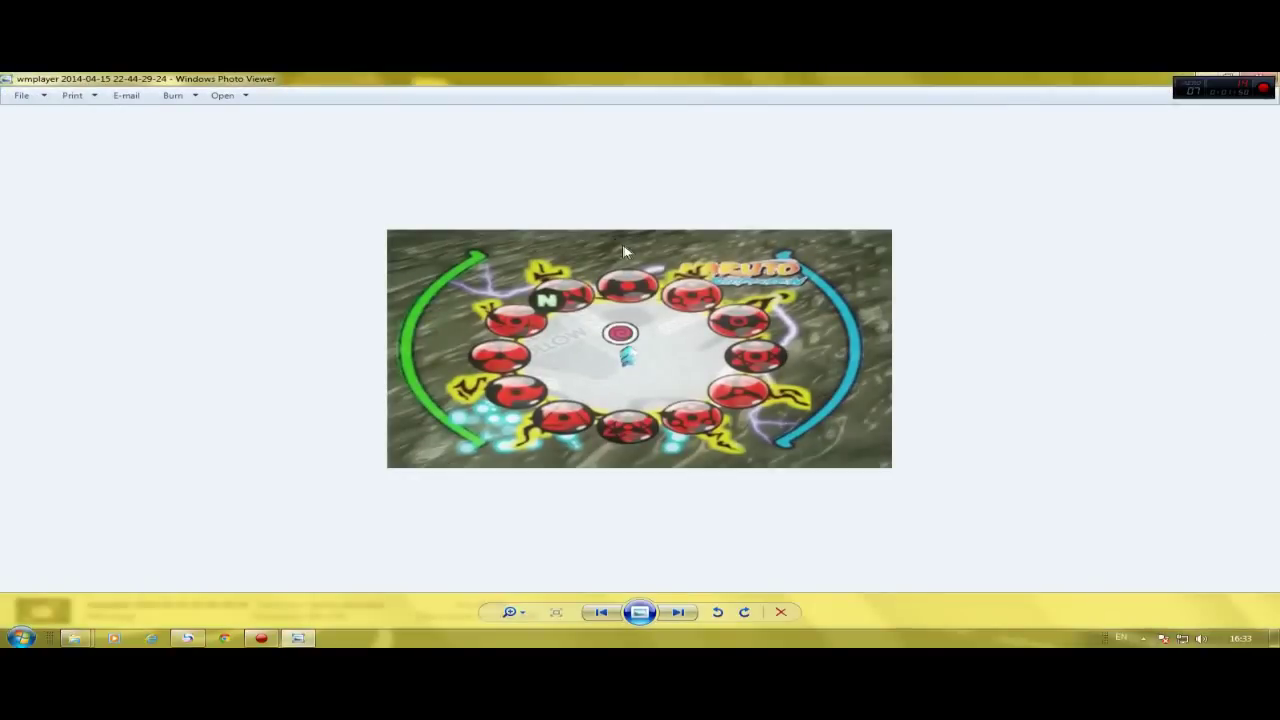
{"action": "left_click", "coordinate": [1266, 78]}
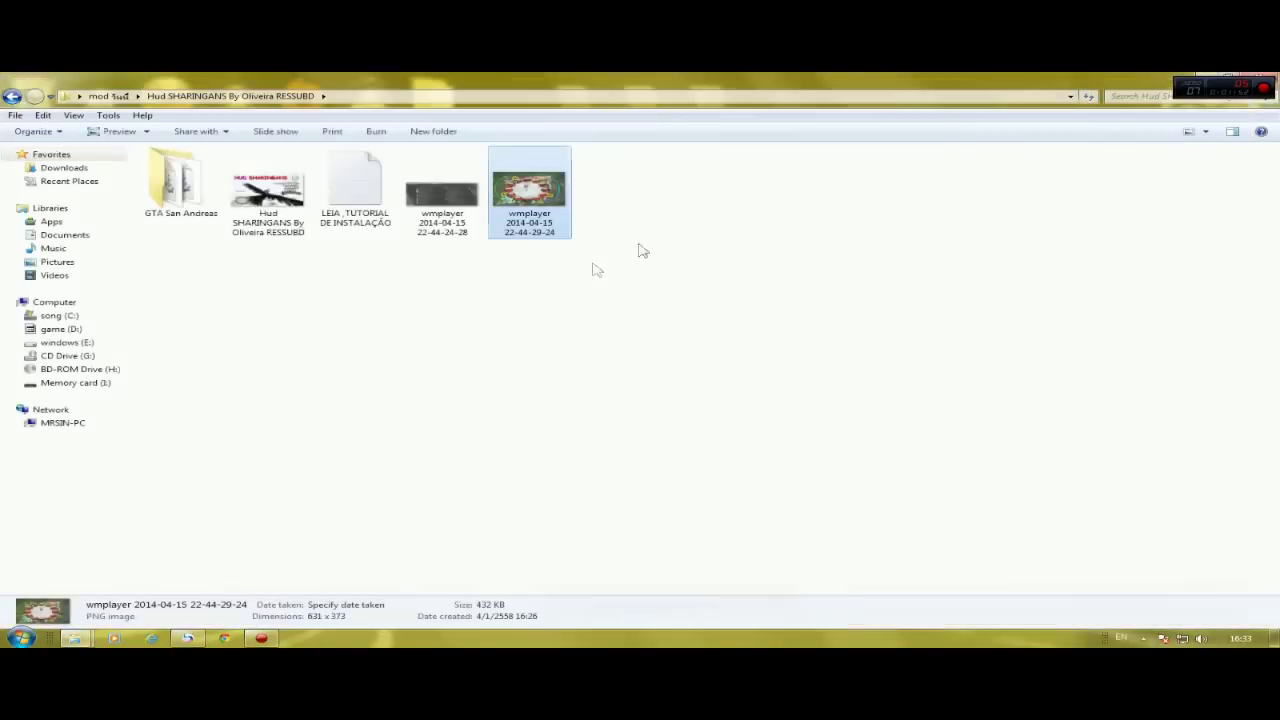
{"action": "key", "text": "BackSpace"}
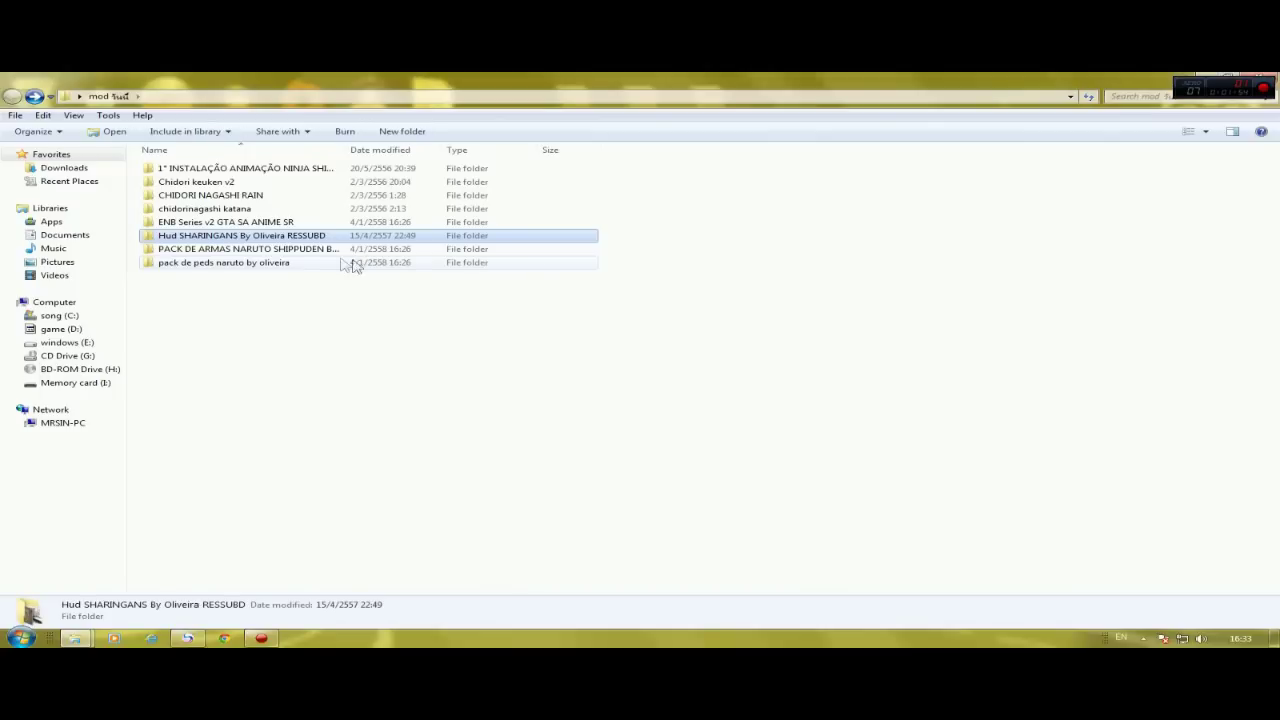
- Examine the PACK DE ARMAS NARUTO SHIPPUDEN weapon pack, including its add gta3.img folder, and return to the mod folder
{"action": "left_click", "coordinate": [267, 252]}
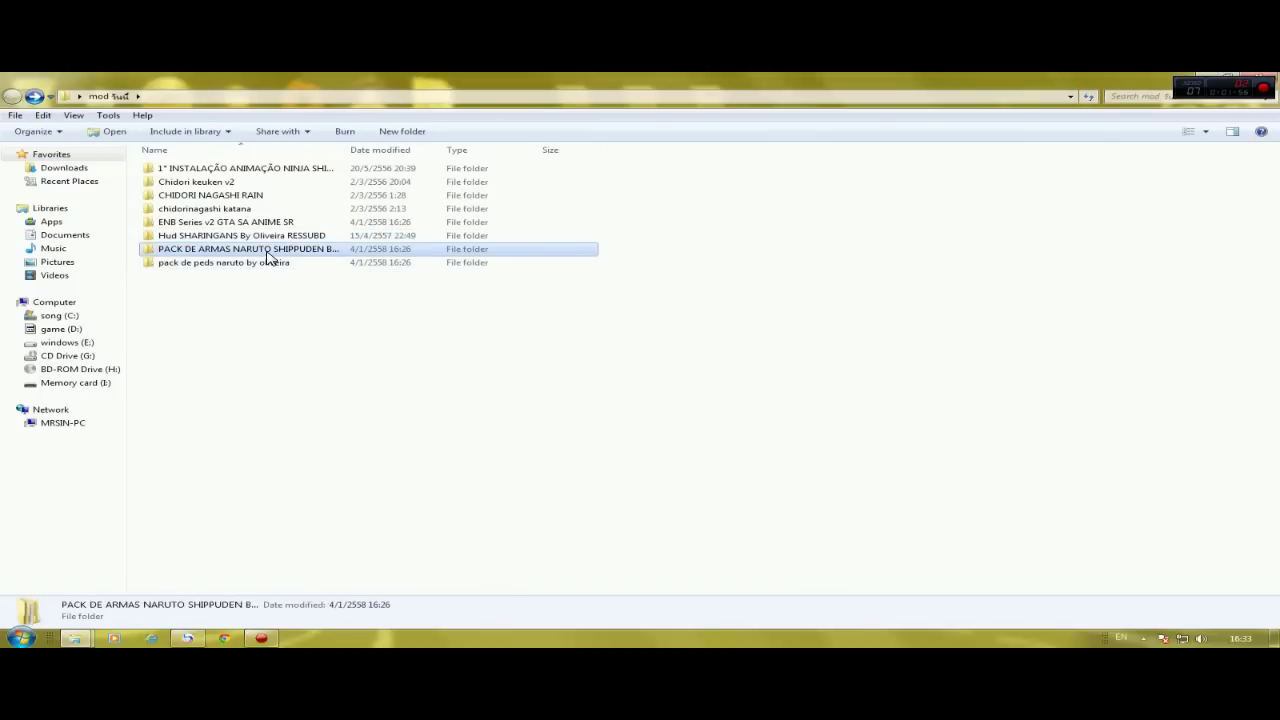
{"action": "double_click", "coordinate": [267, 252]}
{"action": "double_click", "coordinate": [211, 170]}
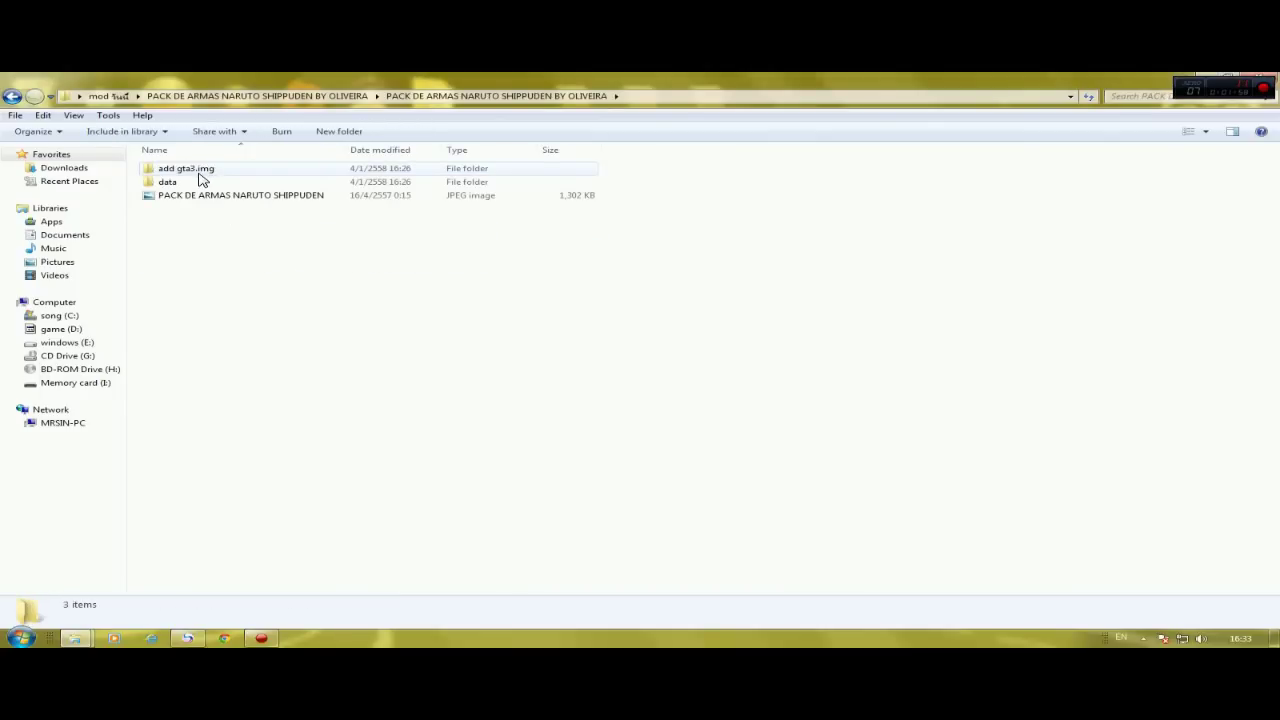
{"action": "left_click", "coordinate": [186, 195]}
{"action": "left_click", "coordinate": [205, 230]}
{"action": "left_click", "coordinate": [187, 170]}
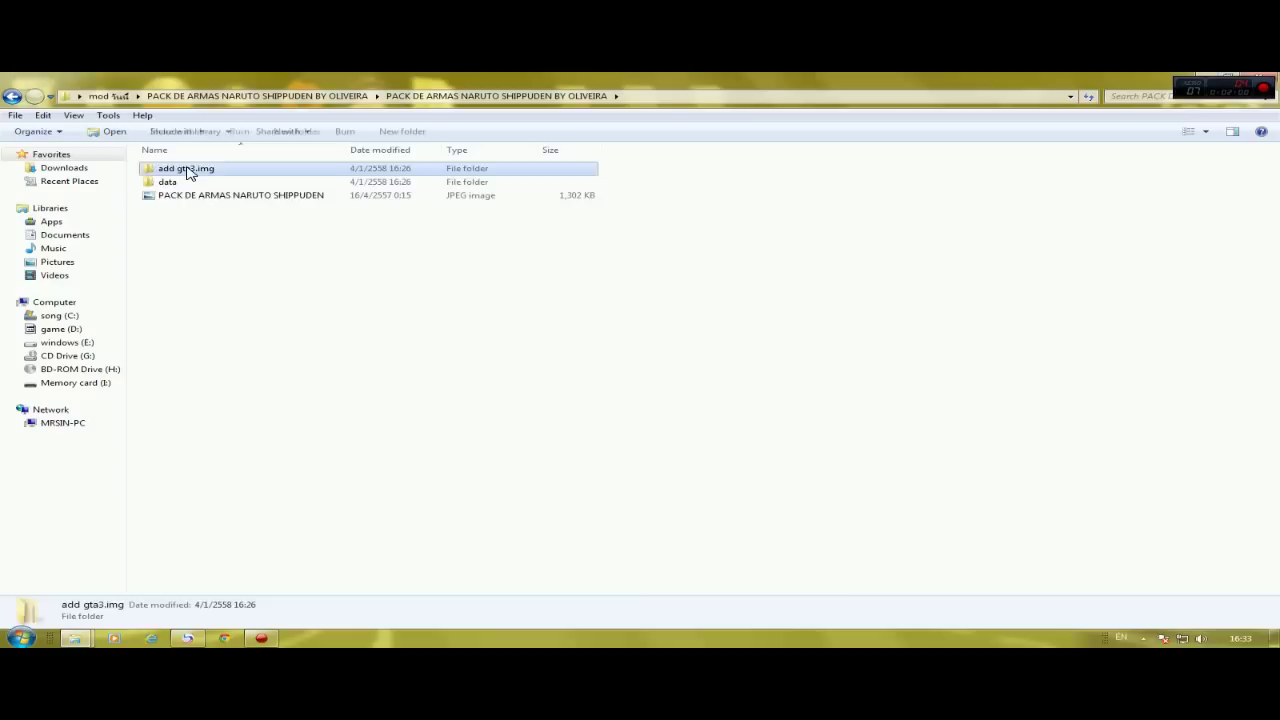
{"action": "double_click", "coordinate": [187, 170]}
{"action": "scroll", "coordinate": [210, 245], "scroll_direction": "down", "scroll_amount": 20}
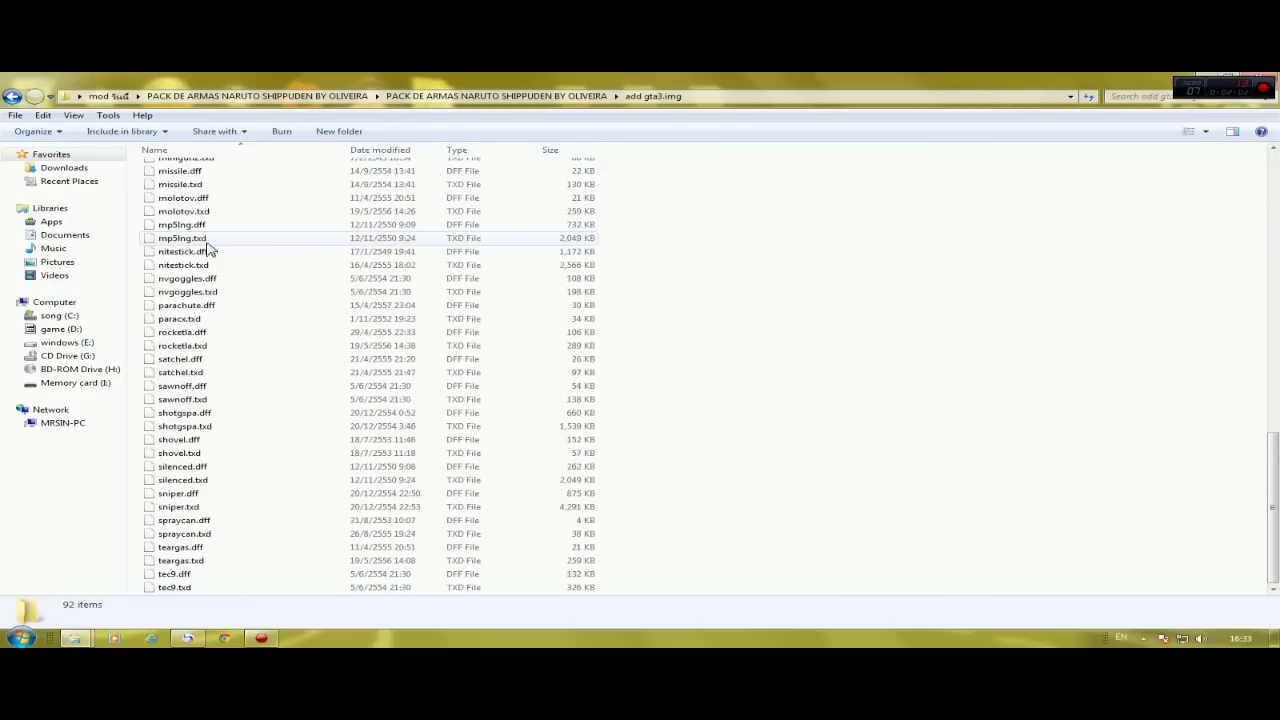
{"action": "key", "text": "BackSpace"}
{"action": "left_click", "coordinate": [171, 183]}
{"action": "key", "text": "BackSpace"}
{"action": "key", "text": "BackSpace"}
- Look through the character files nested in the pack de peds naruto mod folder, and return to the mod folder
{"action": "left_click", "coordinate": [186, 266]}
{"action": "double_click", "coordinate": [187, 268]}
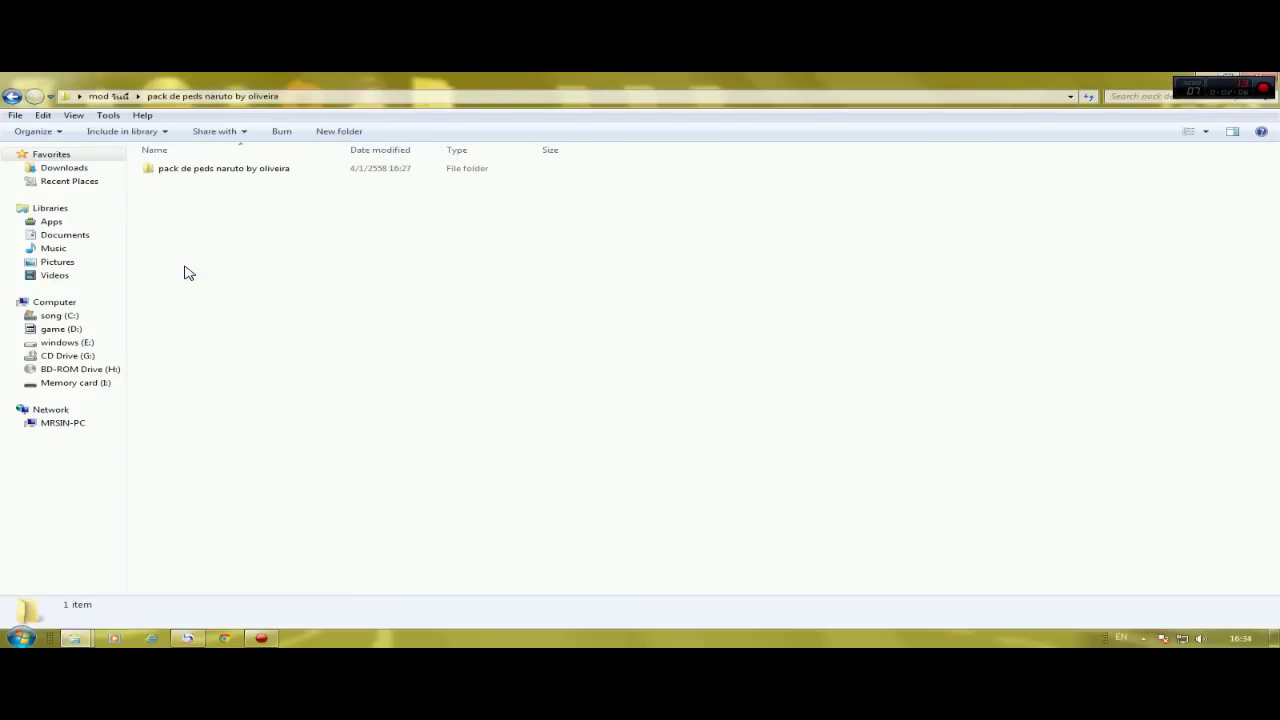
{"action": "double_click", "coordinate": [192, 170]}
{"action": "scroll", "coordinate": [223, 223], "scroll_direction": "down", "scroll_amount": 10}
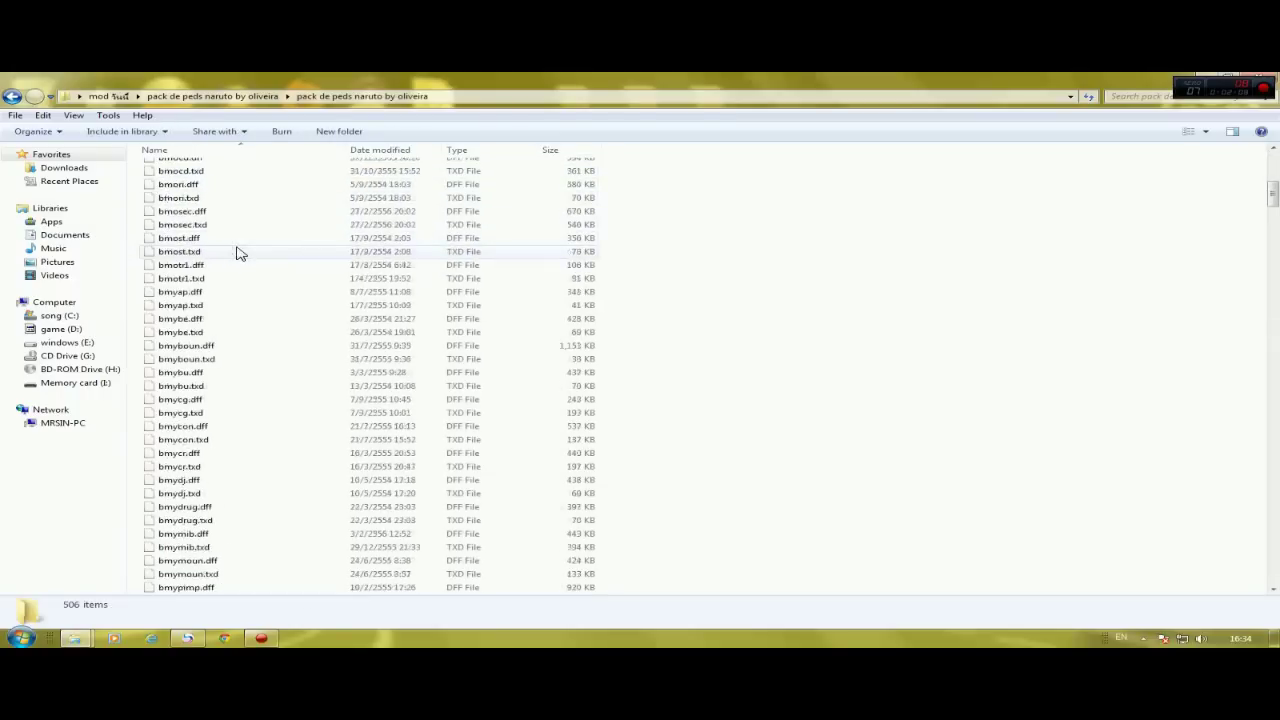
{"action": "left_click_drag", "start_coordinate": [1274, 207], "coordinate": [1274, 165]}
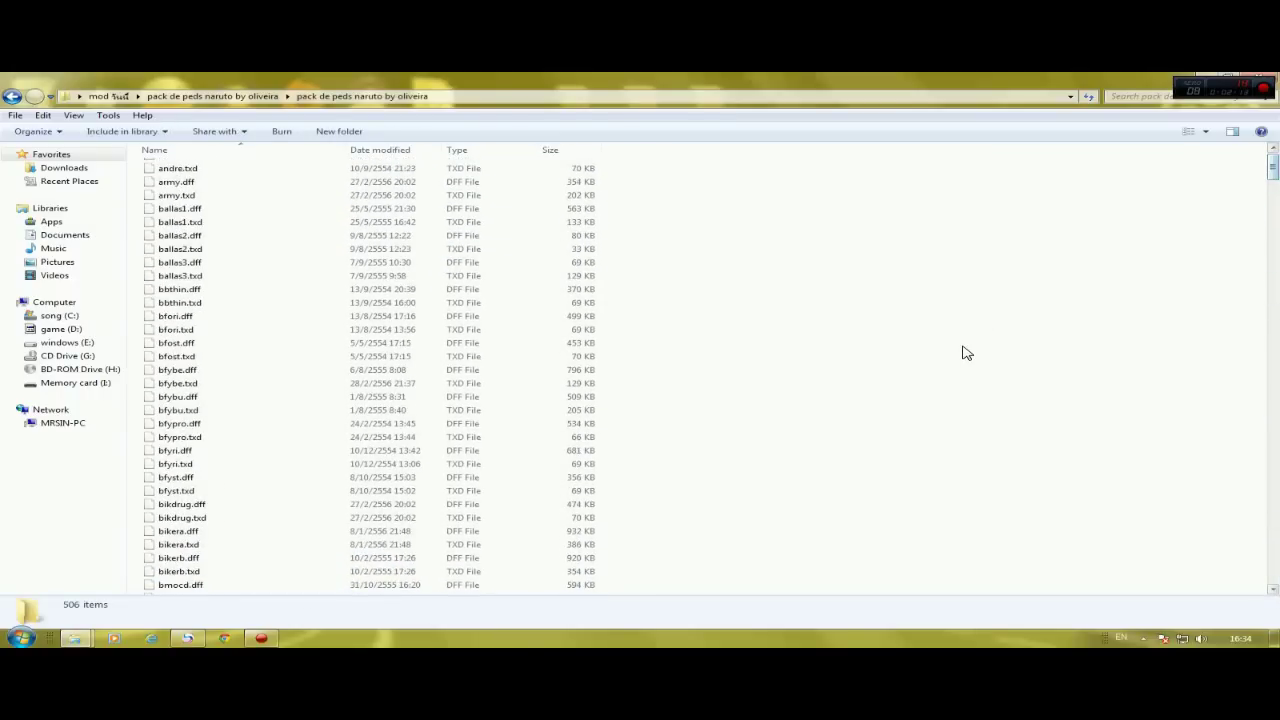
{"action": "key", "text": "BackSpace"}
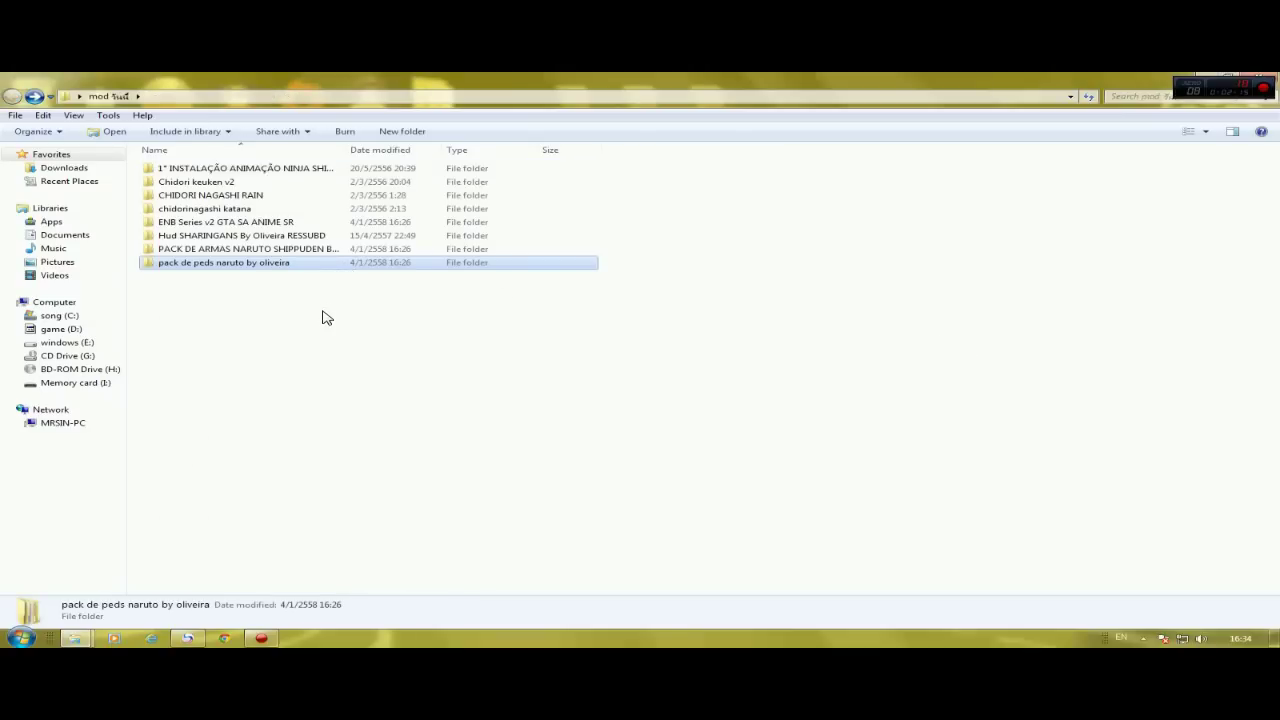
{"action": "left_click", "coordinate": [311, 300]}
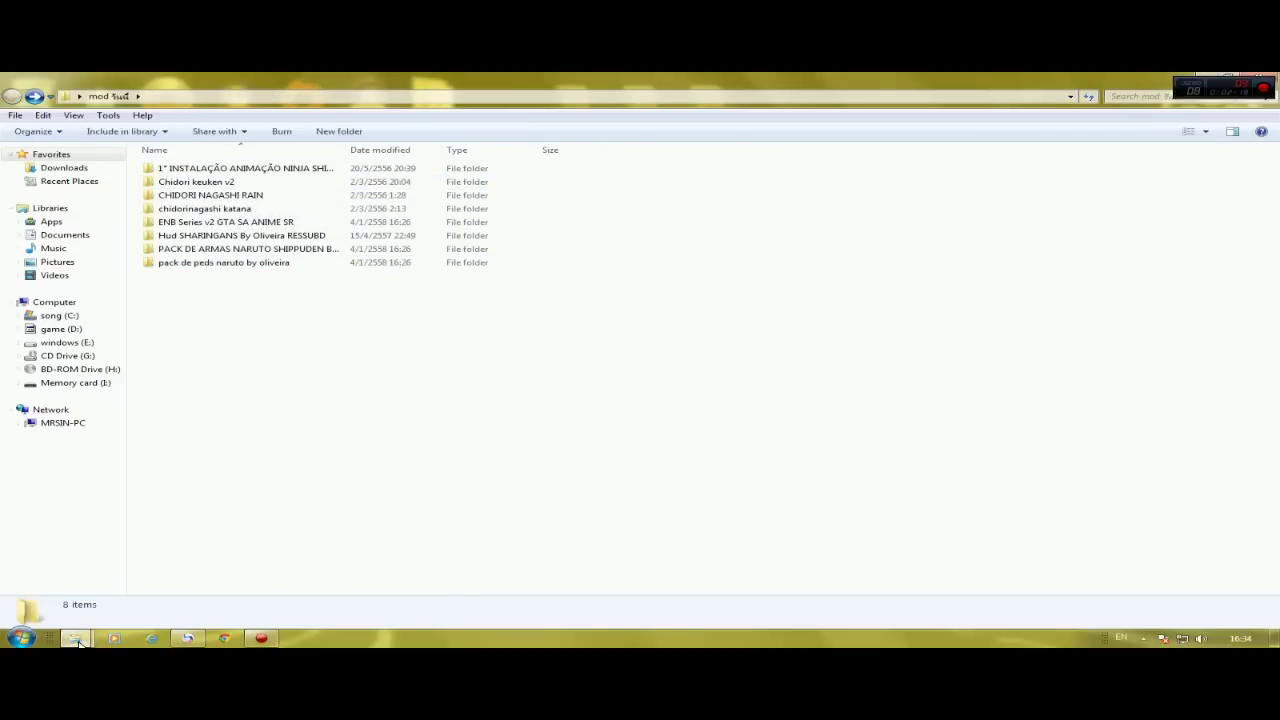
- Switch to the window showing the GTA Valentine zone game folder
{"action": "mouse_move", "coordinate": [78, 642]}
{"action": "left_click", "coordinate": [129, 597]}
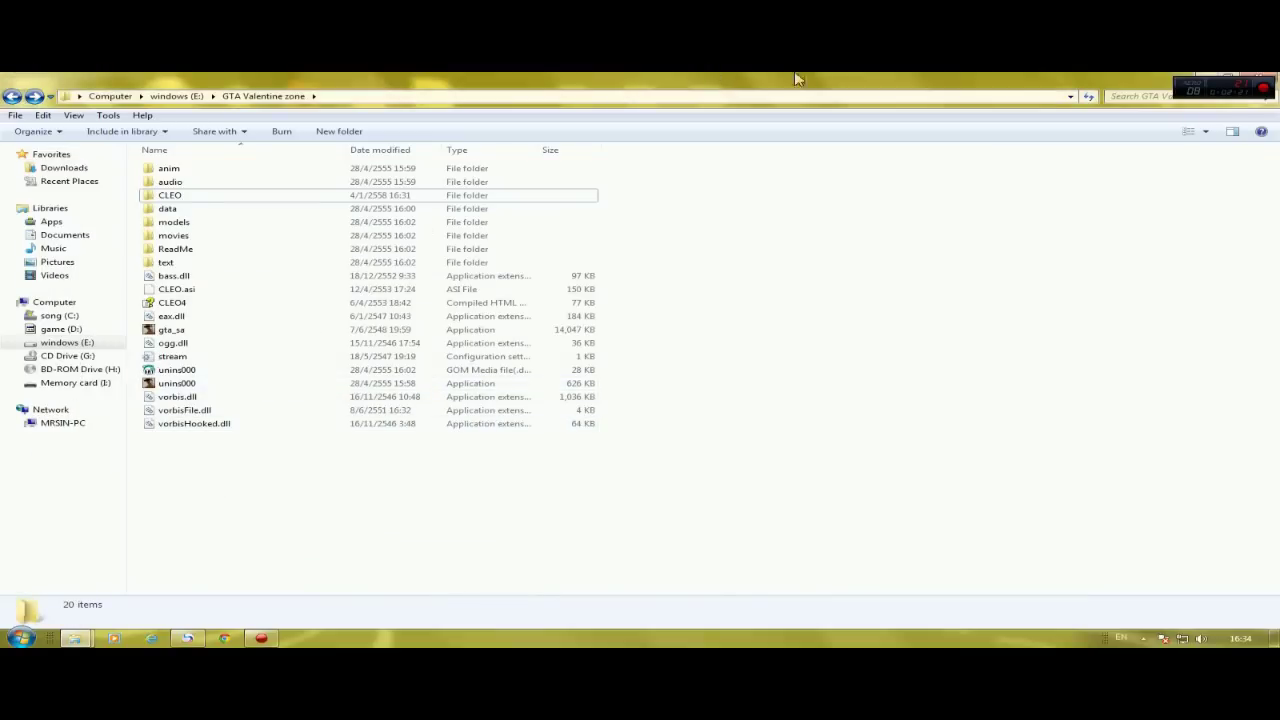
- Open PRIMEIRA INSTALAÇÃO DE ANIMAÇÕES inside the 1° INSTALAÇÃO ANIMAÇÃO NINJA mod, and arrange its window beside the GTA Valentine zone window
{"action": "double_click", "coordinate": [760, 83]}
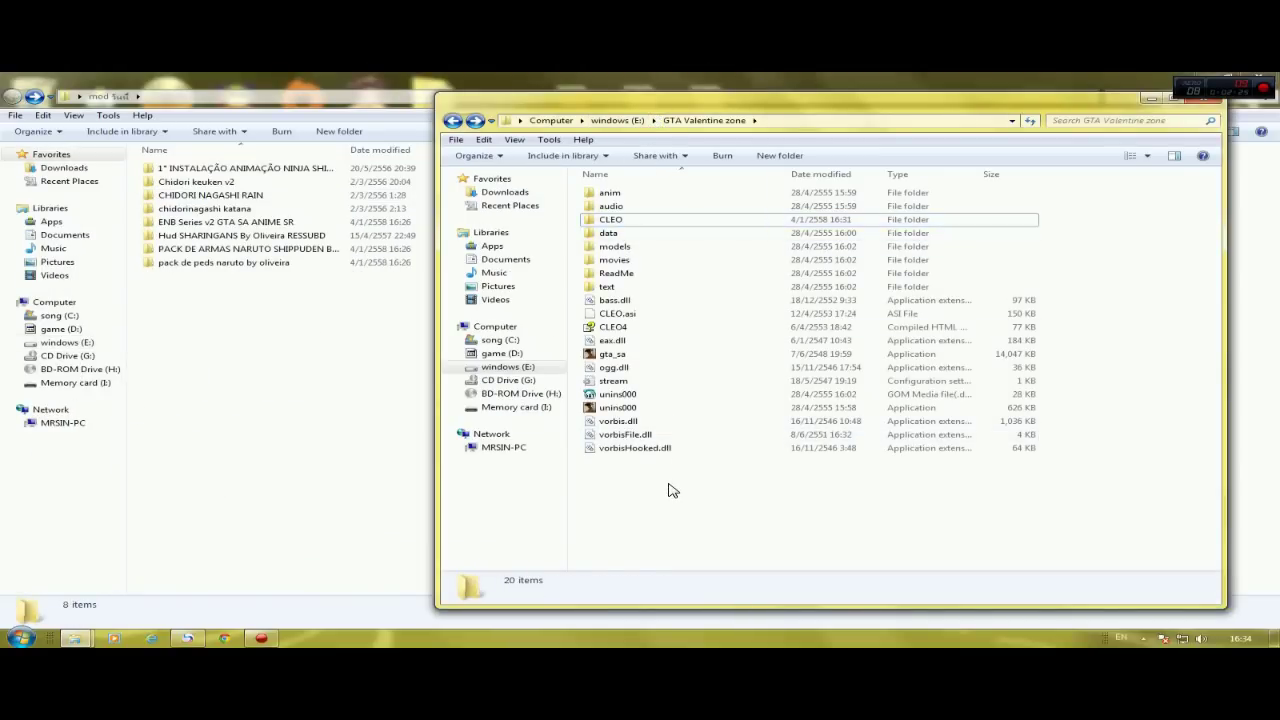
{"action": "double_click", "coordinate": [311, 174]}
{"action": "double_click", "coordinate": [170, 176]}
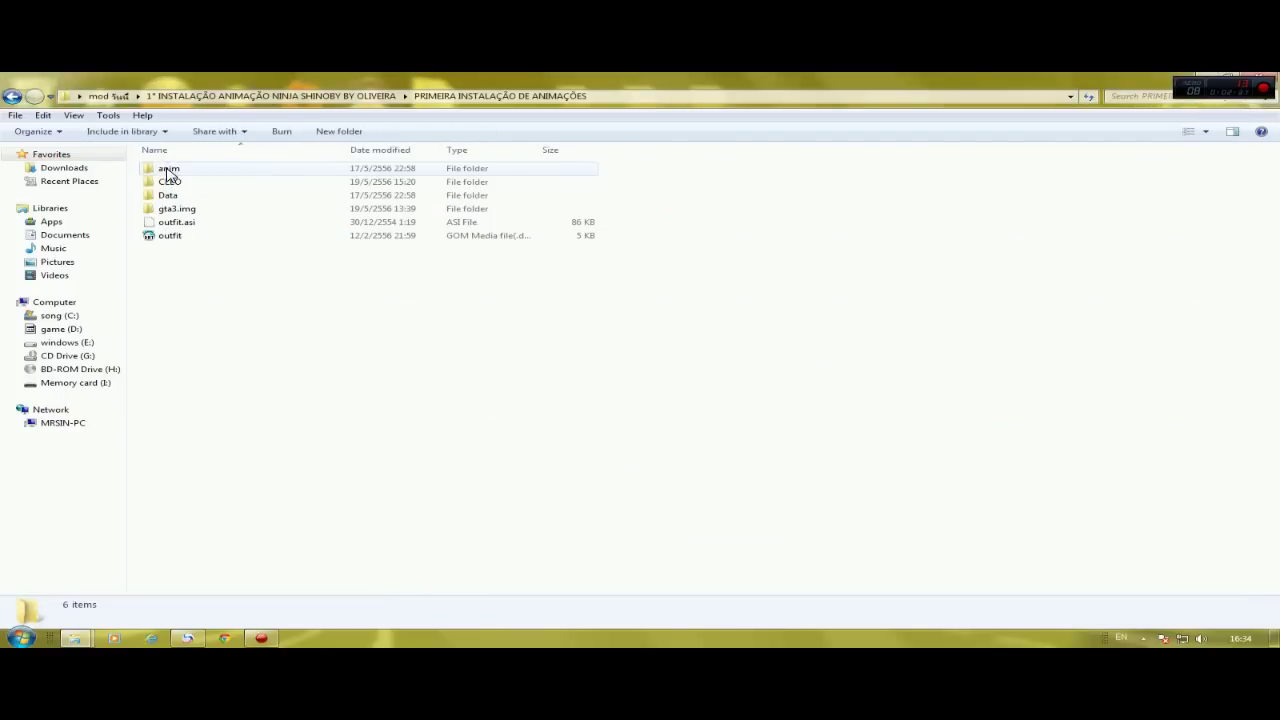
{"action": "mouse_move", "coordinate": [75, 638]}
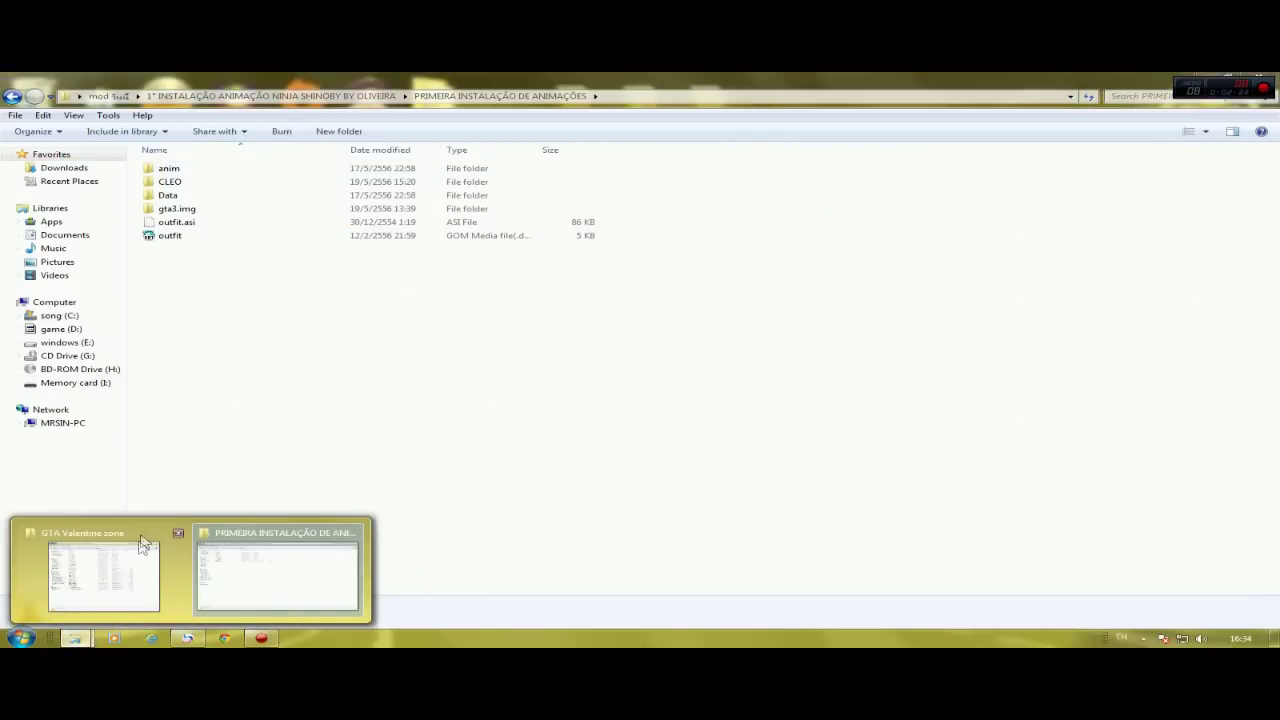
{"action": "mouse_move", "coordinate": [138, 561]}
{"action": "left_click_drag", "start_coordinate": [789, 80], "coordinate": [407, 100]}
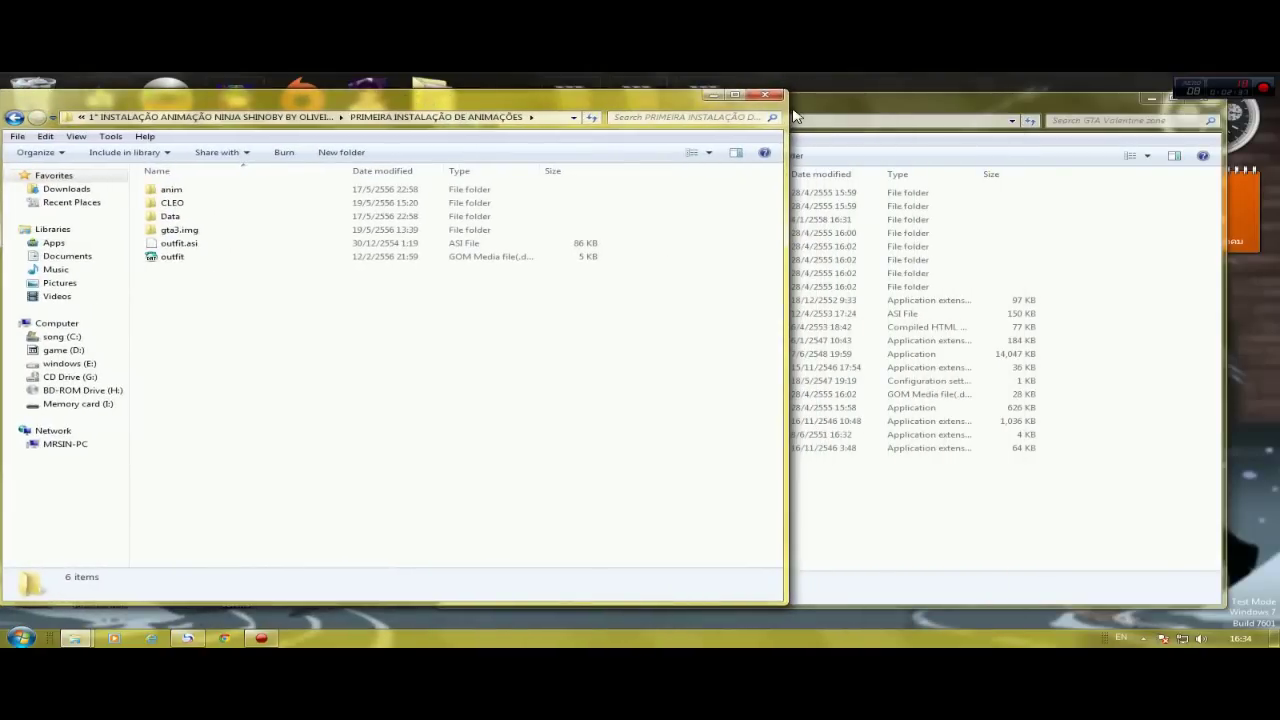
- Copy ped.ifp from the mod's anim folder into the game's anim folder, replacing the existing file, and return to GTA Valentine zone
{"action": "double_click", "coordinate": [241, 198]}
{"action": "left_click", "coordinate": [245, 199]}
{"action": "right_click", "coordinate": [245, 199]}
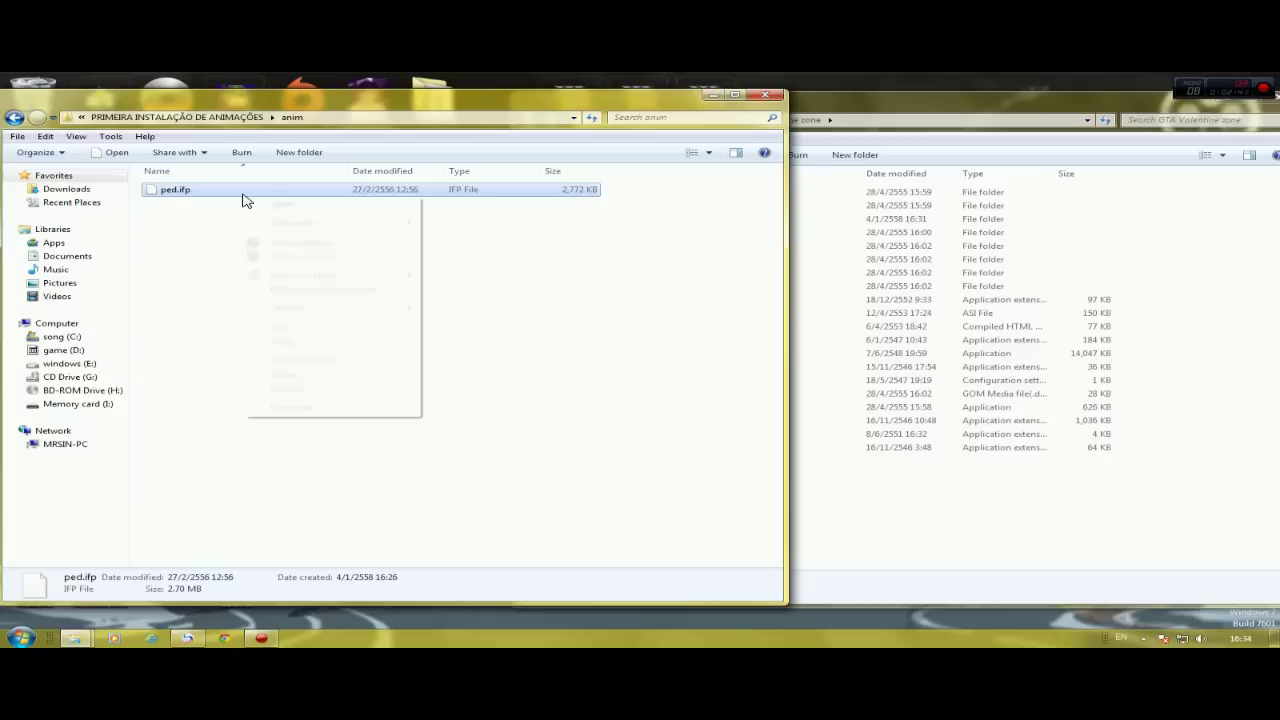
{"action": "left_click", "coordinate": [283, 341]}
{"action": "left_click", "coordinate": [811, 457]}
{"action": "double_click", "coordinate": [685, 192]}
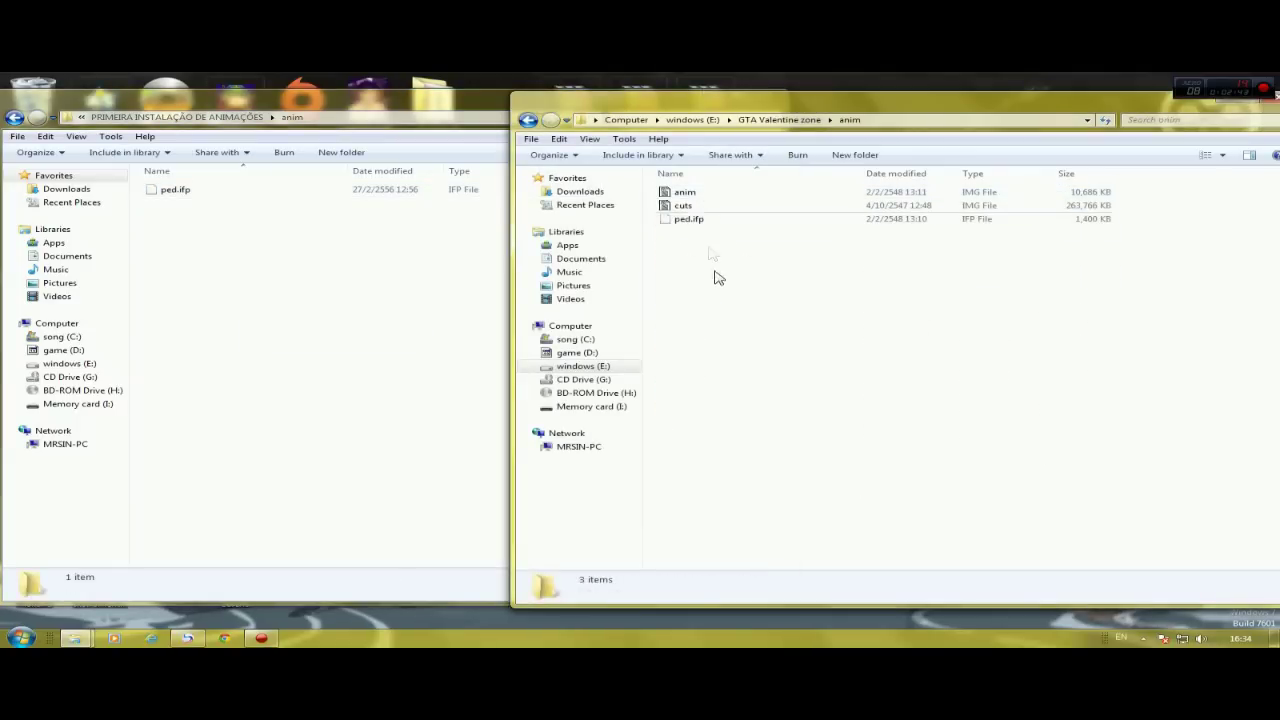
{"action": "right_click", "coordinate": [717, 280]}
{"action": "left_click", "coordinate": [756, 366]}
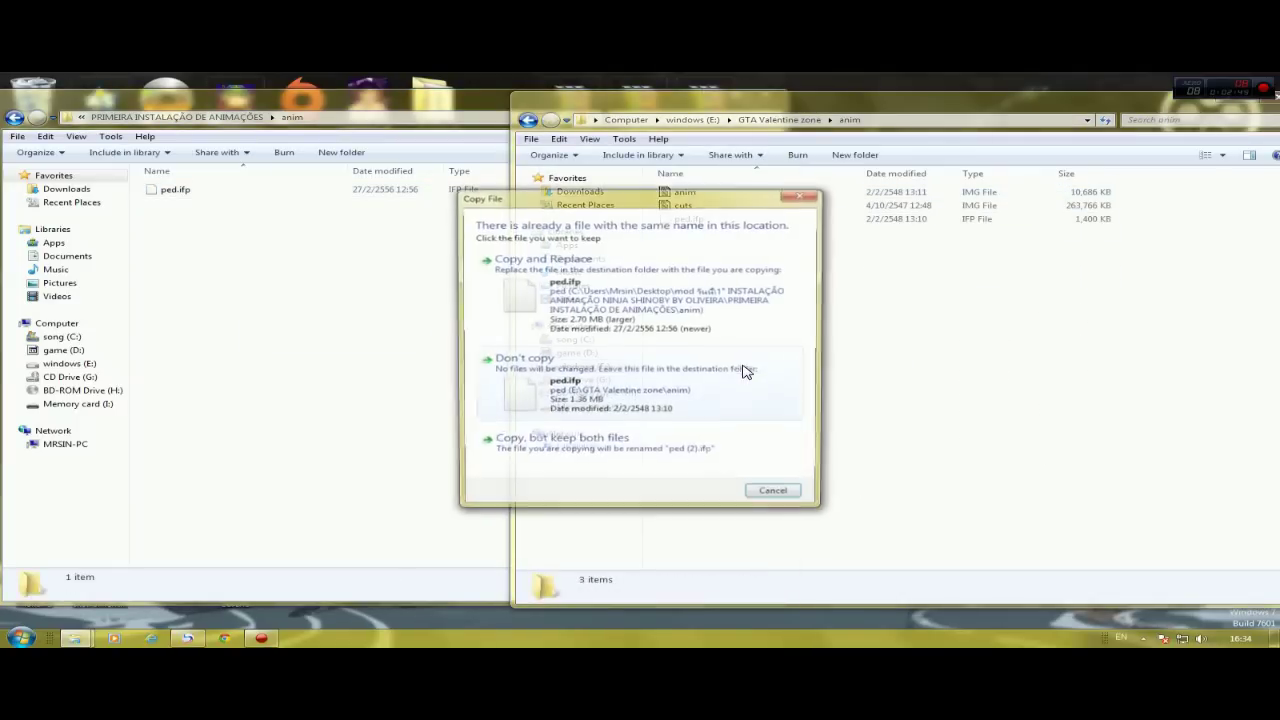
{"action": "left_click", "coordinate": [557, 285]}
{"action": "left_click", "coordinate": [527, 120]}
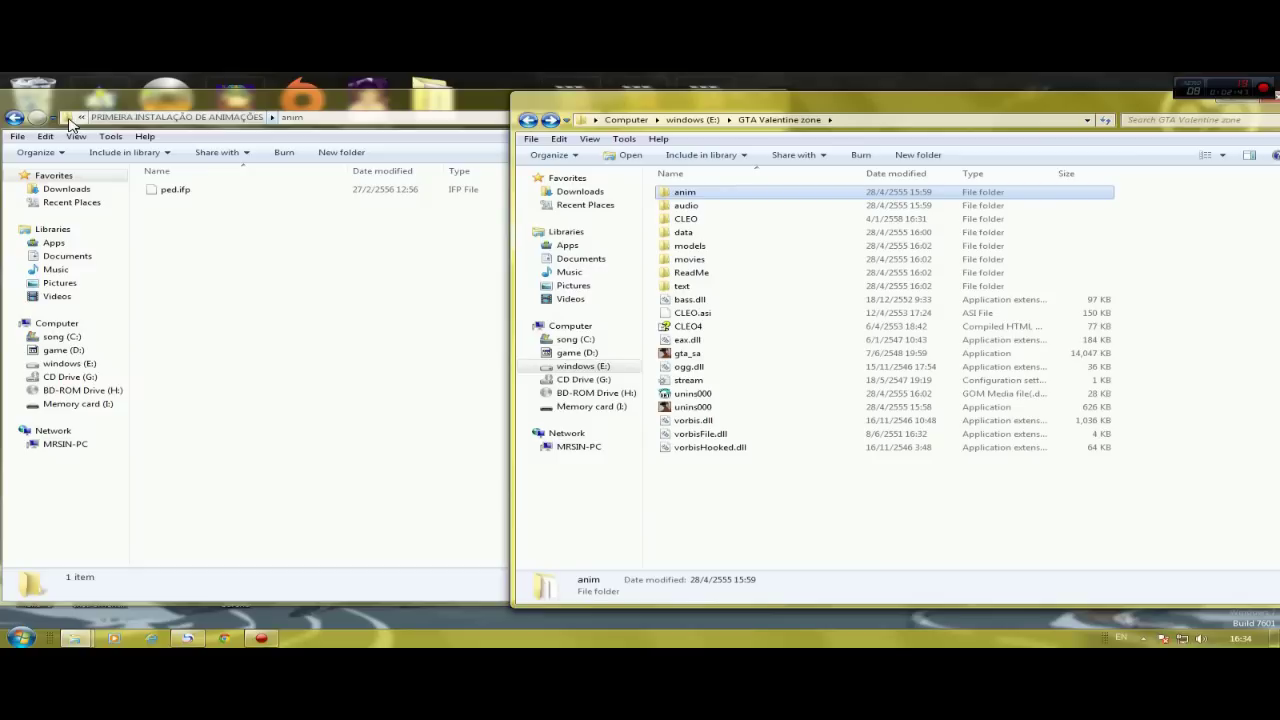
- Copy all four .cs scripts from the mod's CLEO folder into the game's CLEO folder, and return to GTA Valentine zone
{"action": "left_click", "coordinate": [177, 117]}
{"action": "double_click", "coordinate": [172, 203]}
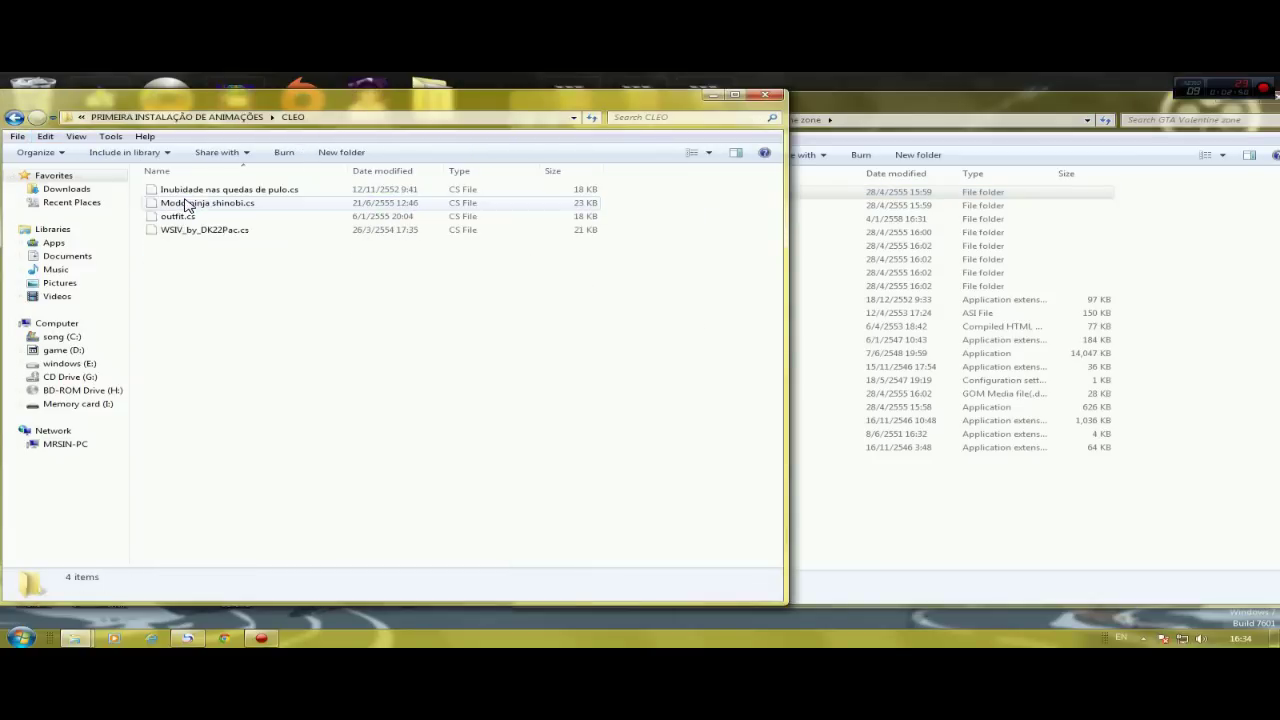
{"action": "left_click", "coordinate": [1100, 480]}
{"action": "double_click", "coordinate": [682, 219]}
{"action": "left_click_drag", "start_coordinate": [298, 255], "coordinate": [224, 188]}
{"action": "right_click", "coordinate": [224, 190]}
{"action": "left_click", "coordinate": [262, 298]}
{"action": "right_click", "coordinate": [899, 356]}
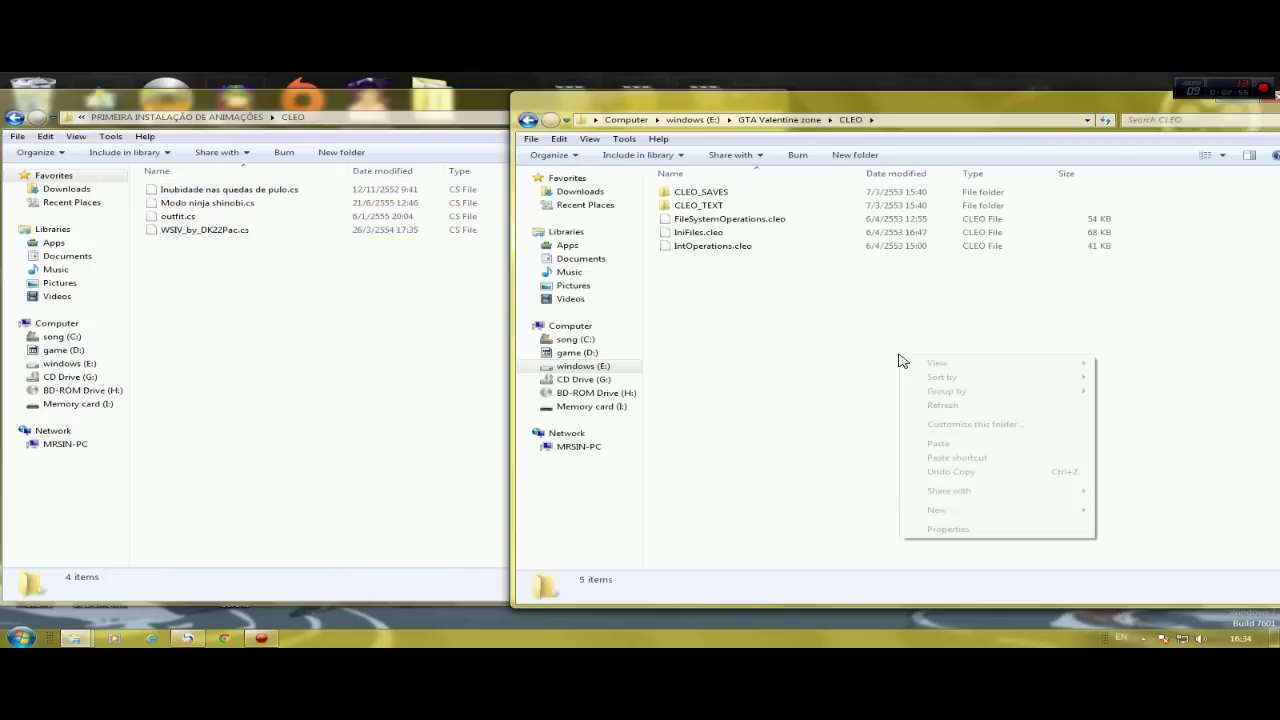
{"action": "left_click", "coordinate": [938, 447]}
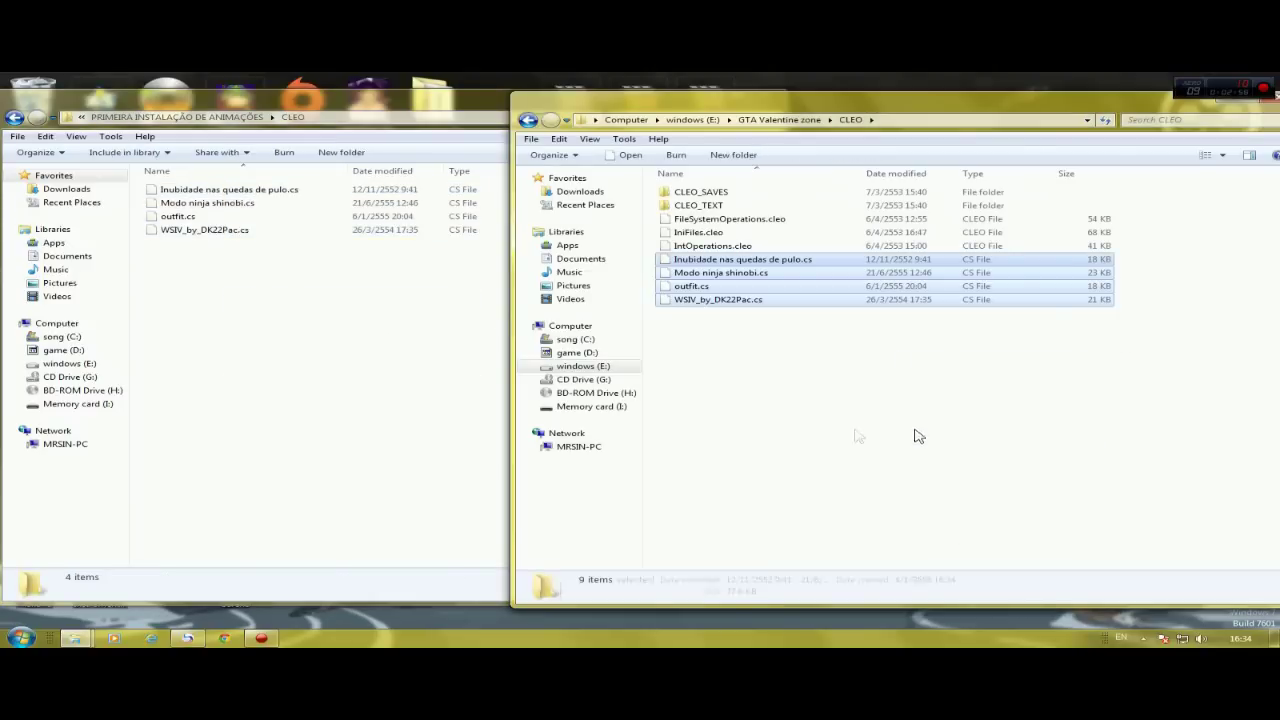
{"action": "left_click", "coordinate": [786, 437]}
{"action": "left_click", "coordinate": [529, 121]}
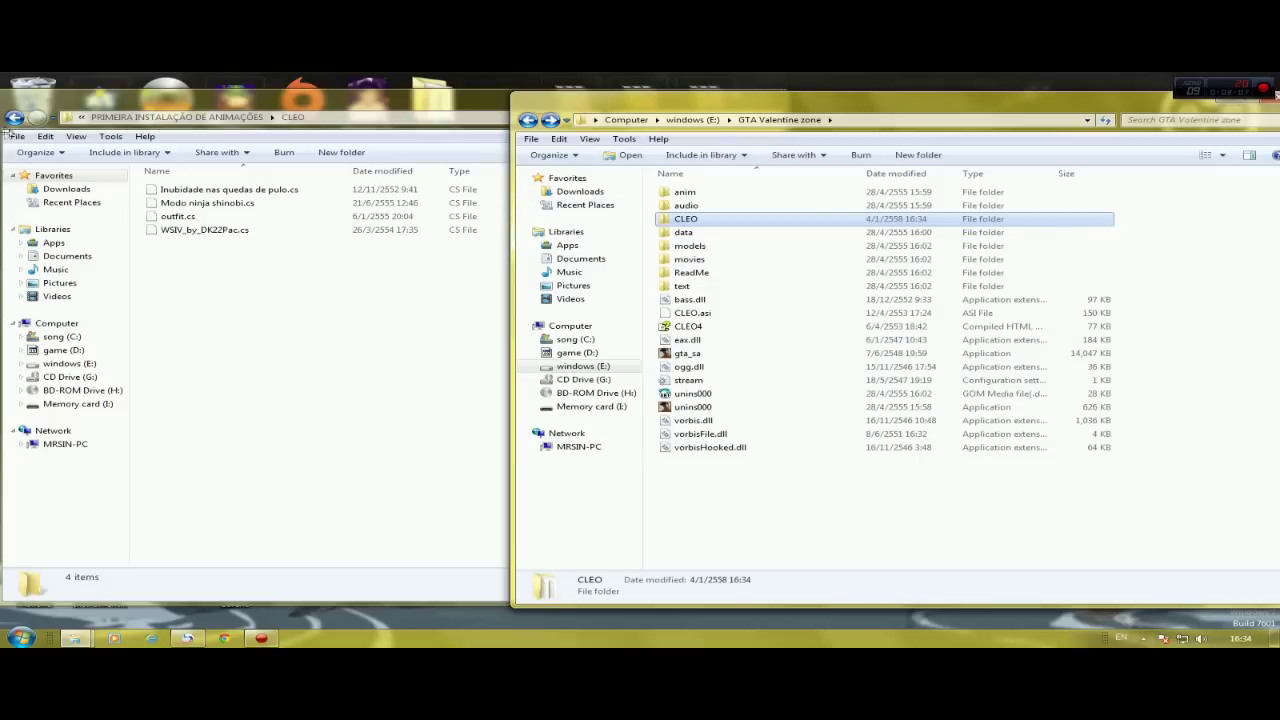
- Copy weapon.dat from the mod's Data folder into the game's data folder, replacing the existing file, and return to GTA Valentine zone
{"action": "left_click", "coordinate": [14, 117]}
{"action": "double_click", "coordinate": [170, 216]}
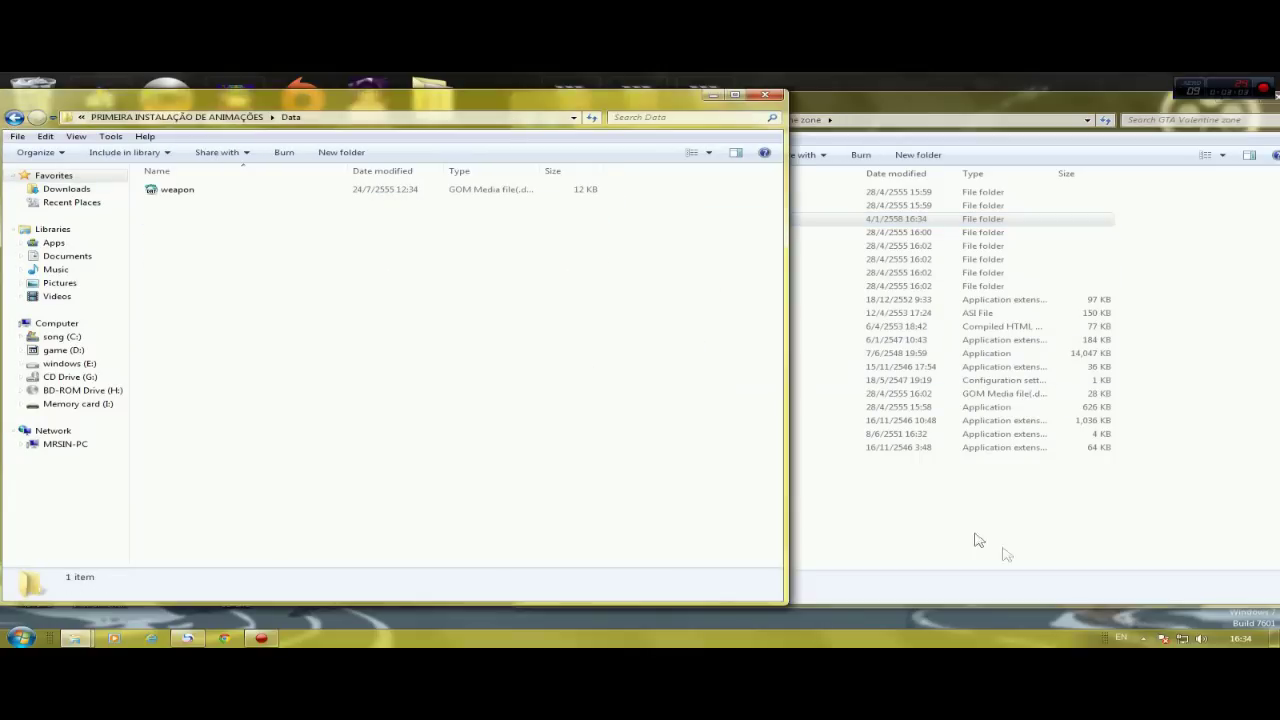
{"action": "left_click", "coordinate": [1014, 568]}
{"action": "double_click", "coordinate": [683, 232]}
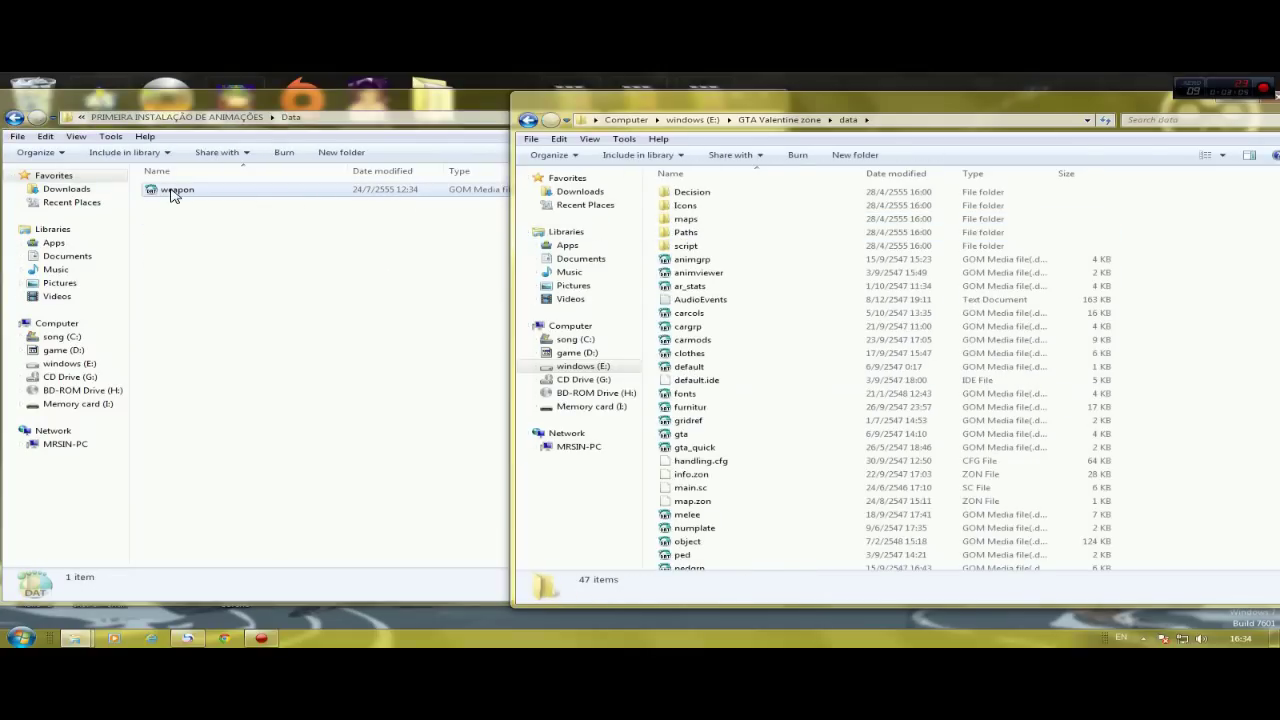
{"action": "right_click", "coordinate": [170, 190]}
{"action": "left_click", "coordinate": [224, 363]}
{"action": "left_click", "coordinate": [1171, 343]}
{"action": "right_click", "coordinate": [1171, 343]}
{"action": "left_click", "coordinate": [1122, 431]}
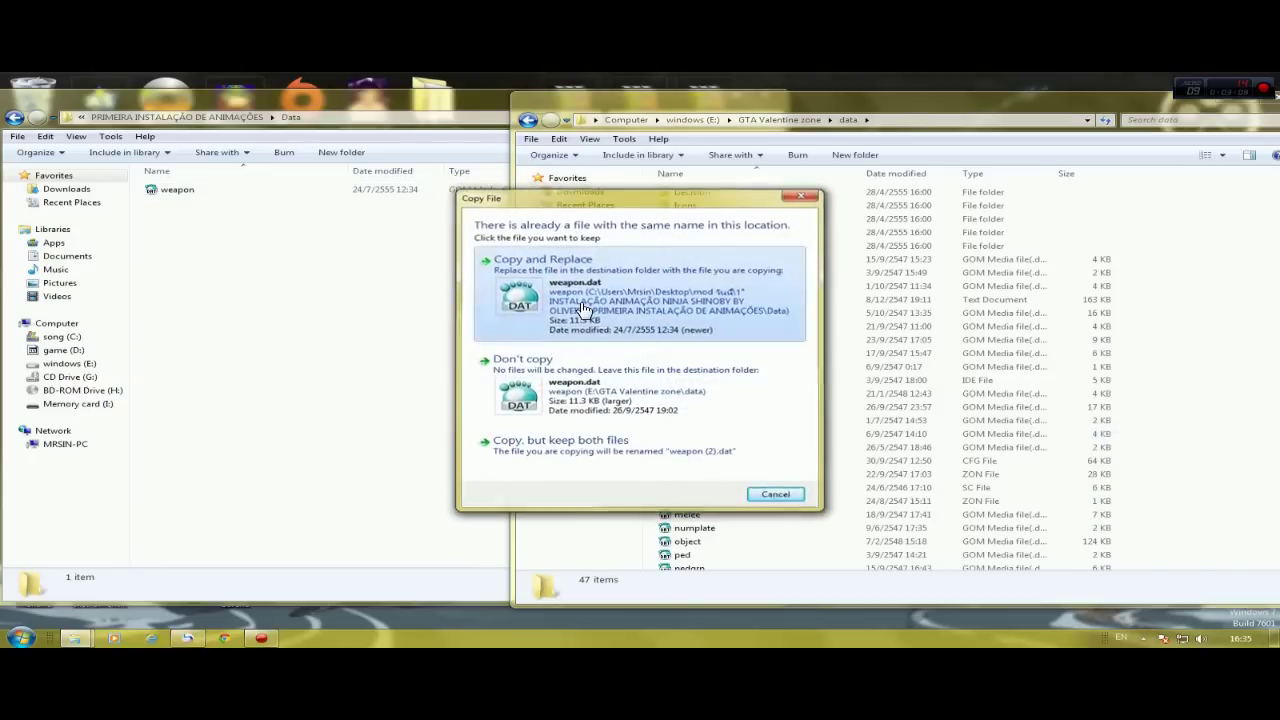
{"action": "left_click", "coordinate": [540, 262]}
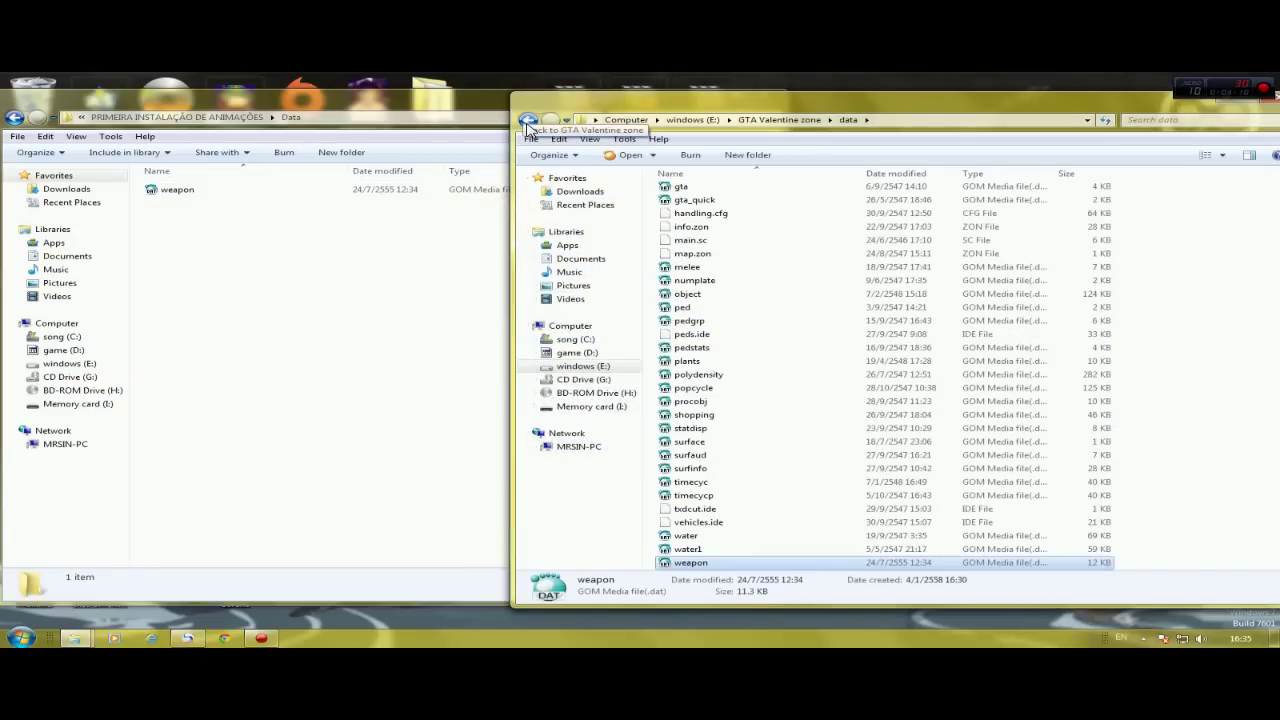
{"action": "left_click", "coordinate": [528, 120]}
- Look at the .ifp animation files in the mod's gta3.img folder, and return to PRIMEIRA INSTALAÇÃO DE ANIMAÇÕES
{"action": "left_click", "coordinate": [14, 117]}
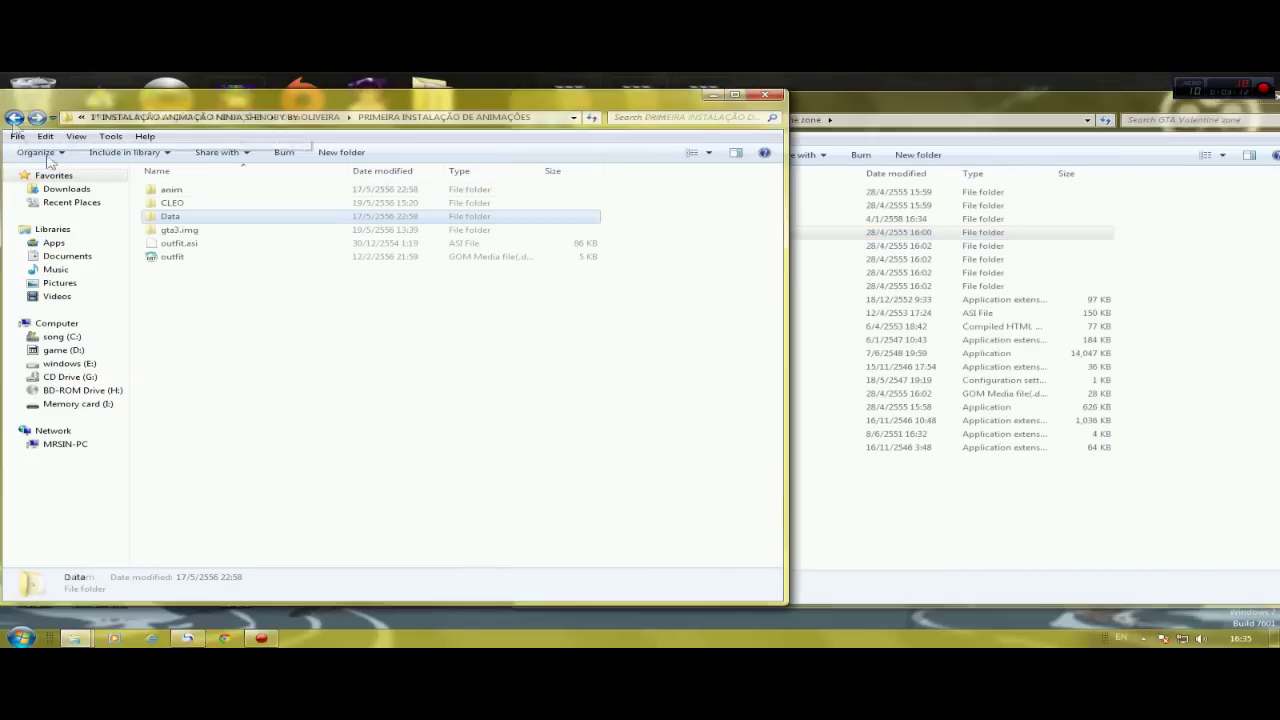
{"action": "double_click", "coordinate": [152, 230]}
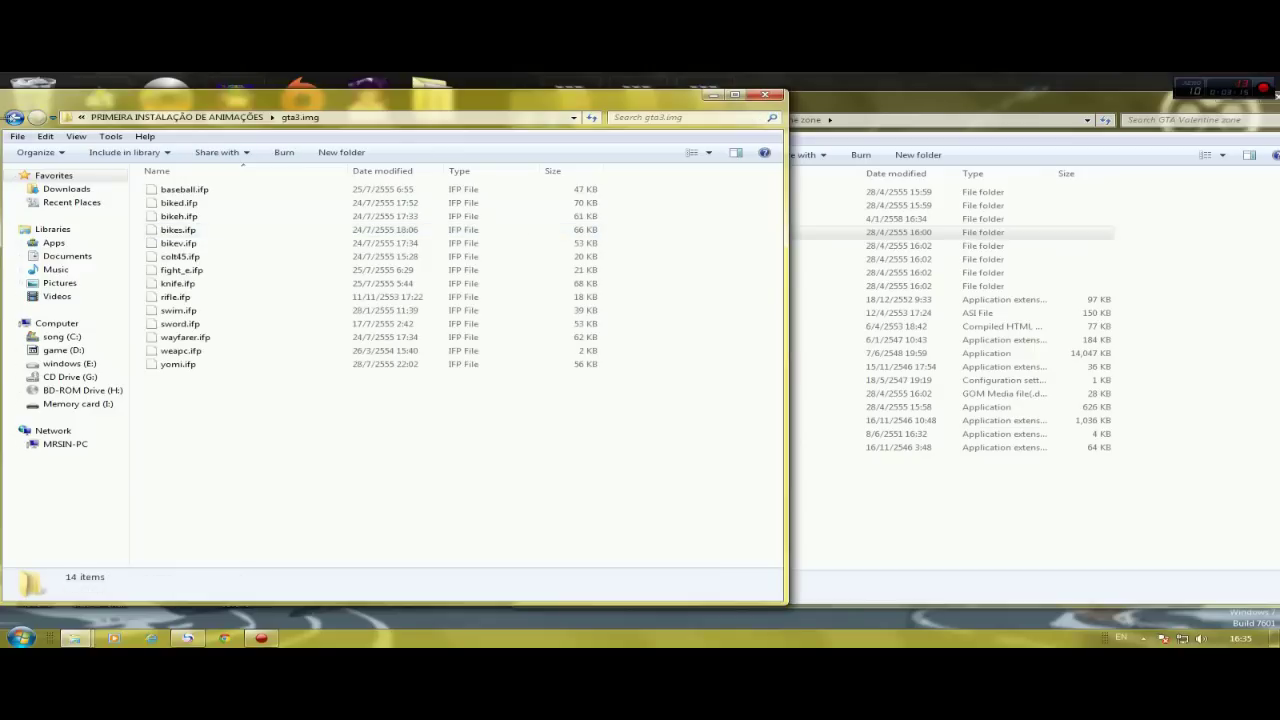
{"action": "left_click_drag", "start_coordinate": [251, 371], "coordinate": [175, 184]}
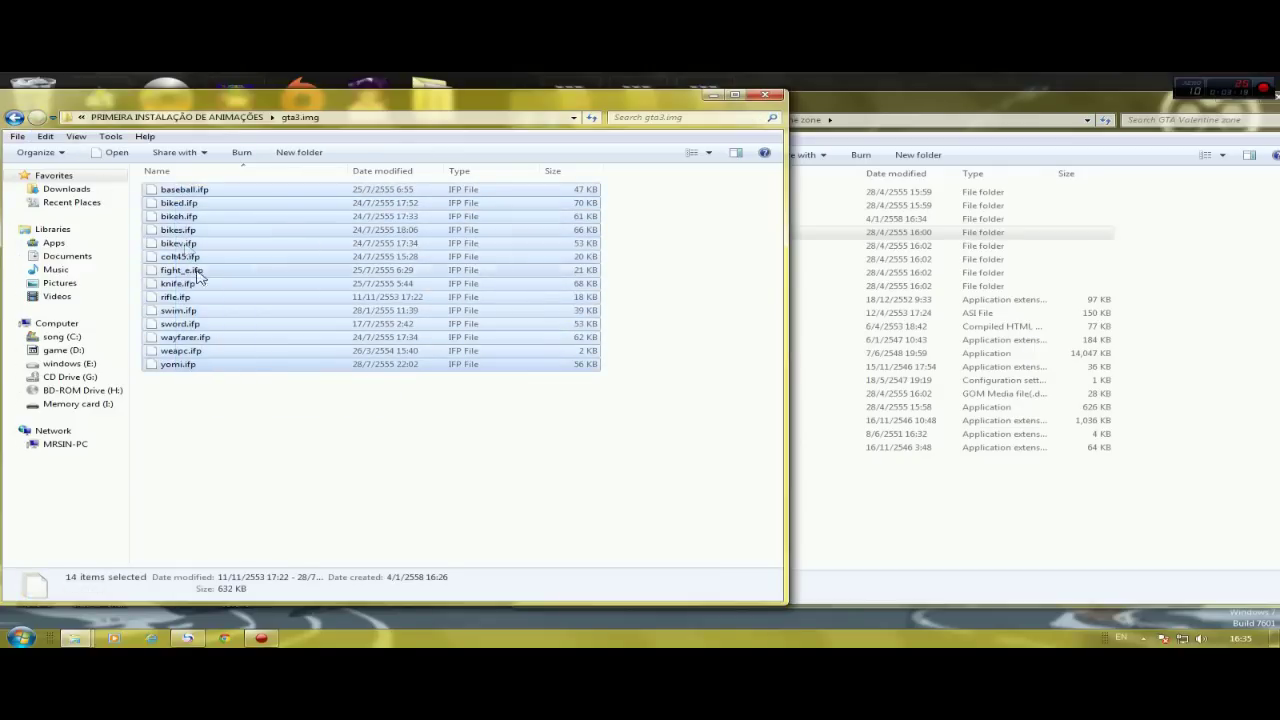
{"action": "left_click", "coordinate": [241, 414]}
{"action": "left_click", "coordinate": [12, 118]}
{"action": "left_click_drag", "start_coordinate": [242, 293], "coordinate": [172, 244]}
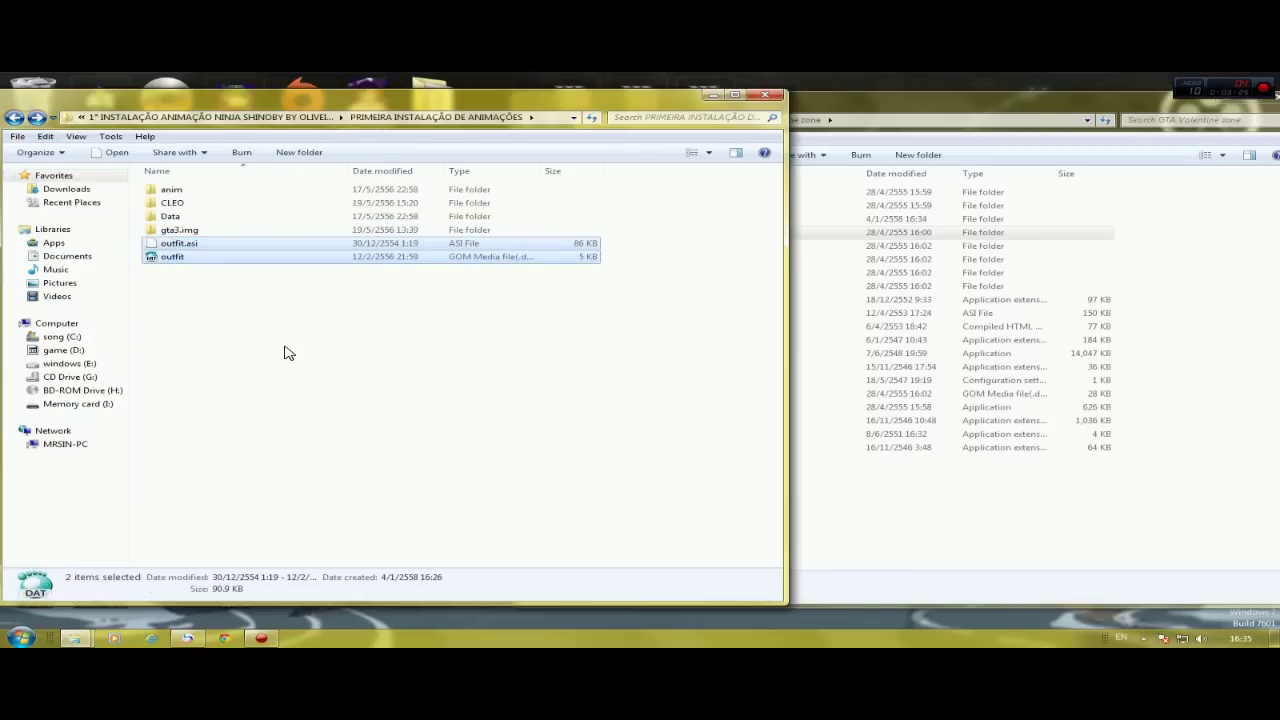
{"action": "left_click", "coordinate": [210, 295]}
{"action": "left_click_drag", "start_coordinate": [210, 276], "coordinate": [172, 239]}
{"action": "left_click", "coordinate": [196, 295]}
{"action": "left_click_drag", "start_coordinate": [224, 293], "coordinate": [176, 240]}
{"action": "left_click_drag", "start_coordinate": [290, 297], "coordinate": [874, 477]}
{"action": "left_click", "coordinate": [874, 477]}
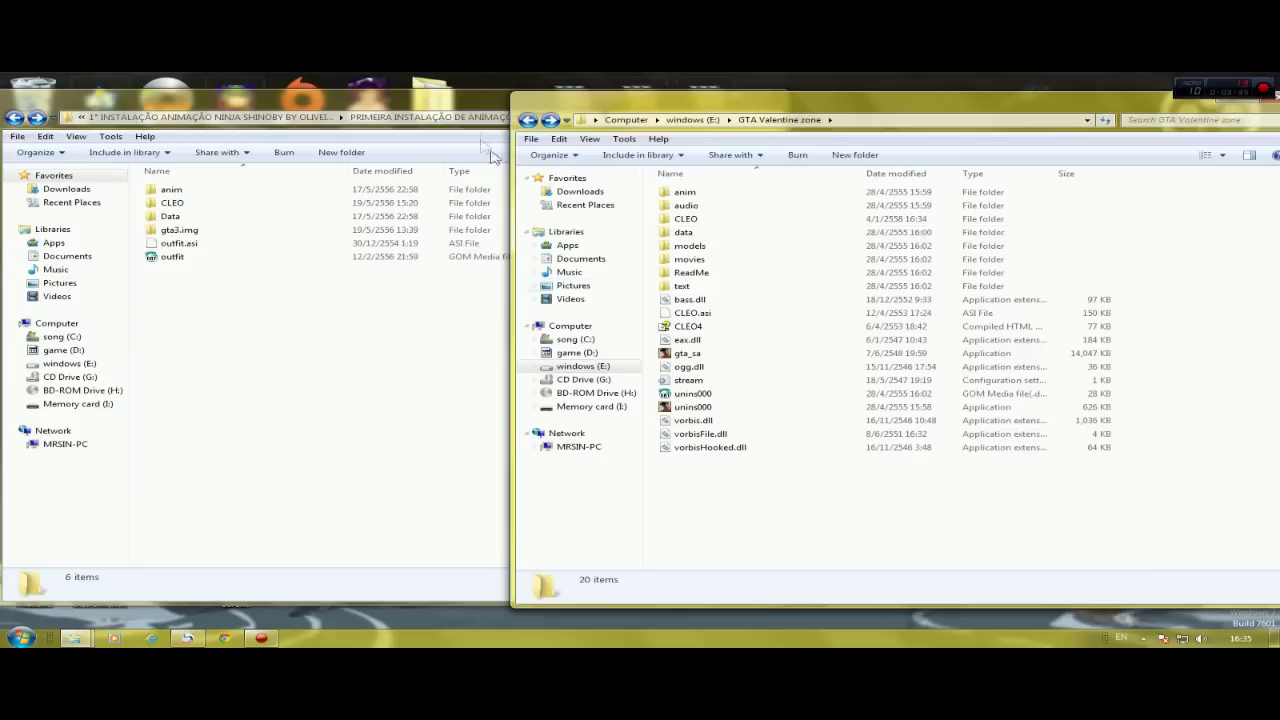
- Launch Alci's IMG Editor 1.5 from its folder inside the gta sa anime mod collection on drive C, using a new Explorer window
{"action": "right_click", "coordinate": [75, 638]}
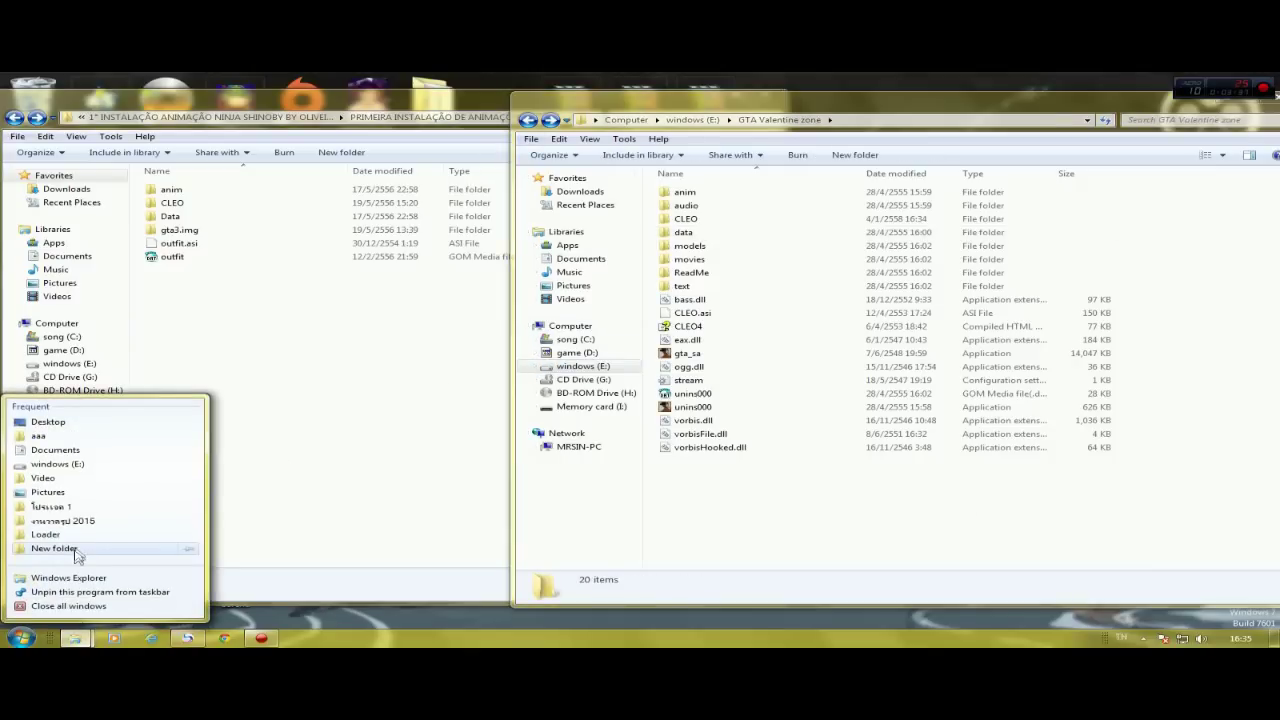
{"action": "left_click", "coordinate": [66, 509]}
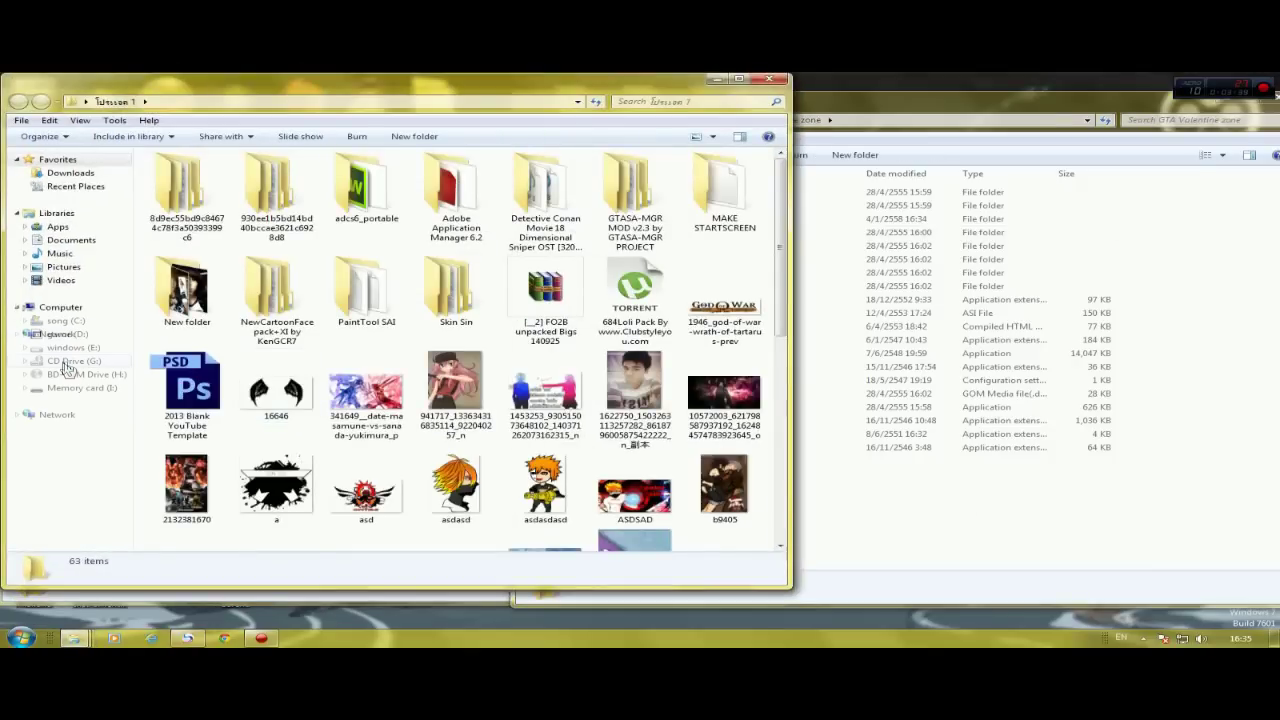
{"action": "left_click", "coordinate": [73, 347]}
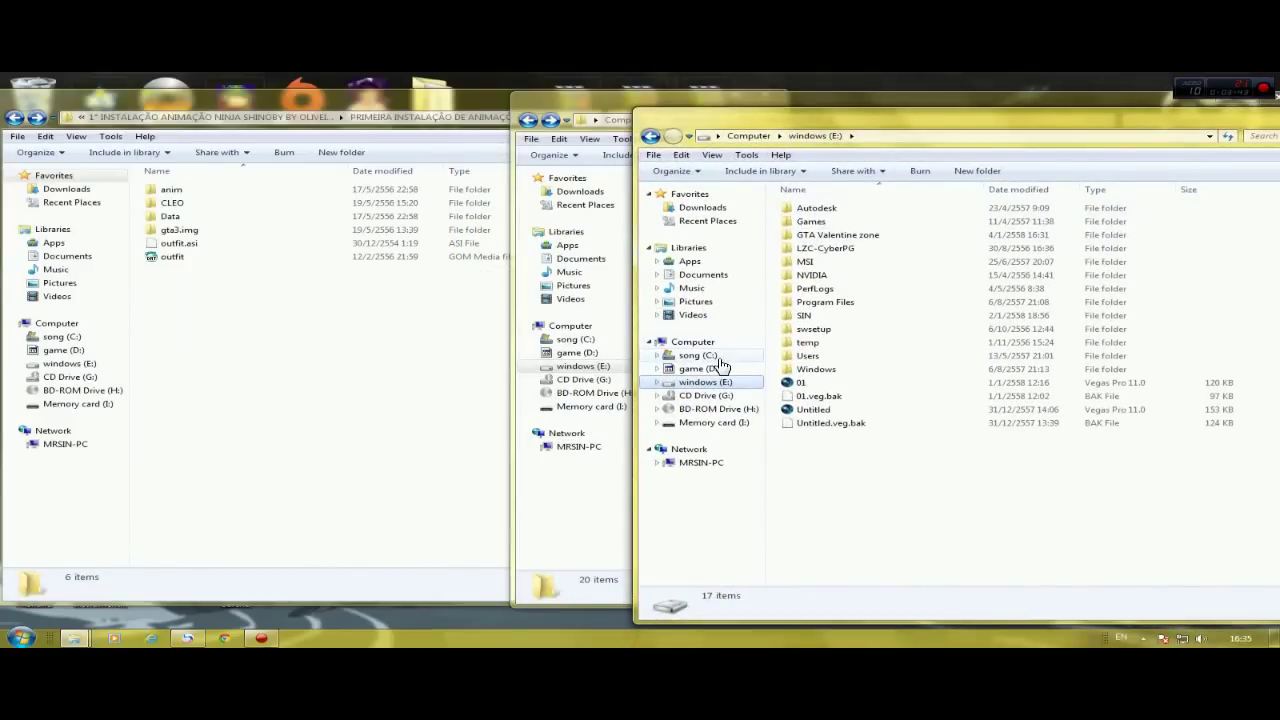
{"action": "left_click", "coordinate": [718, 356]}
{"action": "double_click", "coordinate": [851, 415]}
{"action": "left_click", "coordinate": [801, 211]}
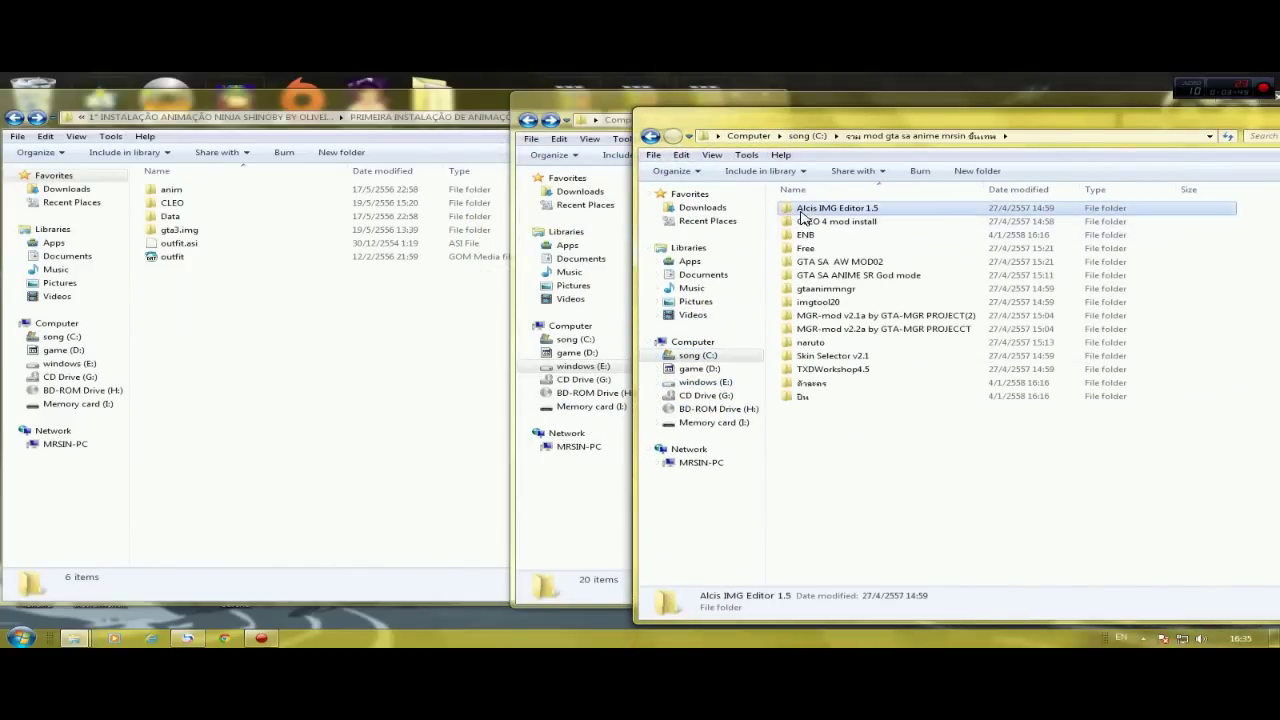
{"action": "double_click", "coordinate": [800, 210]}
{"action": "double_click", "coordinate": [832, 221]}
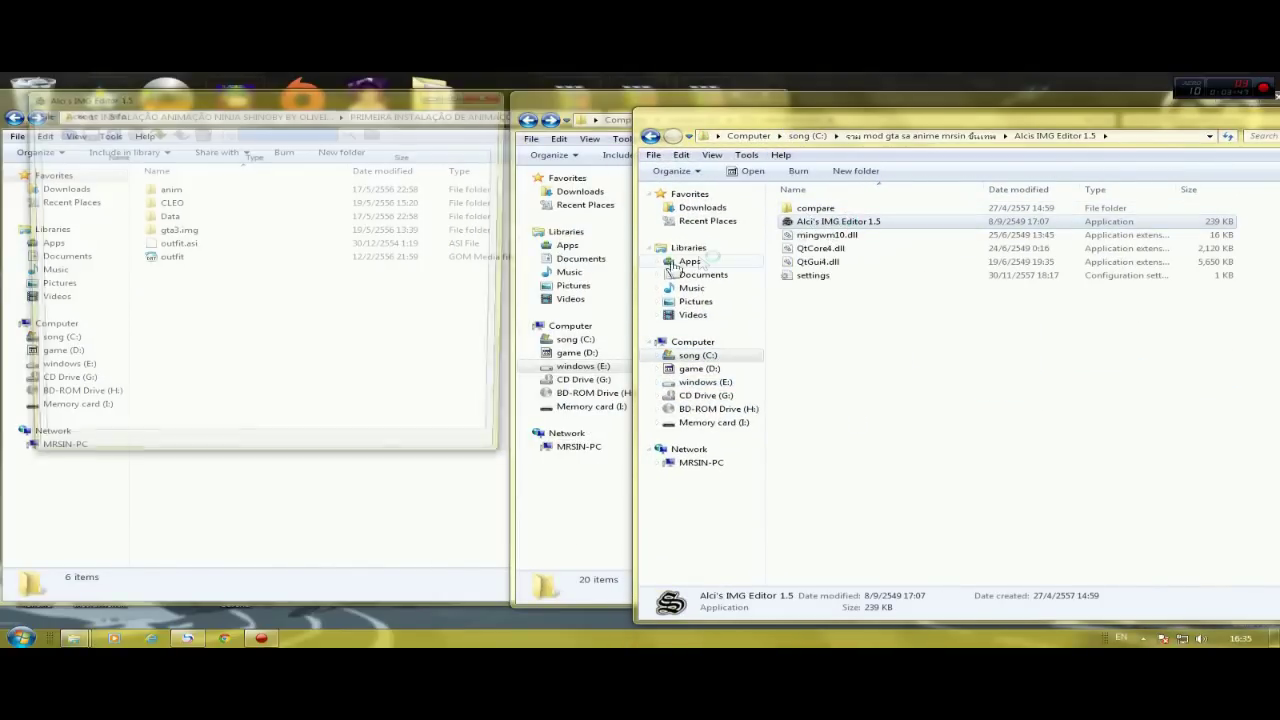
{"action": "left_click_drag", "start_coordinate": [255, 100], "coordinate": [602, 123]}
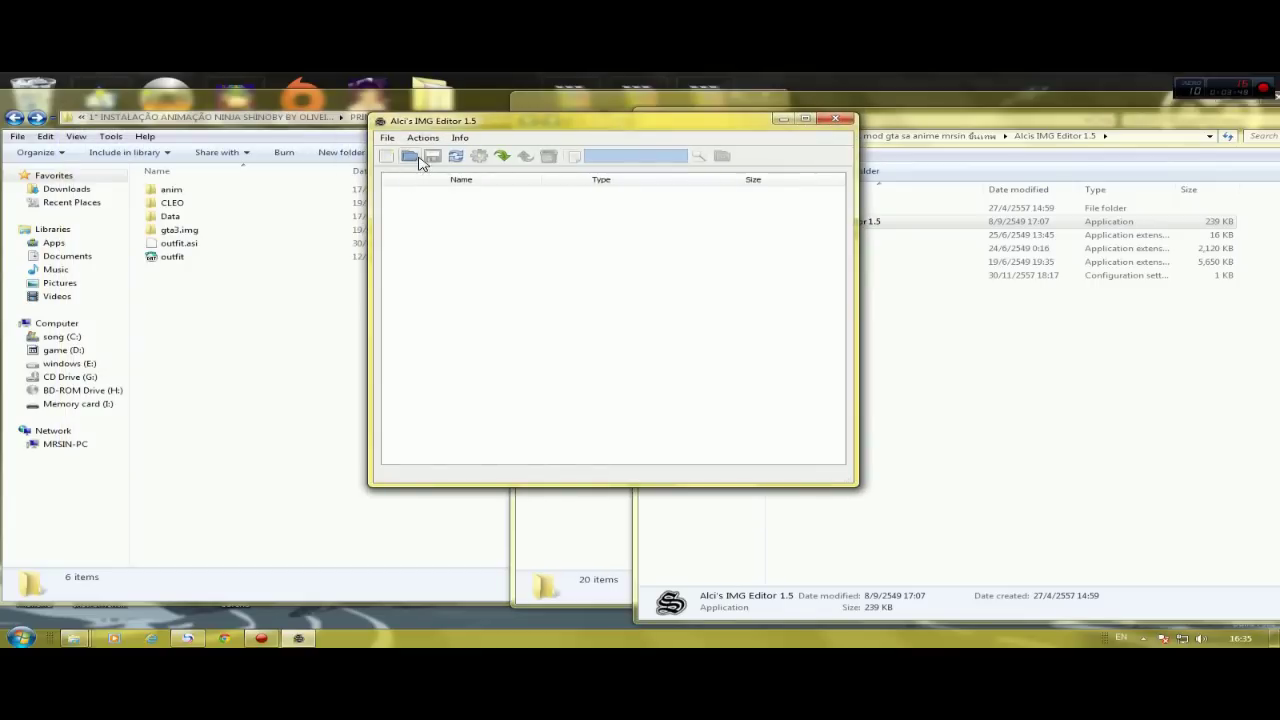
- Open the gta3 archive from the models folder of GTA Valentine zone on drive E in Alci's IMG Editor
{"action": "left_click", "coordinate": [411, 157]}
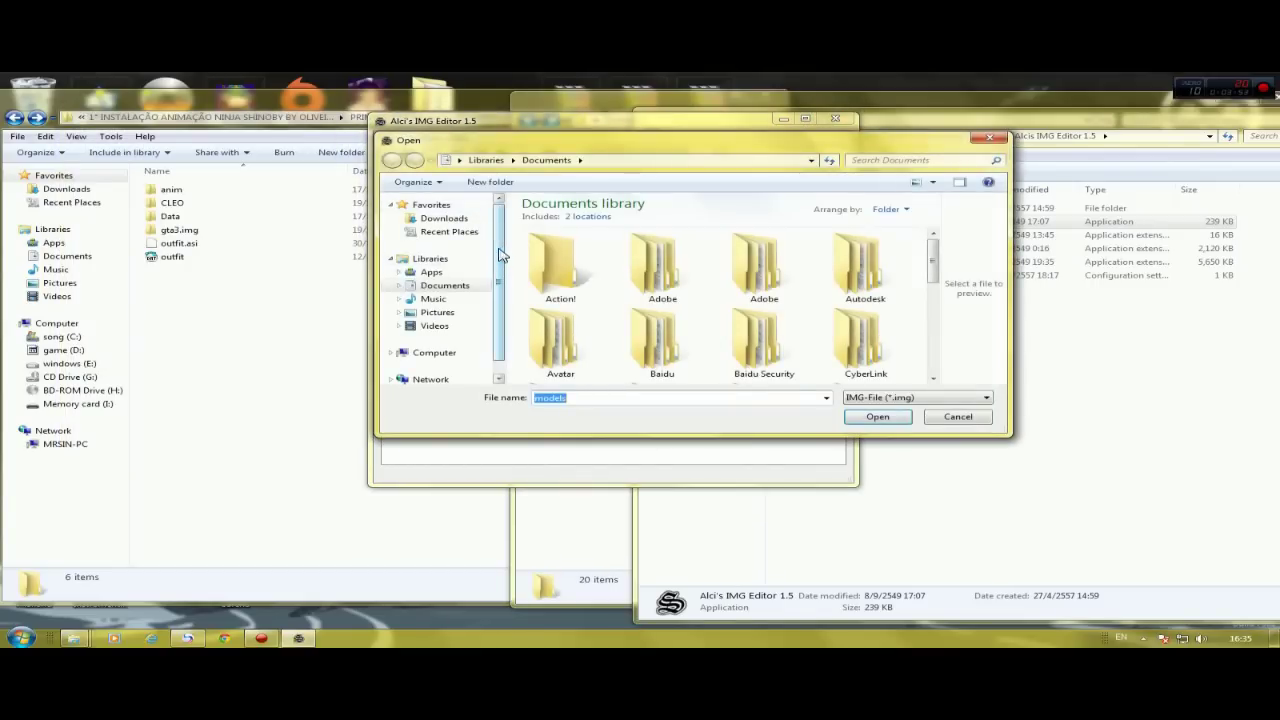
{"action": "left_click", "coordinate": [391, 352]}
{"action": "scroll", "coordinate": [455, 330], "scroll_direction": "down", "scroll_amount": 2}
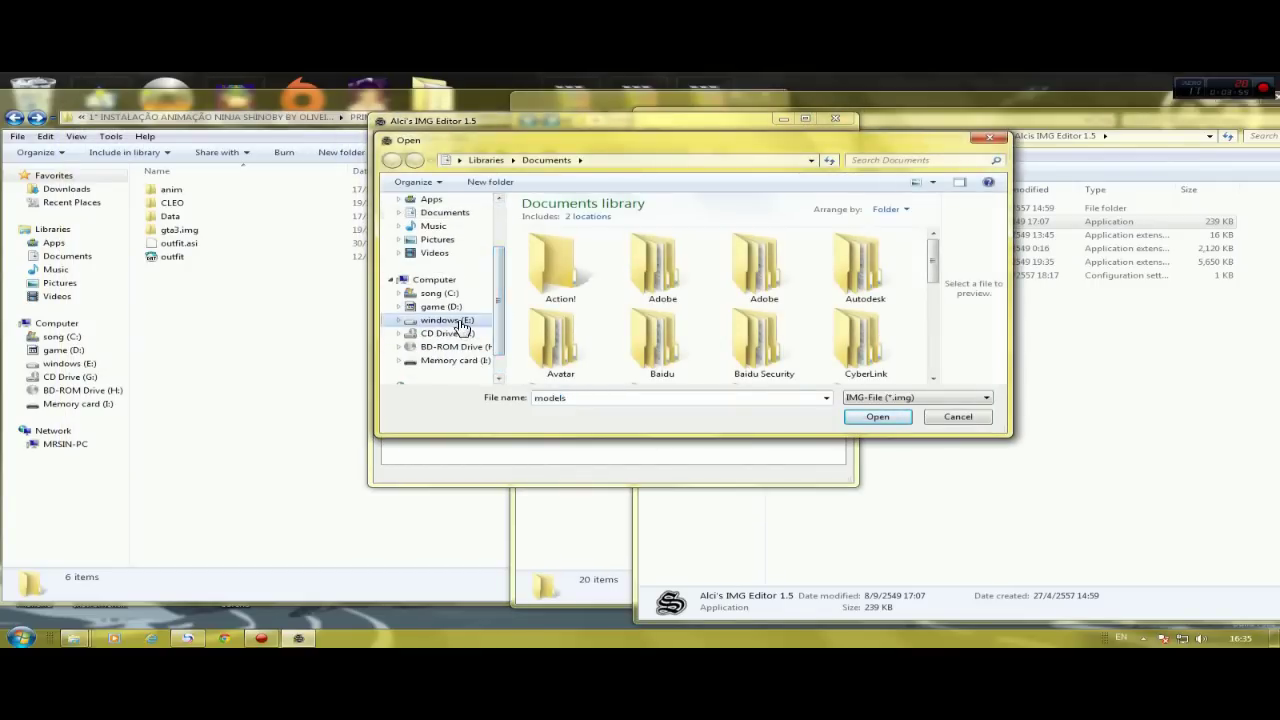
{"action": "left_click", "coordinate": [460, 324]}
{"action": "double_click", "coordinate": [560, 246]}
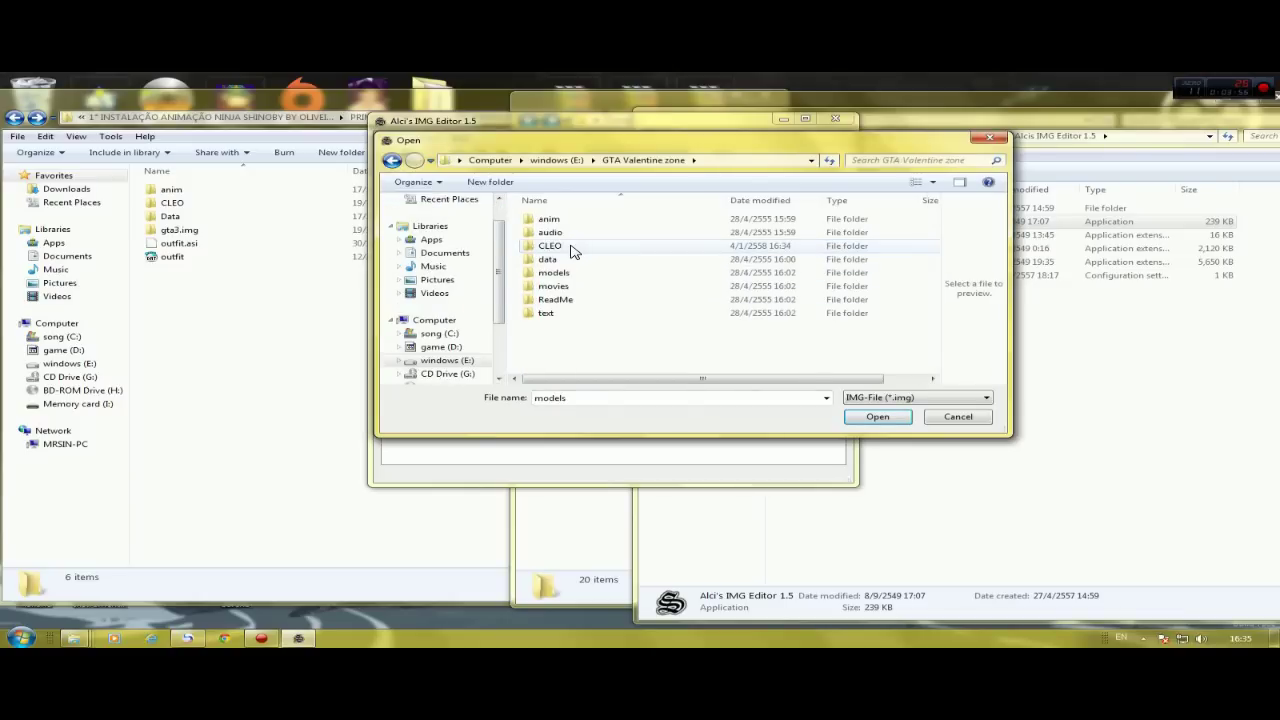
{"action": "double_click", "coordinate": [553, 272]}
{"action": "left_click", "coordinate": [547, 299]}
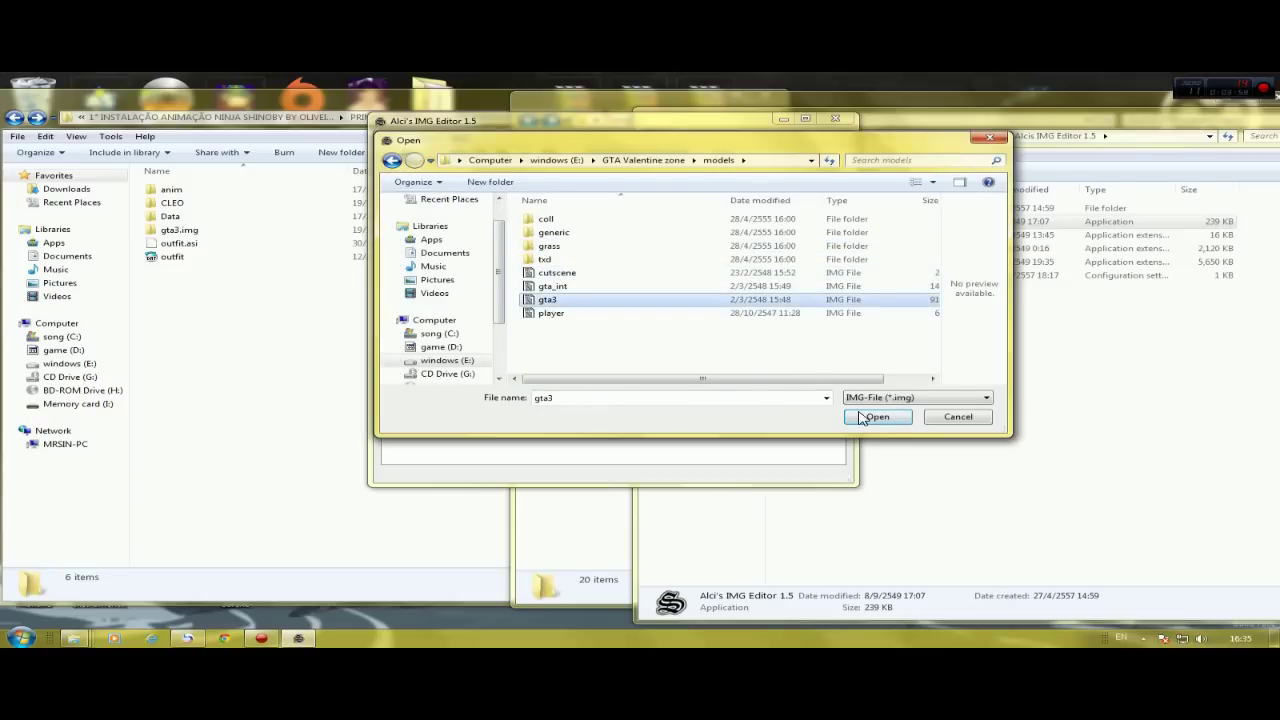
{"action": "left_click", "coordinate": [876, 417]}
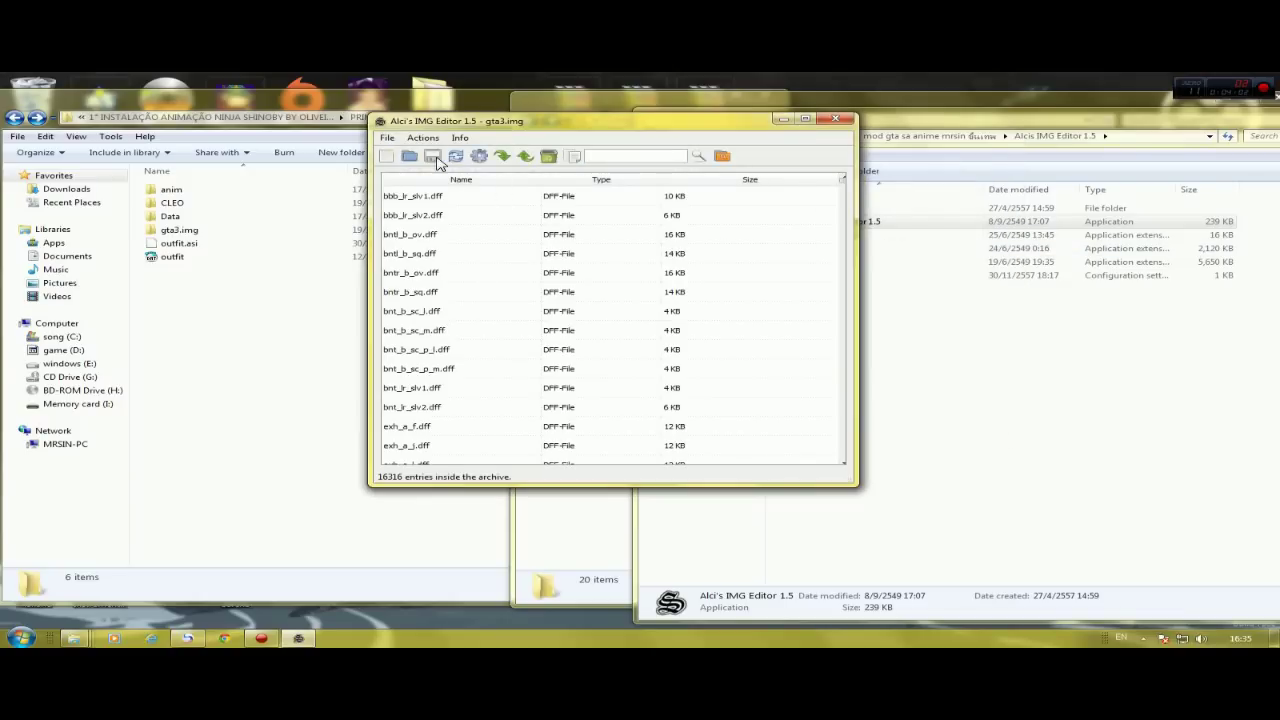
- Import all .ifp files from the gta3.img folder of PRIMEIRA INSTALAÇÃO DE ANIMAÇÕES into the gta3.img archive, and save the archive
{"action": "left_click", "coordinate": [498, 156]}
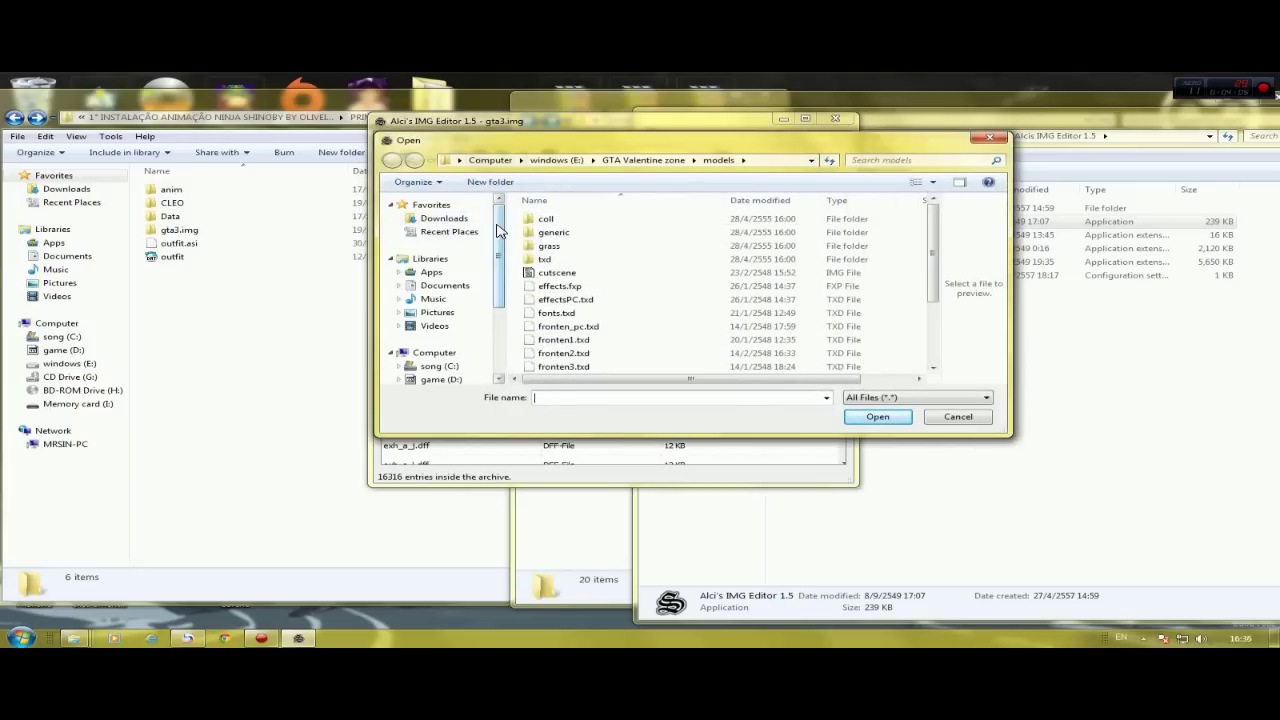
{"action": "scroll", "coordinate": [498, 230], "scroll_direction": "down", "scroll_amount": 3}
{"action": "scroll", "coordinate": [505, 215], "scroll_direction": "up", "scroll_amount": 3}
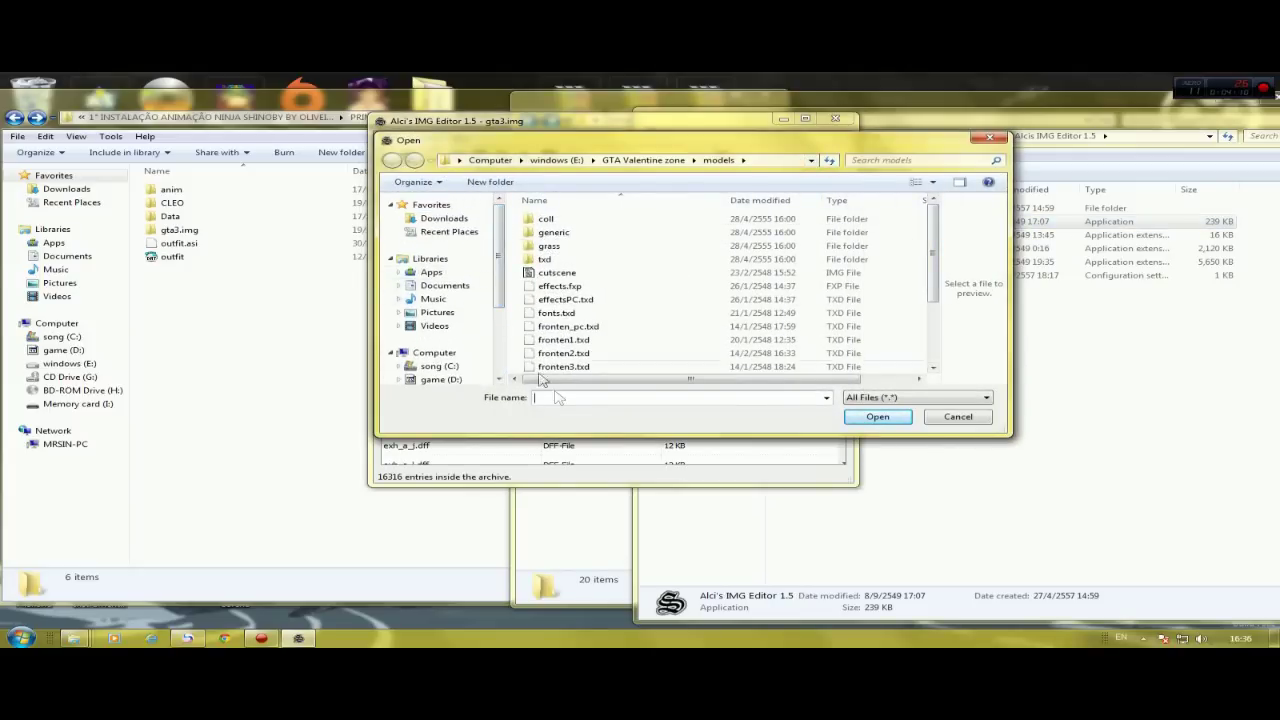
{"action": "left_click", "coordinate": [449, 231]}
{"action": "double_click", "coordinate": [545, 232]}
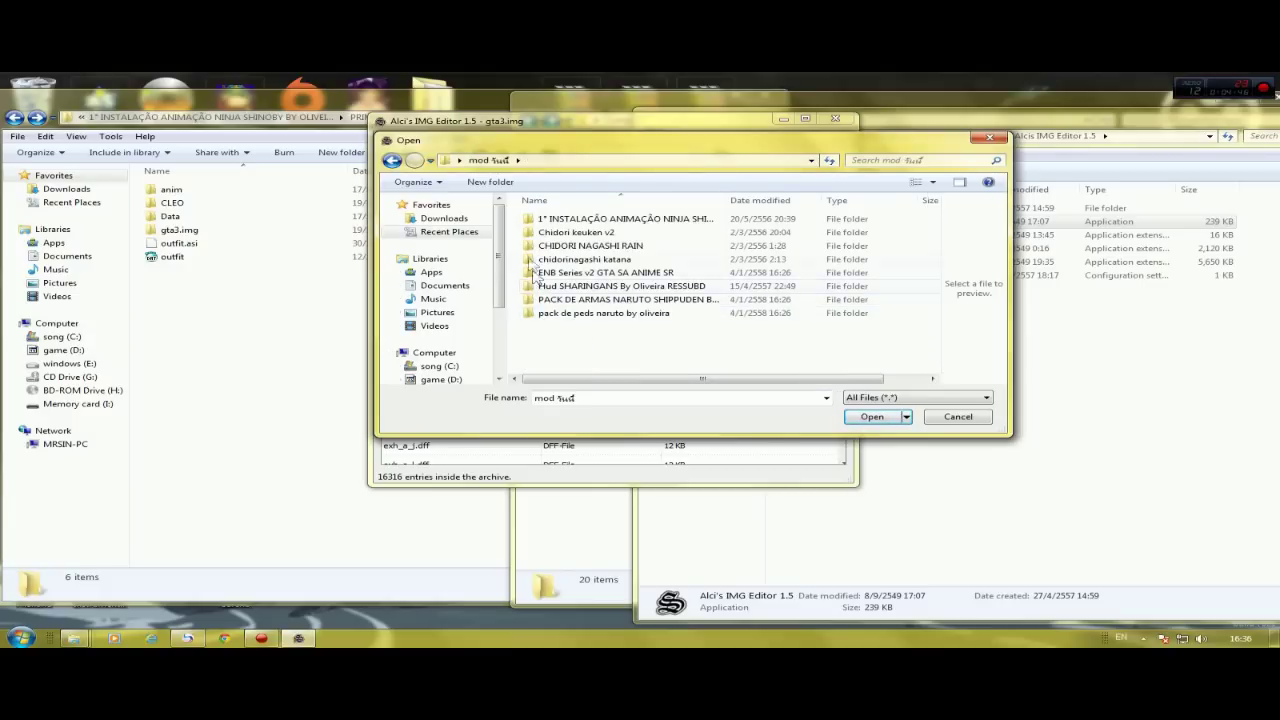
{"action": "double_click", "coordinate": [565, 219]}
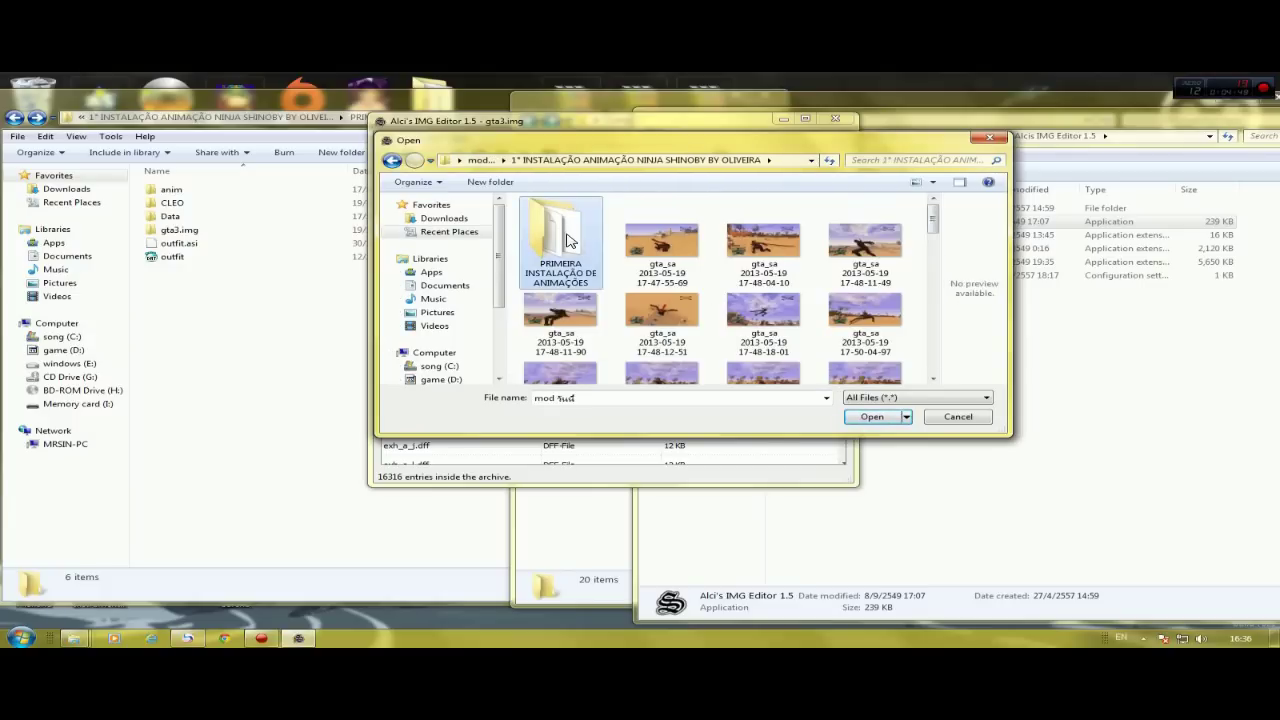
{"action": "double_click", "coordinate": [566, 240]}
{"action": "double_click", "coordinate": [558, 260]}
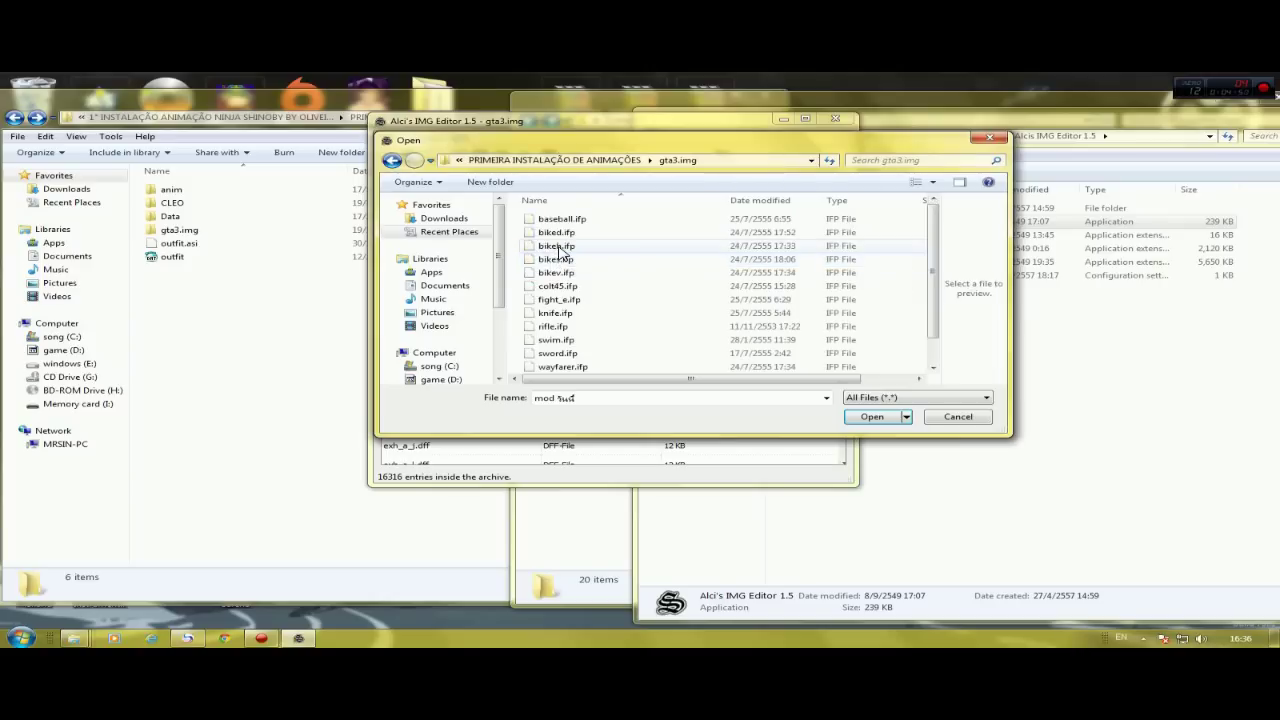
{"action": "left_click", "coordinate": [563, 229]}
{"action": "key", "text": "ctrl+a"}
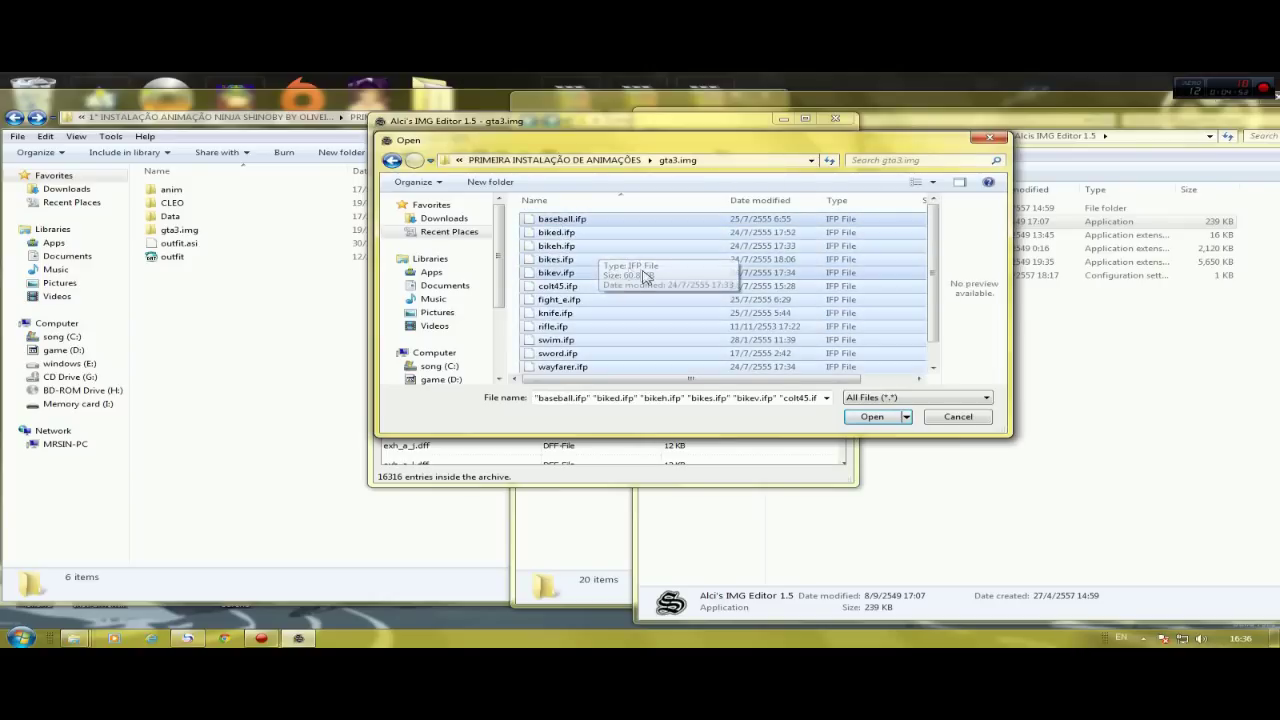
{"action": "left_click", "coordinate": [862, 417]}
{"action": "left_click", "coordinate": [433, 158]}
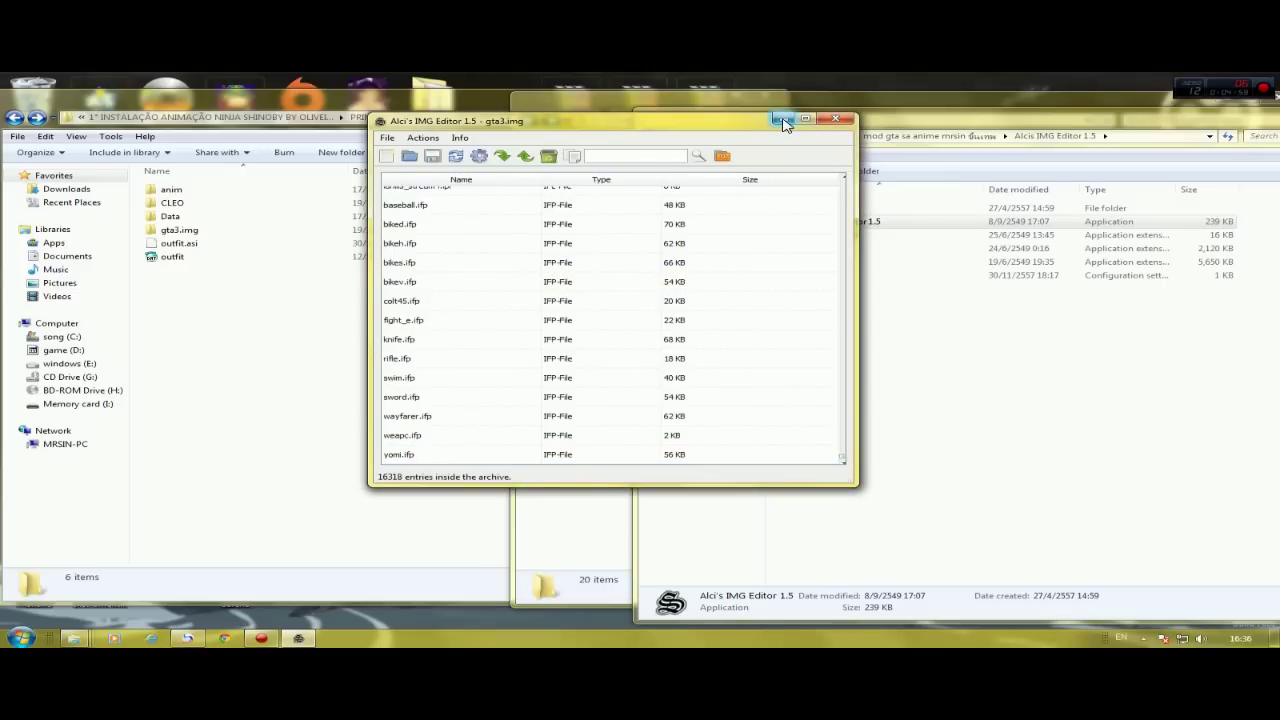
- Minimize Alci's IMG Editor and its folder window, and open the Cleo folder of the Keuken Chidori v2 mod
{"action": "left_click", "coordinate": [783, 120]}
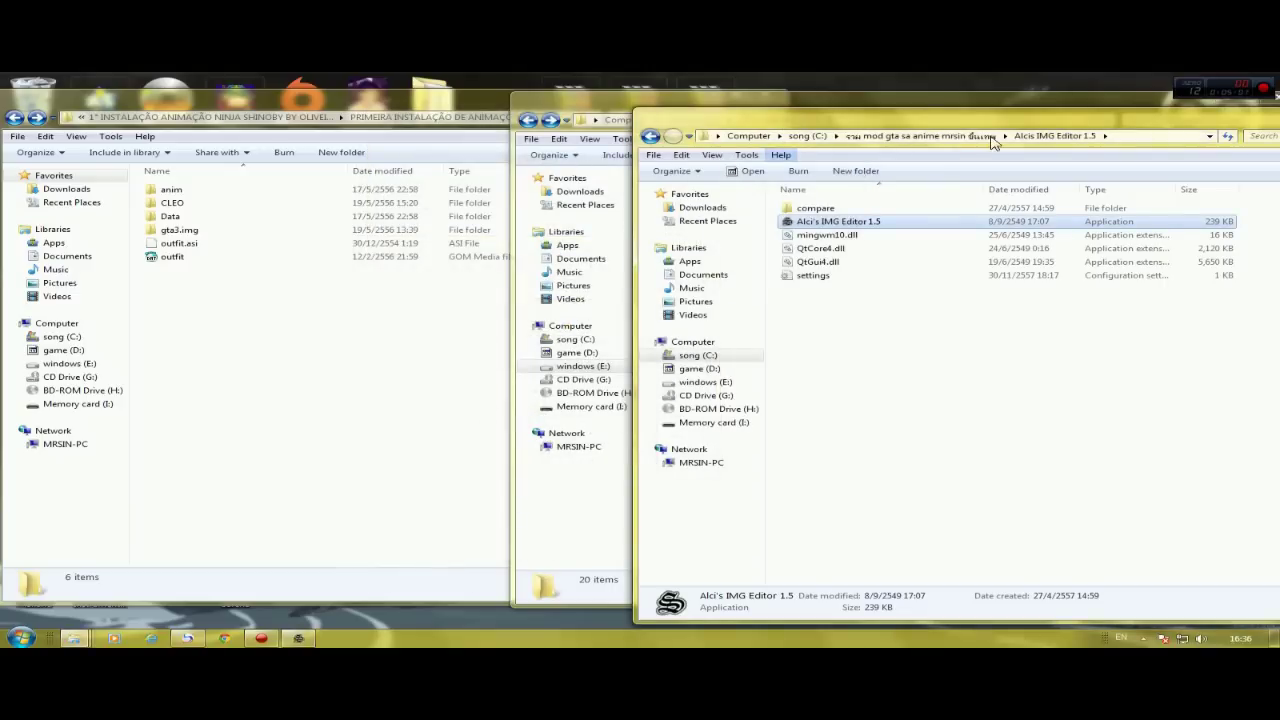
{"action": "left_click_drag", "start_coordinate": [1131, 114], "coordinate": [957, 122]}
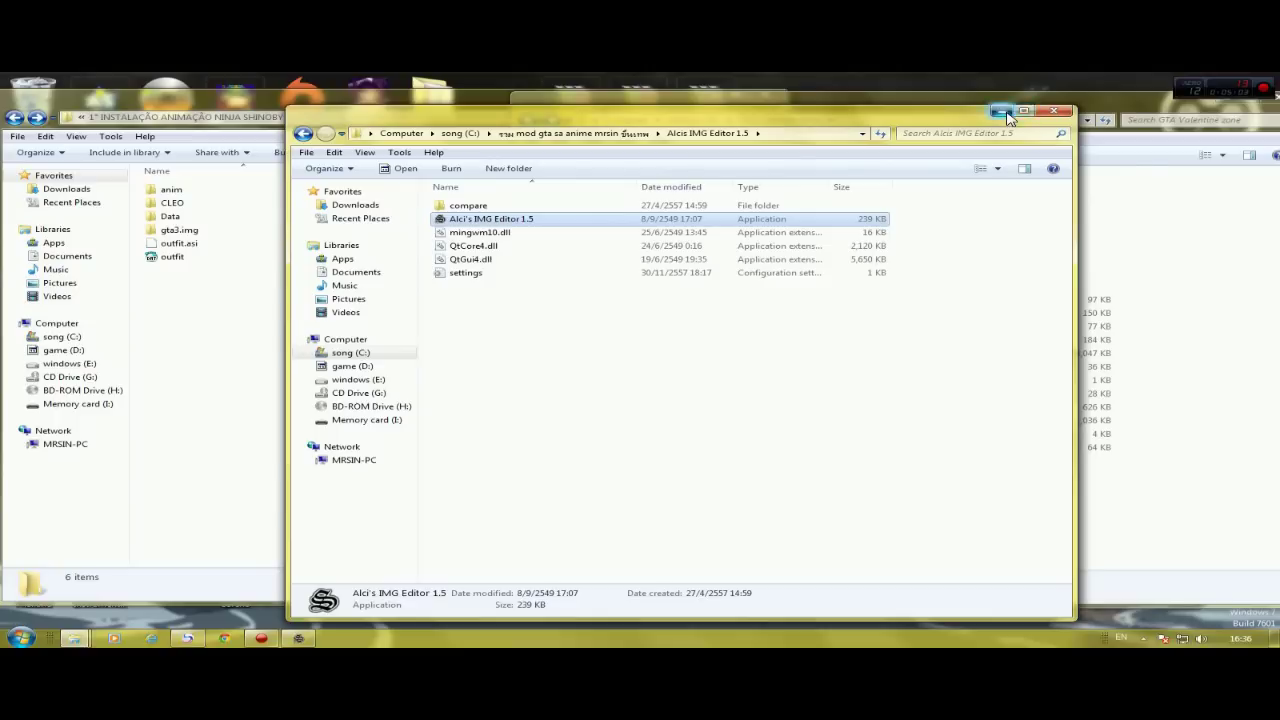
{"action": "left_click", "coordinate": [1002, 111]}
{"action": "left_click", "coordinate": [14, 118]}
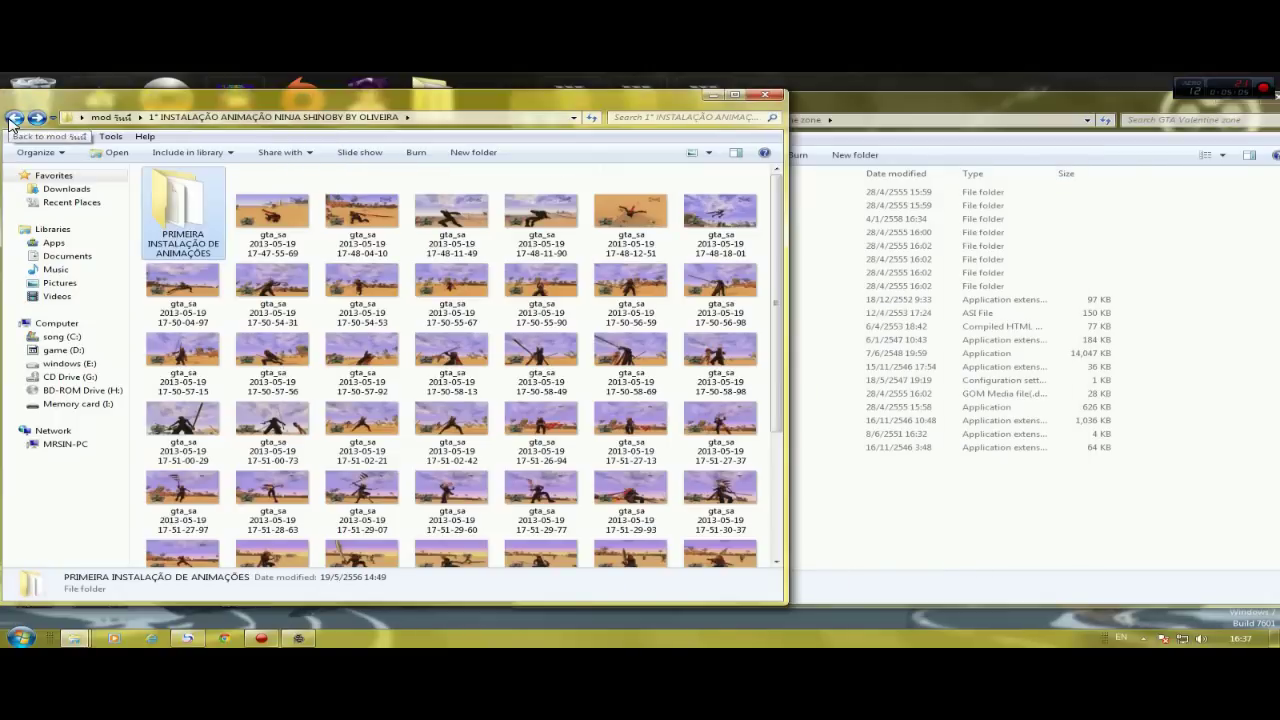
{"action": "left_click", "coordinate": [14, 118]}
{"action": "double_click", "coordinate": [181, 202]}
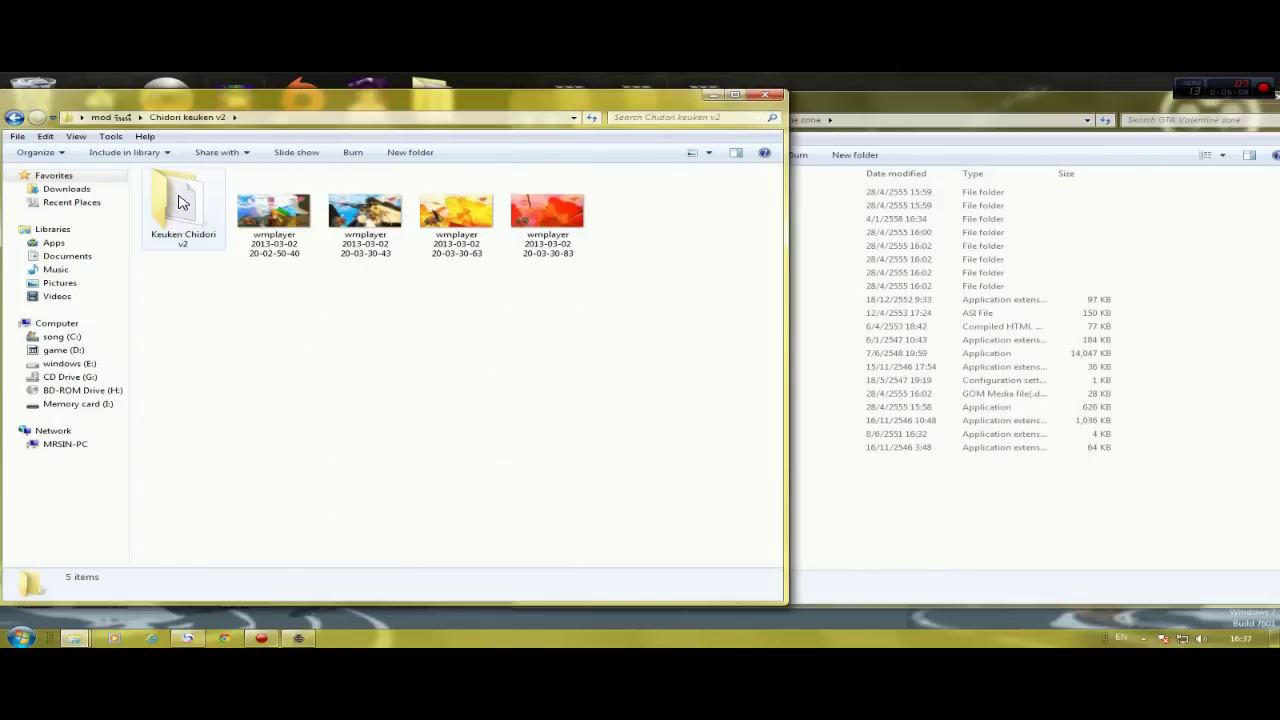
{"action": "double_click", "coordinate": [181, 202]}
{"action": "double_click", "coordinate": [192, 192]}
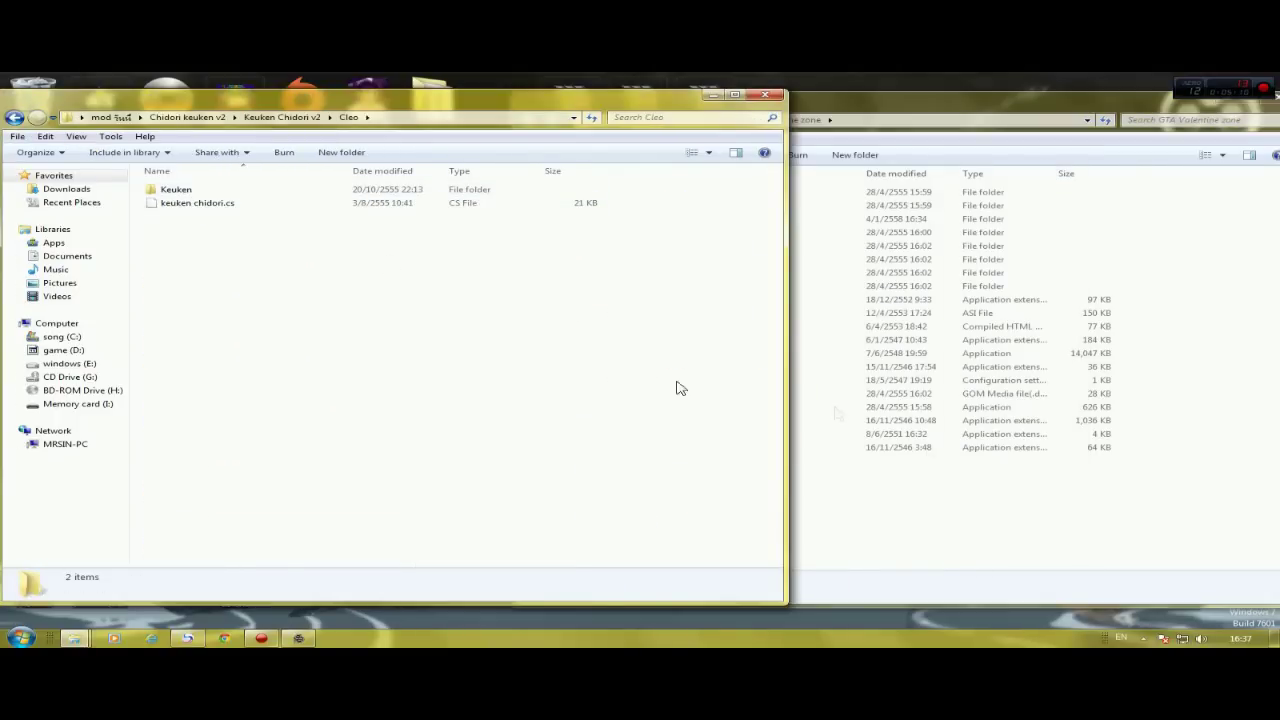
- Copy the Keuken folder and keuken chidori.cs into the game's CLEO folder, and return to GTA Valentine zone
{"action": "left_click", "coordinate": [958, 518]}
{"action": "double_click", "coordinate": [686, 218]}
{"action": "double_click", "coordinate": [185, 192]}
{"action": "left_click", "coordinate": [38, 122]}
{"action": "left_click_drag", "start_coordinate": [210, 240], "coordinate": [163, 182]}
{"action": "right_click", "coordinate": [163, 182]}
{"action": "left_click", "coordinate": [475, 428]}
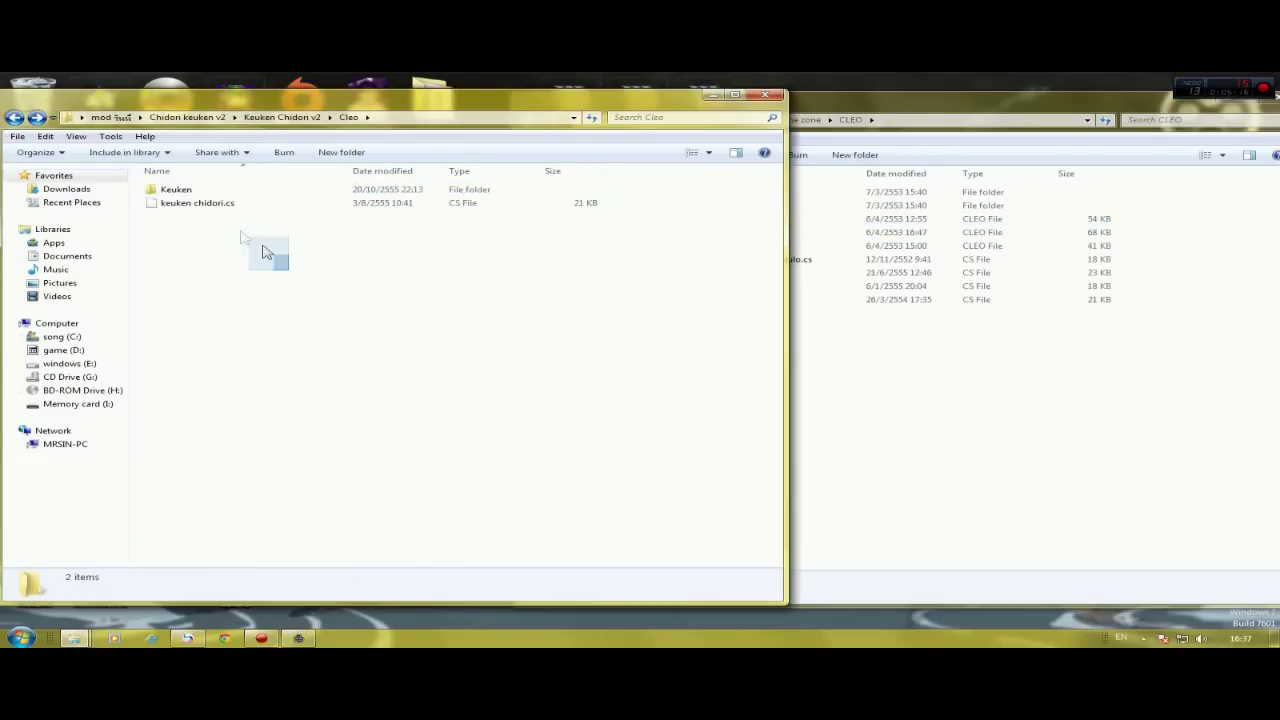
{"action": "left_click_drag", "start_coordinate": [290, 274], "coordinate": [172, 190]}
{"action": "right_click", "coordinate": [174, 190]}
{"action": "left_click", "coordinate": [226, 378]}
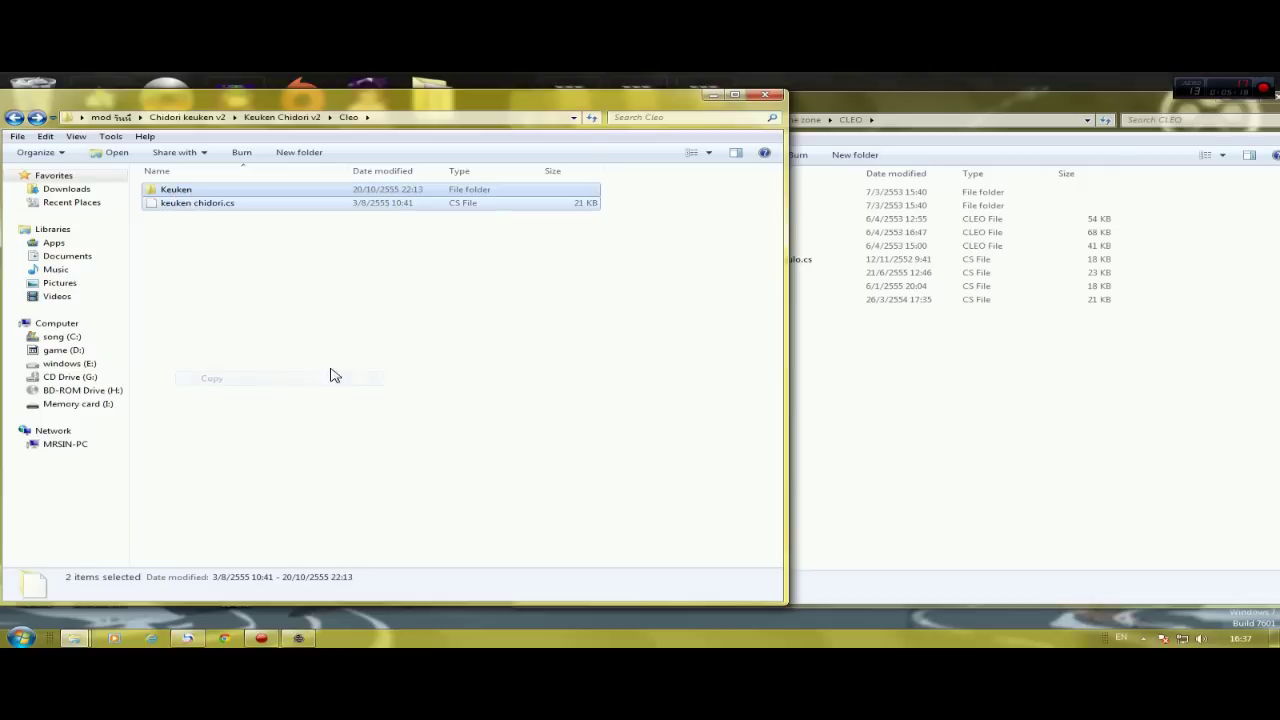
{"action": "left_click", "coordinate": [954, 409]}
{"action": "right_click", "coordinate": [736, 355]}
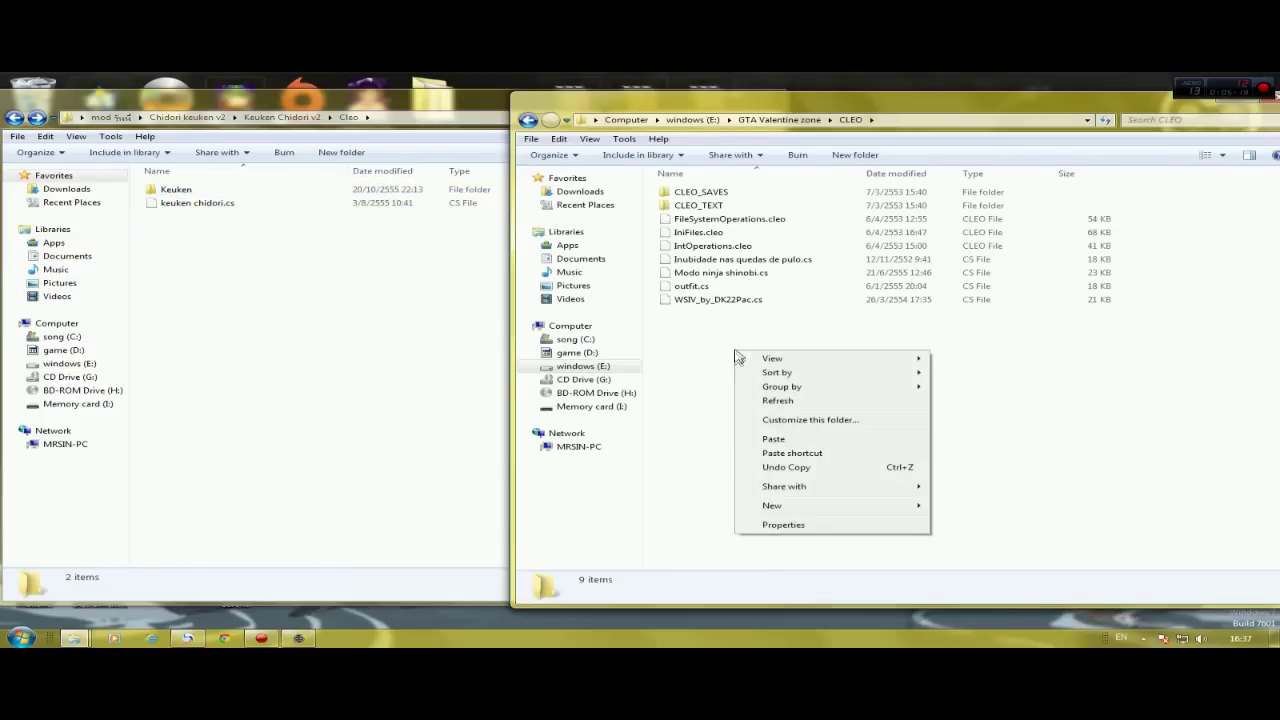
{"action": "left_click", "coordinate": [773, 440]}
{"action": "left_click", "coordinate": [527, 120]}
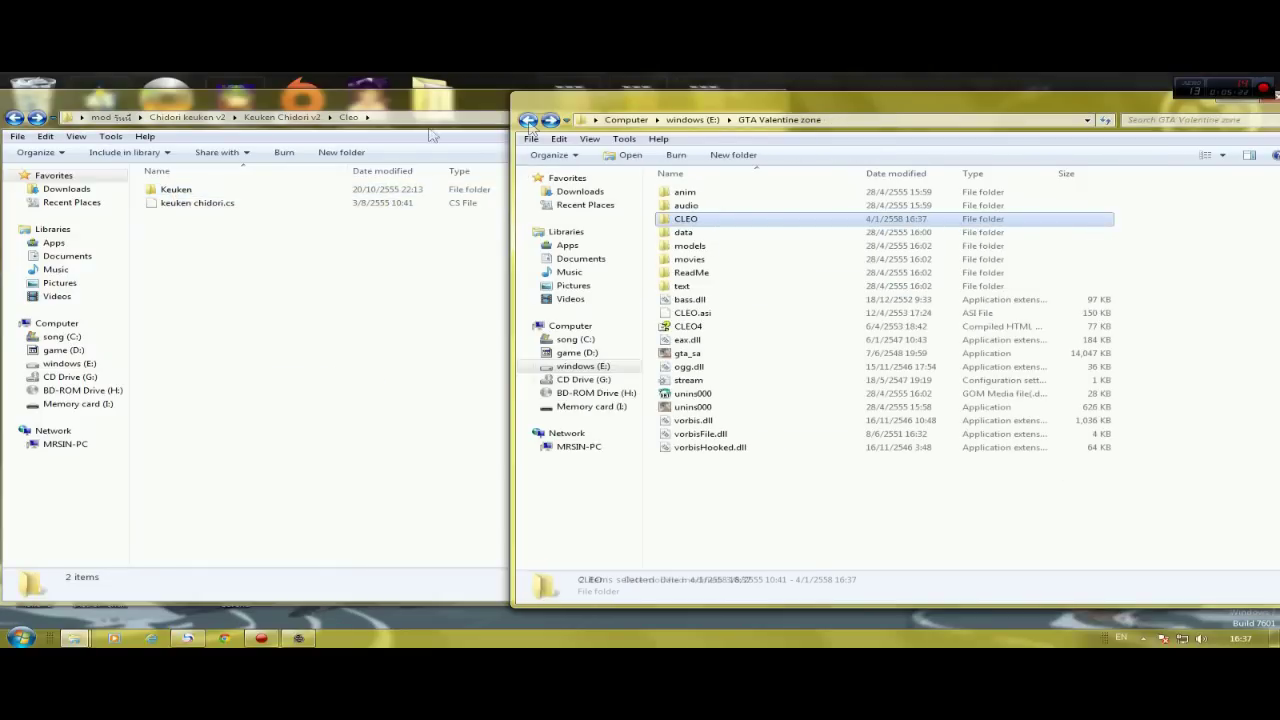
- Open the TXD folder inside the Keuken Chidori v2 mod's Models folder and the txd folder inside the game's models folder
{"action": "left_click", "coordinate": [14, 117]}
{"action": "double_click", "coordinate": [176, 203]}
{"action": "left_click", "coordinate": [894, 494]}
{"action": "left_click", "coordinate": [690, 247]}
{"action": "double_click", "coordinate": [690, 247]}
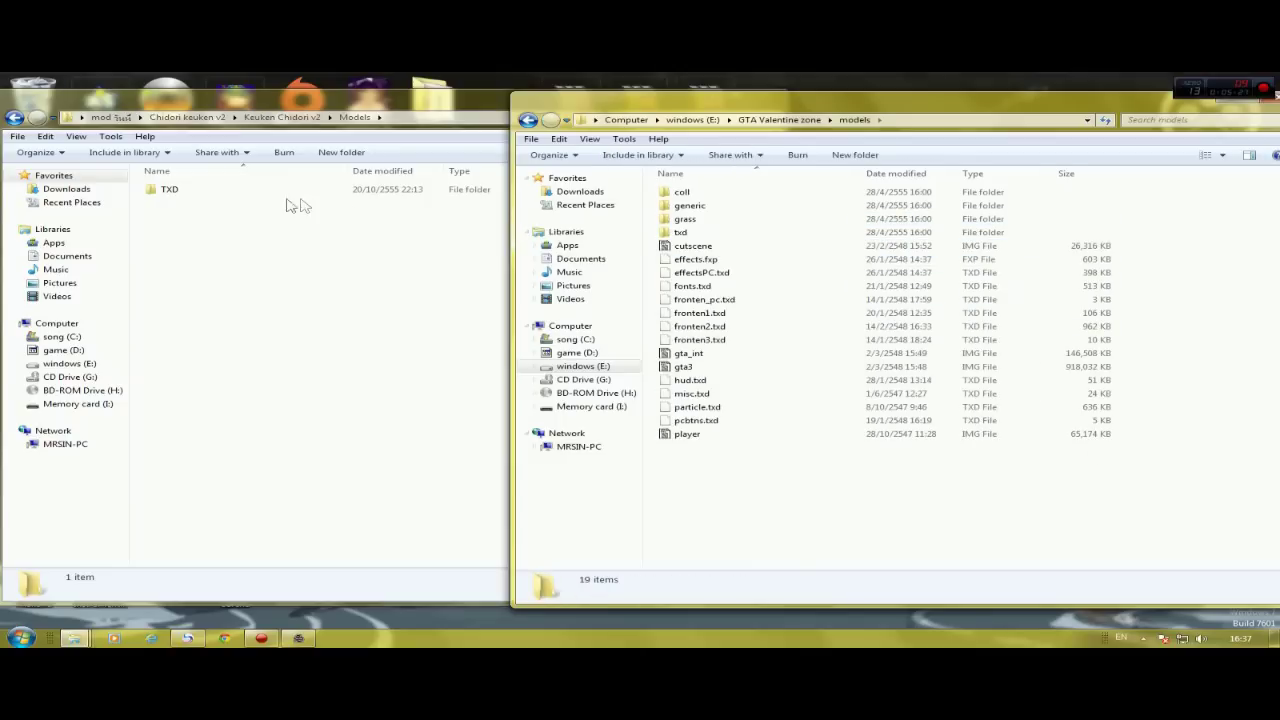
{"action": "left_click", "coordinate": [177, 194]}
{"action": "double_click", "coordinate": [177, 194]}
{"action": "left_click", "coordinate": [820, 445]}
{"action": "double_click", "coordinate": [681, 232]}
- Copy tenshi.txd from the mod's TXD folder into the game's models\txd folder
{"action": "right_click", "coordinate": [194, 196]}
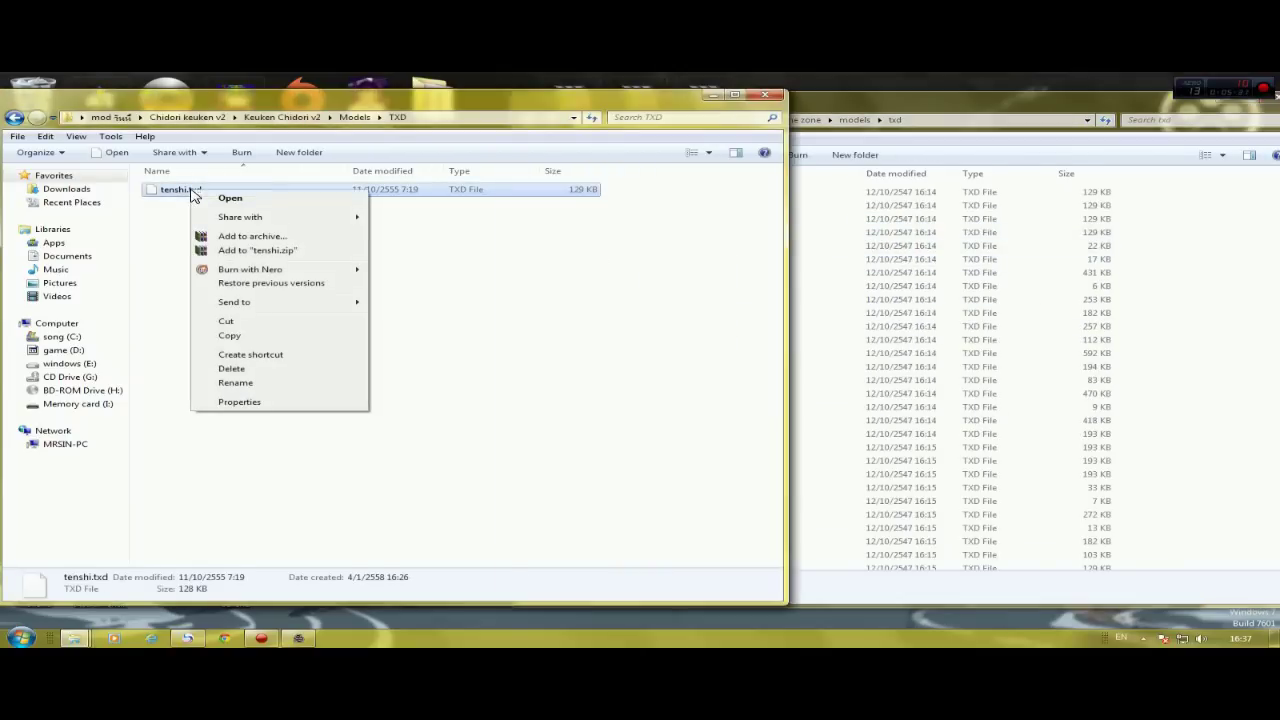
{"action": "left_click", "coordinate": [230, 339]}
{"action": "left_click", "coordinate": [1162, 343]}
{"action": "right_click", "coordinate": [1160, 340]}
{"action": "left_click", "coordinate": [1123, 428]}
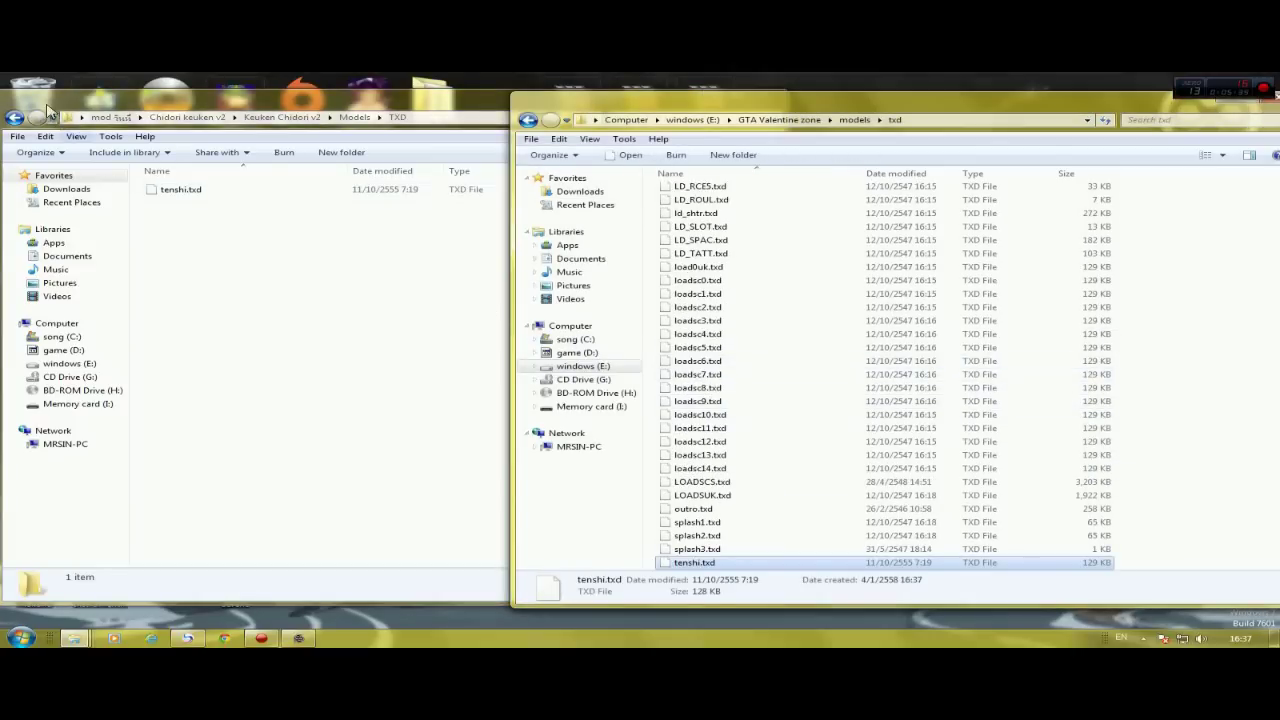
- Open CHIDORI NAGASHI MOD BY XSHAWN7 inside CHIDORI NAGASHI RAIN, and the CLEO folder of GTA Valentine zone
{"action": "left_click", "coordinate": [14, 117]}
{"action": "left_click", "coordinate": [14, 117]}
{"action": "left_click", "coordinate": [14, 117]}
{"action": "double_click", "coordinate": [224, 218]}
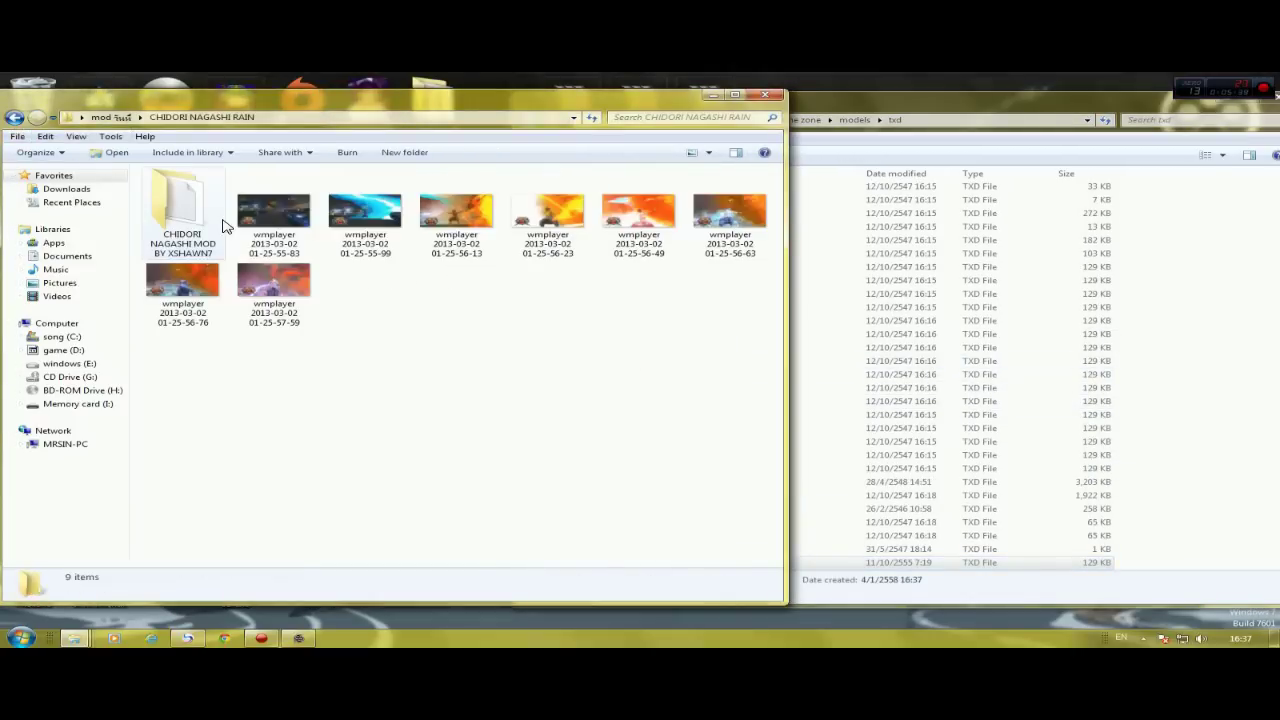
{"action": "double_click", "coordinate": [222, 223]}
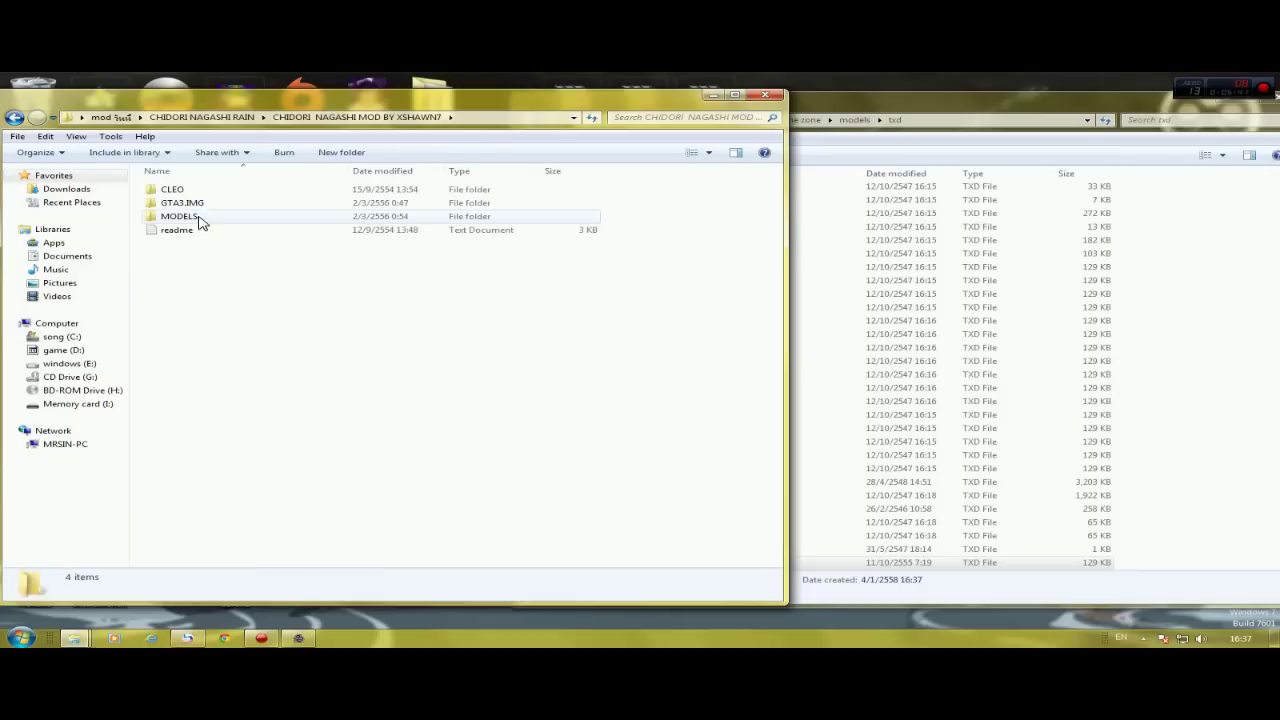
{"action": "left_click", "coordinate": [868, 108]}
{"action": "left_click", "coordinate": [530, 121]}
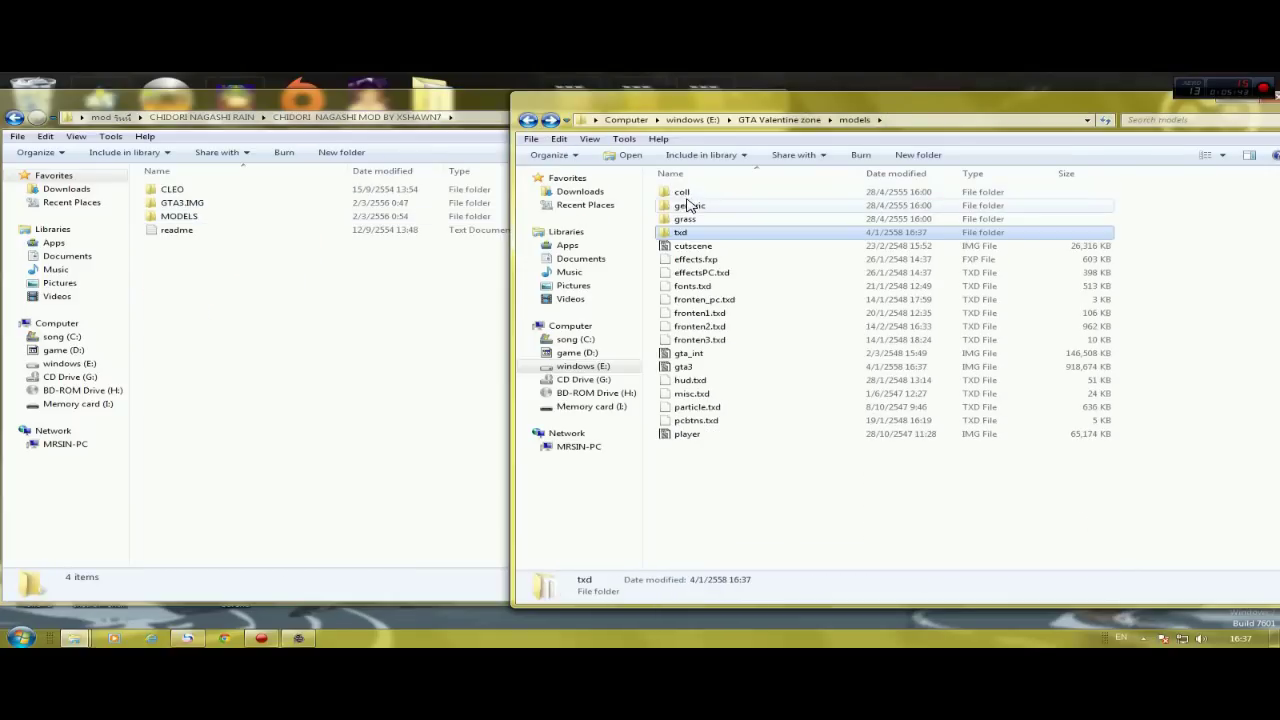
{"action": "left_click", "coordinate": [530, 121]}
{"action": "double_click", "coordinate": [700, 246]}
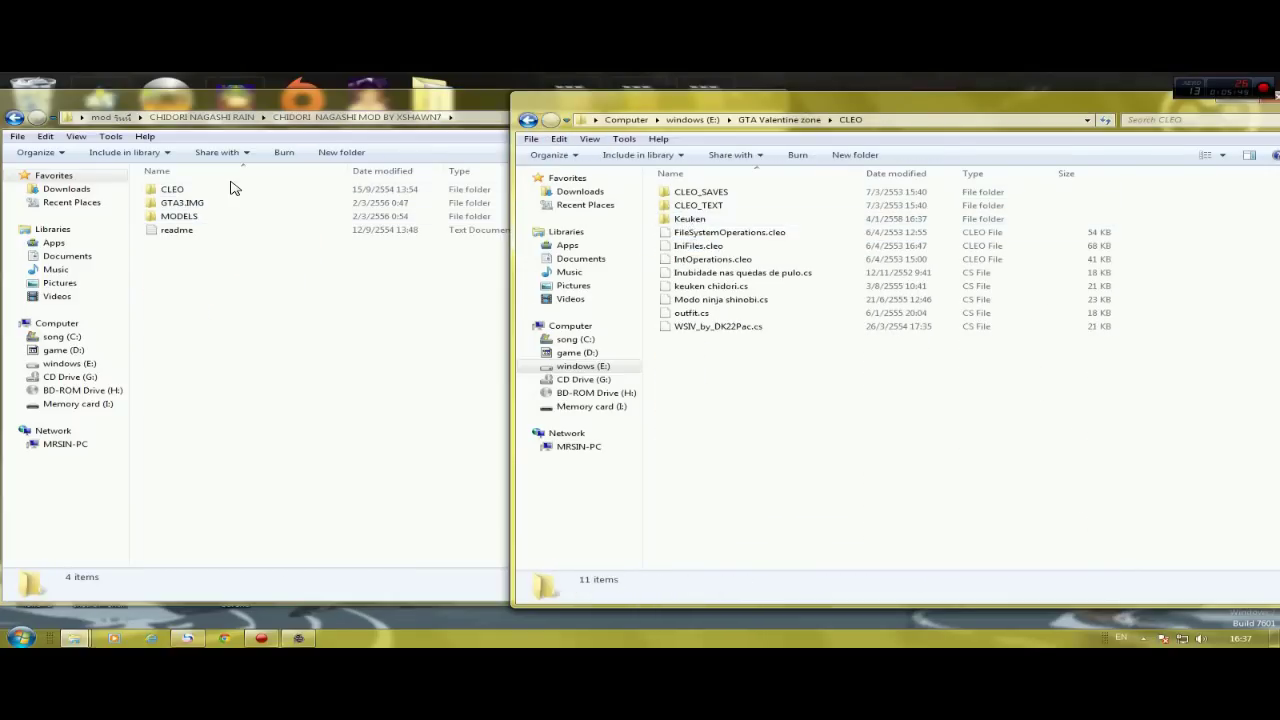
- Open the Chidori Nagashi mod's CLEO folder, look inside NARUTO_SOUND, and return to CLEO
{"action": "left_click", "coordinate": [231, 189]}
{"action": "double_click", "coordinate": [230, 191]}
{"action": "left_click_drag", "start_coordinate": [223, 240], "coordinate": [200, 195]}
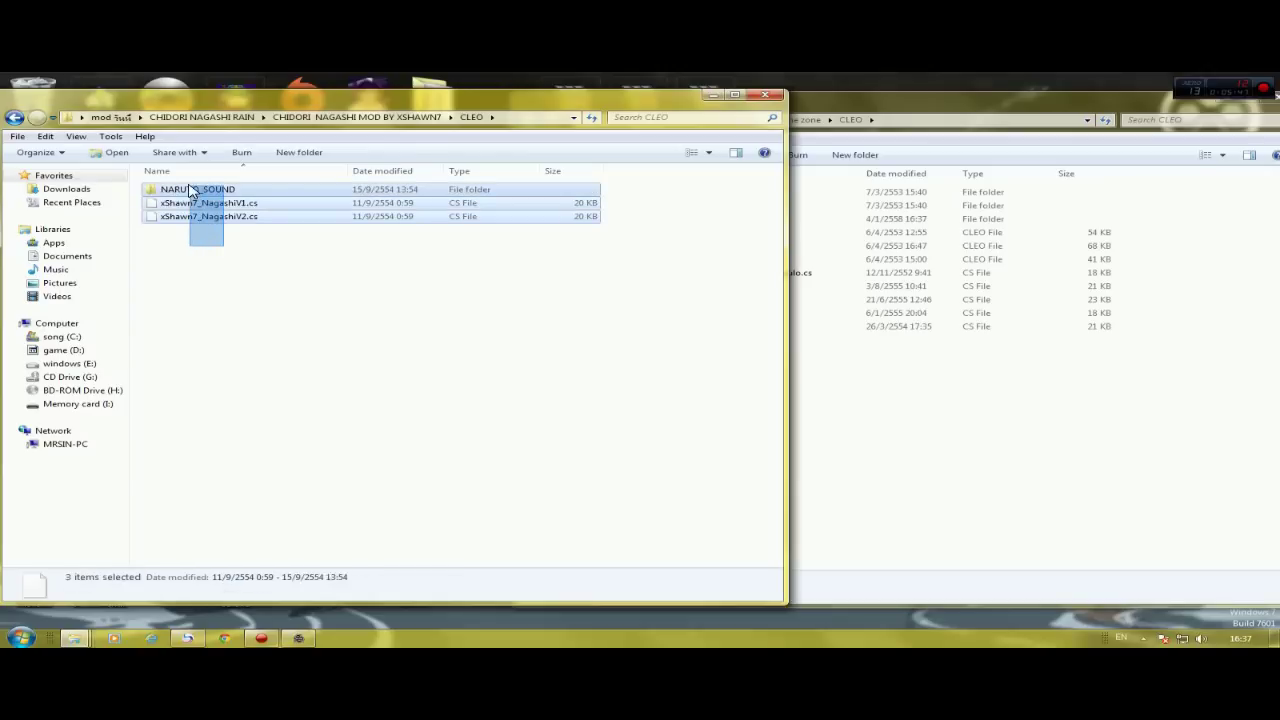
{"action": "left_click", "coordinate": [197, 190]}
{"action": "double_click", "coordinate": [197, 190]}
{"action": "key", "text": "BackSpace"}
{"action": "left_click_drag", "start_coordinate": [272, 265], "coordinate": [196, 192]}
{"action": "right_click", "coordinate": [196, 192]}
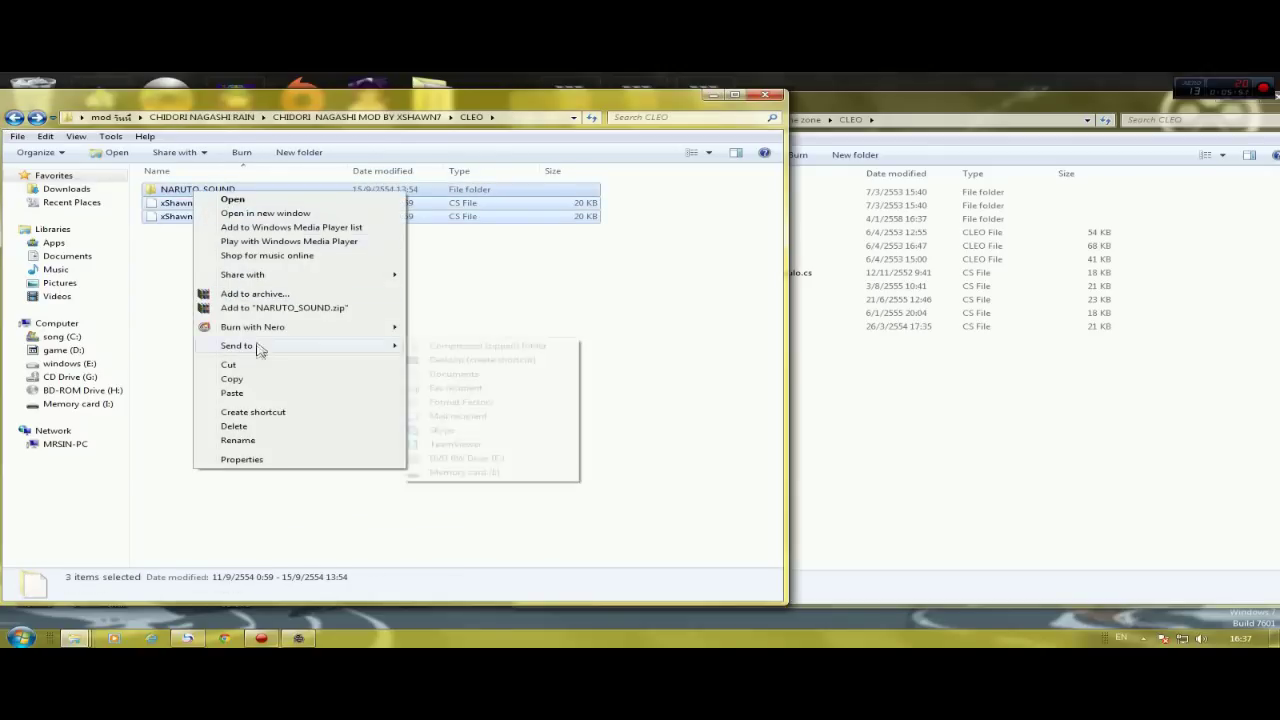
{"action": "left_click", "coordinate": [258, 381]}
{"action": "left_click", "coordinate": [900, 397]}
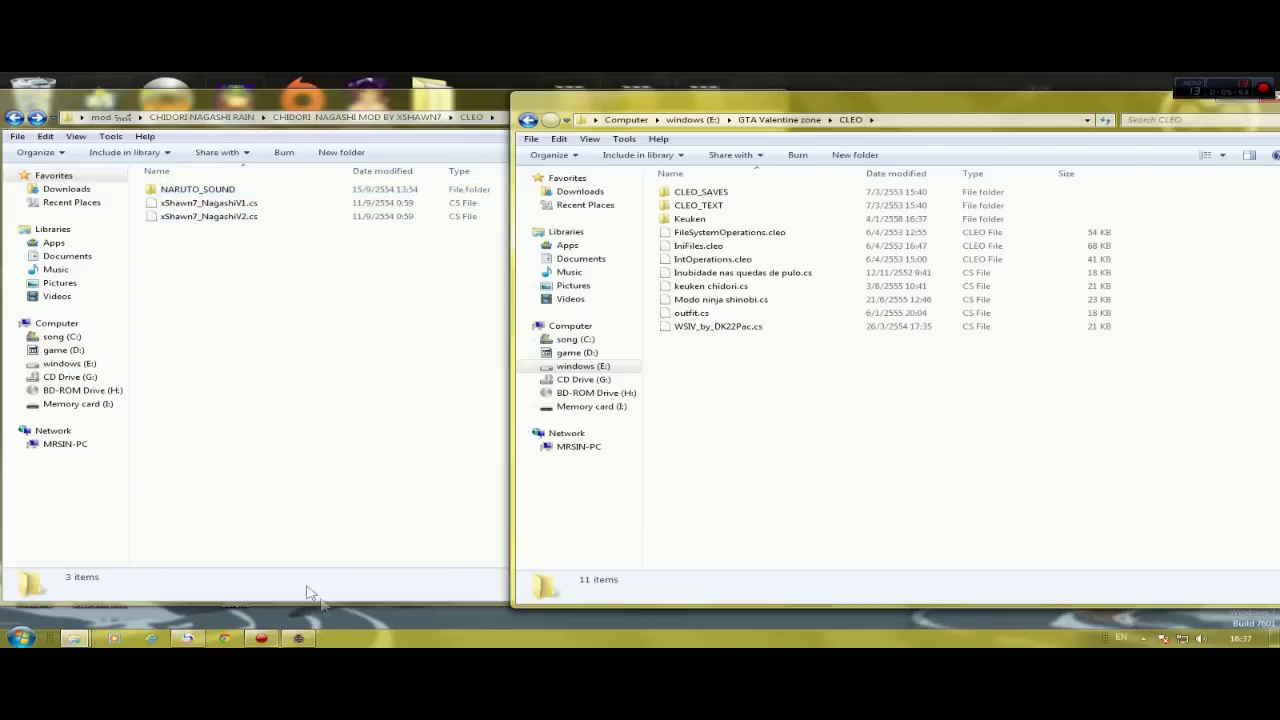
{"action": "left_click", "coordinate": [261, 638]}
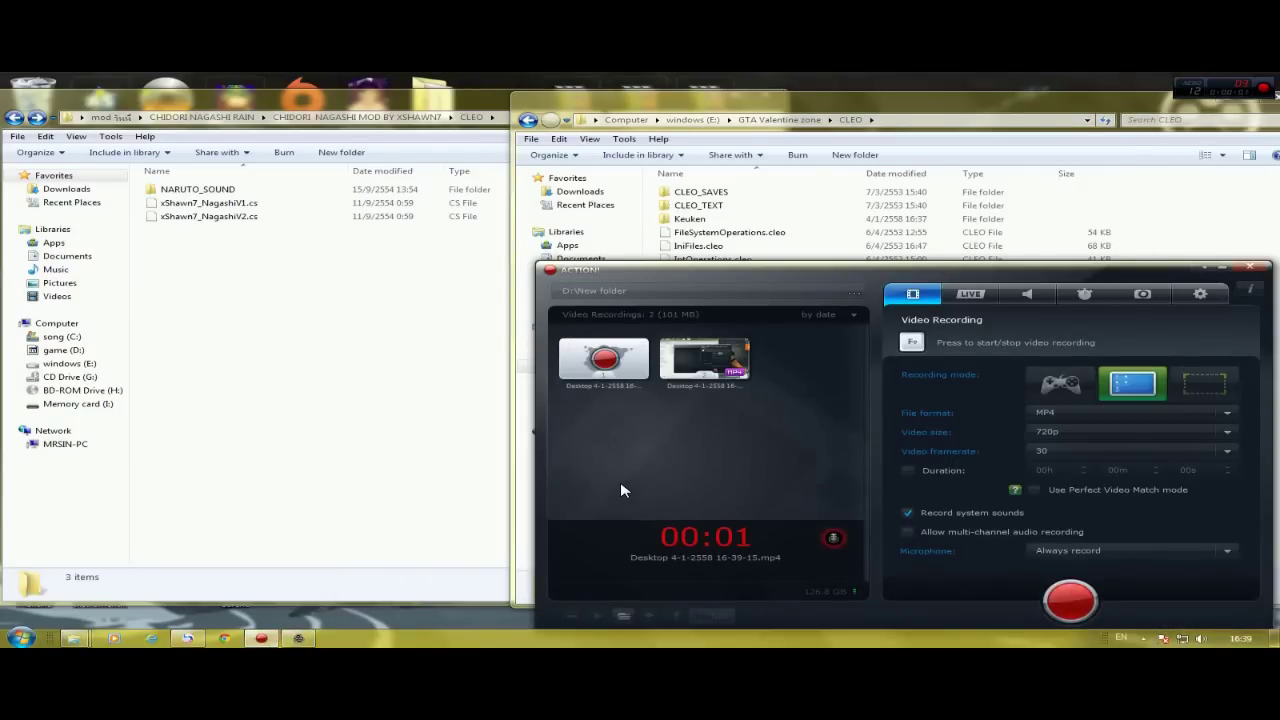
- Copy NARUTO_SOUND, xShawn7_NagashiV1.cs and xShawn7_NagashiV2.cs into the game's CLEO folder, and return to GTA Valentine zone
{"action": "left_click", "coordinate": [366, 326]}
{"action": "left_click_drag", "start_coordinate": [366, 326], "coordinate": [145, 180]}
{"action": "right_click", "coordinate": [216, 186]}
{"action": "left_click", "coordinate": [257, 375]}
{"action": "left_click", "coordinate": [369, 380]}
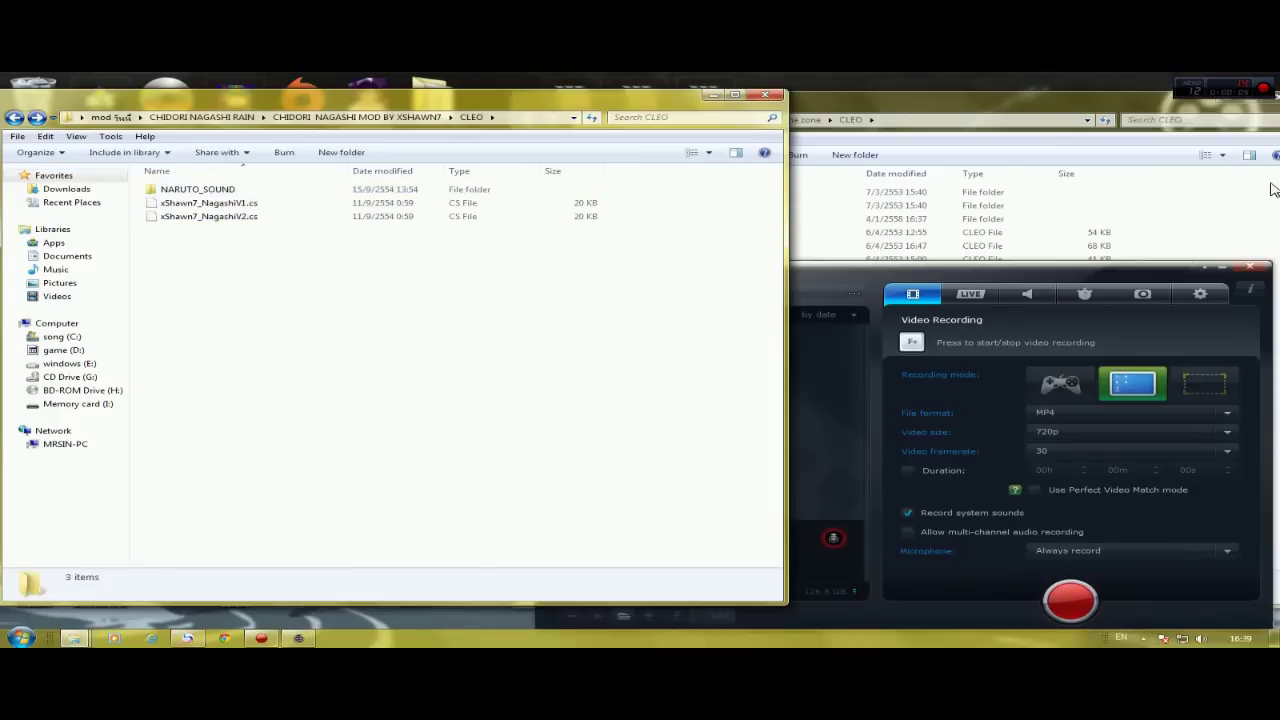
{"action": "left_click", "coordinate": [1010, 240]}
{"action": "right_click", "coordinate": [798, 406]}
{"action": "left_click", "coordinate": [833, 491]}
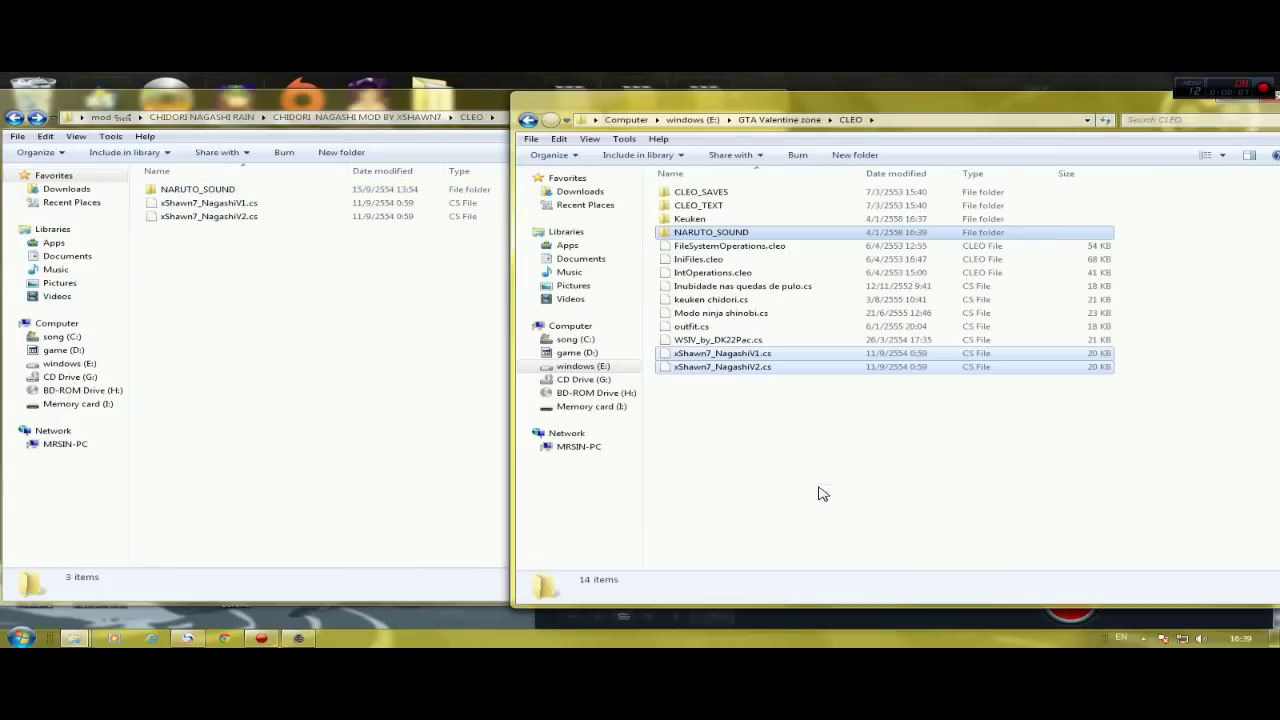
{"action": "left_click", "coordinate": [768, 458]}
{"action": "key", "text": "BackSpace"}
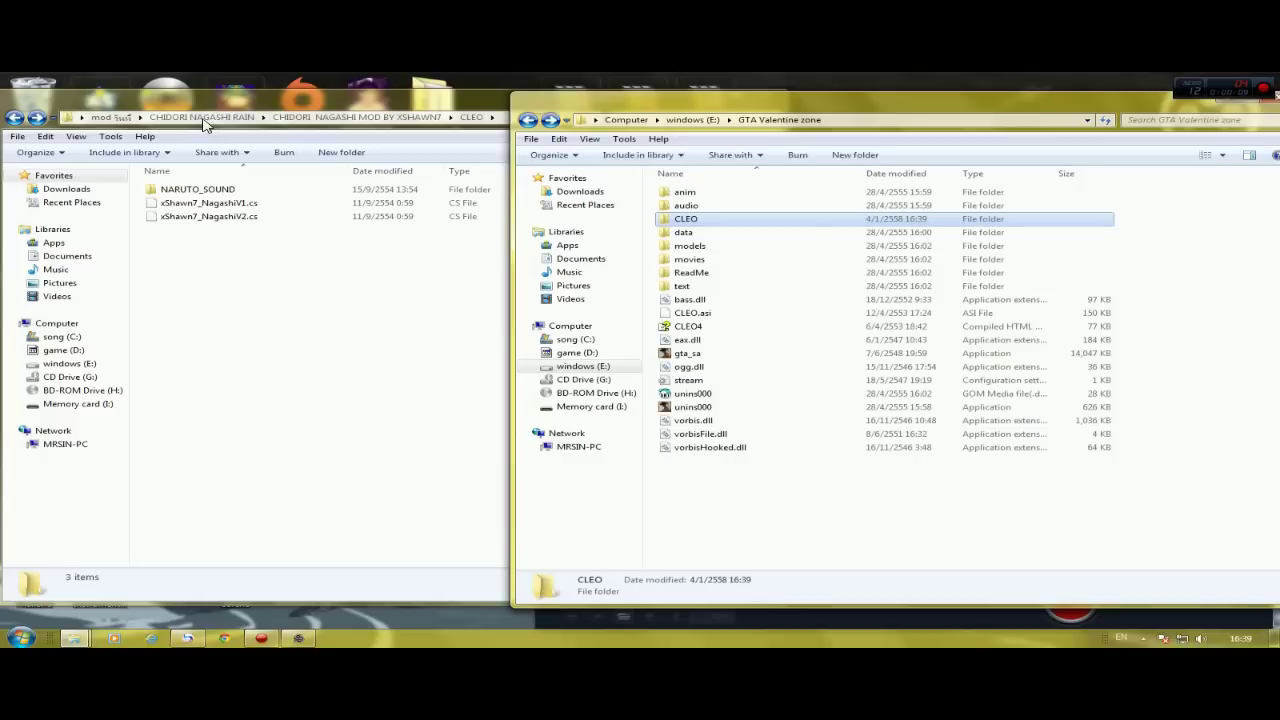
- Go back to the Chidori Nagashi mod's main folder and open its GTA3.IMG folder
{"action": "left_click", "coordinate": [158, 226]}
{"action": "key", "text": "BackSpace"}
{"action": "double_click", "coordinate": [218, 203]}
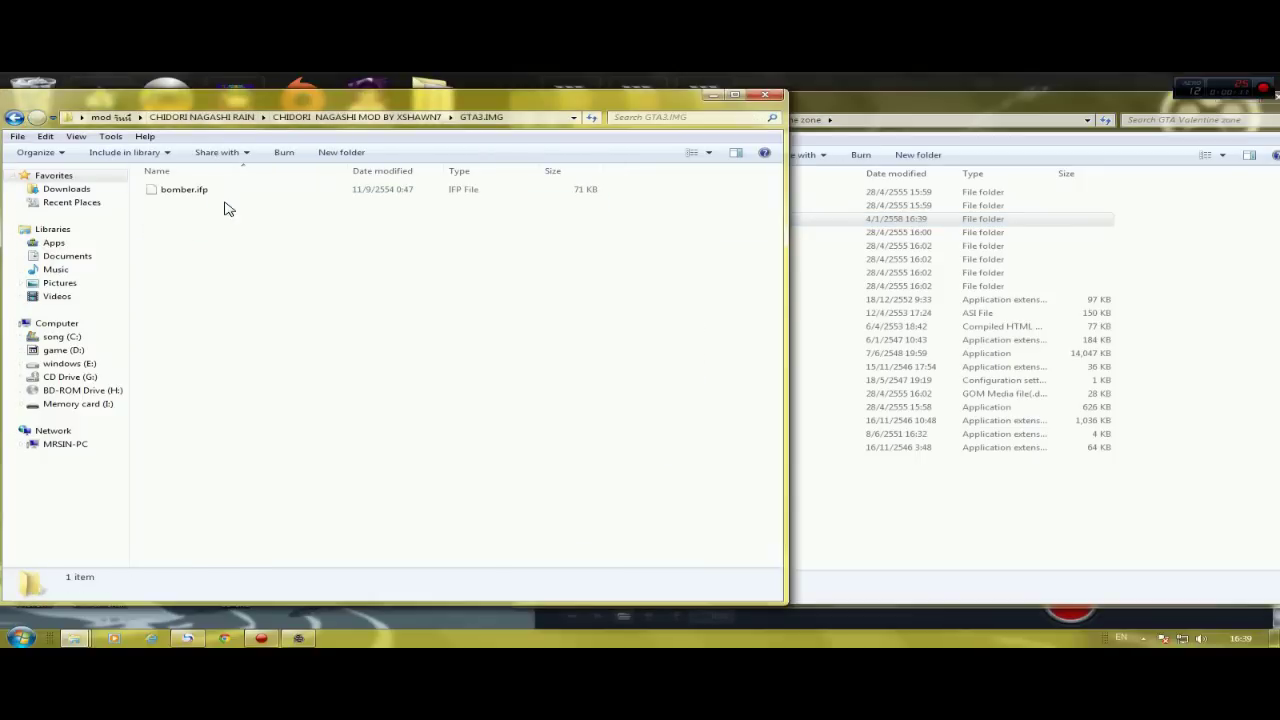
- Open gta3.img from GTA Valentine zone in Alci's IMG Editor 1.5
{"action": "left_click", "coordinate": [966, 509]}
{"action": "mouse_move", "coordinate": [70, 632]}
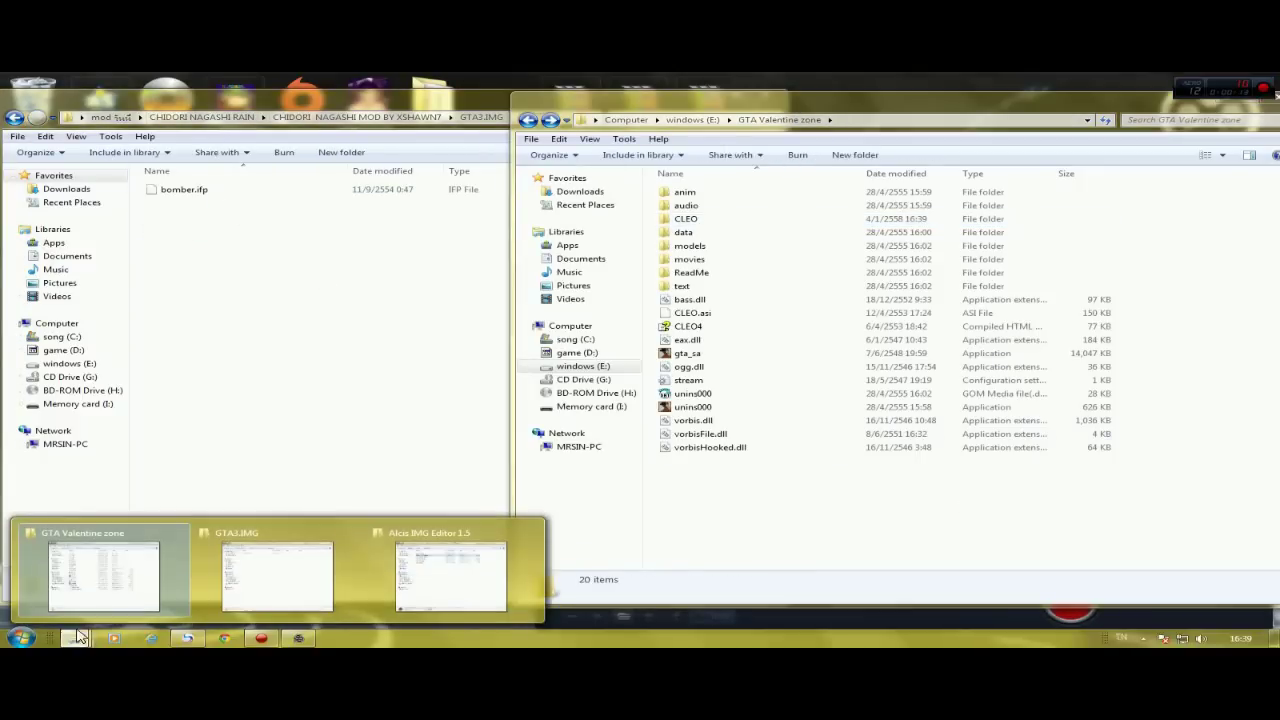
{"action": "left_click", "coordinate": [391, 586]}
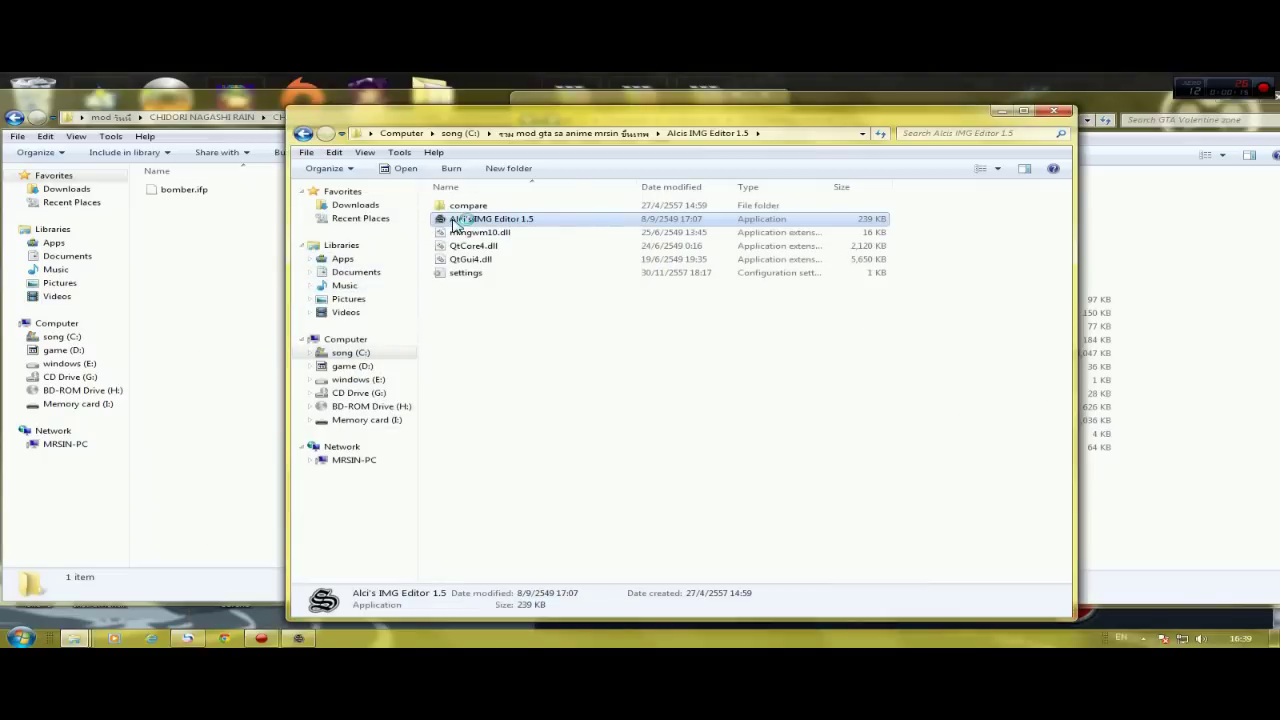
{"action": "left_click", "coordinate": [548, 145]}
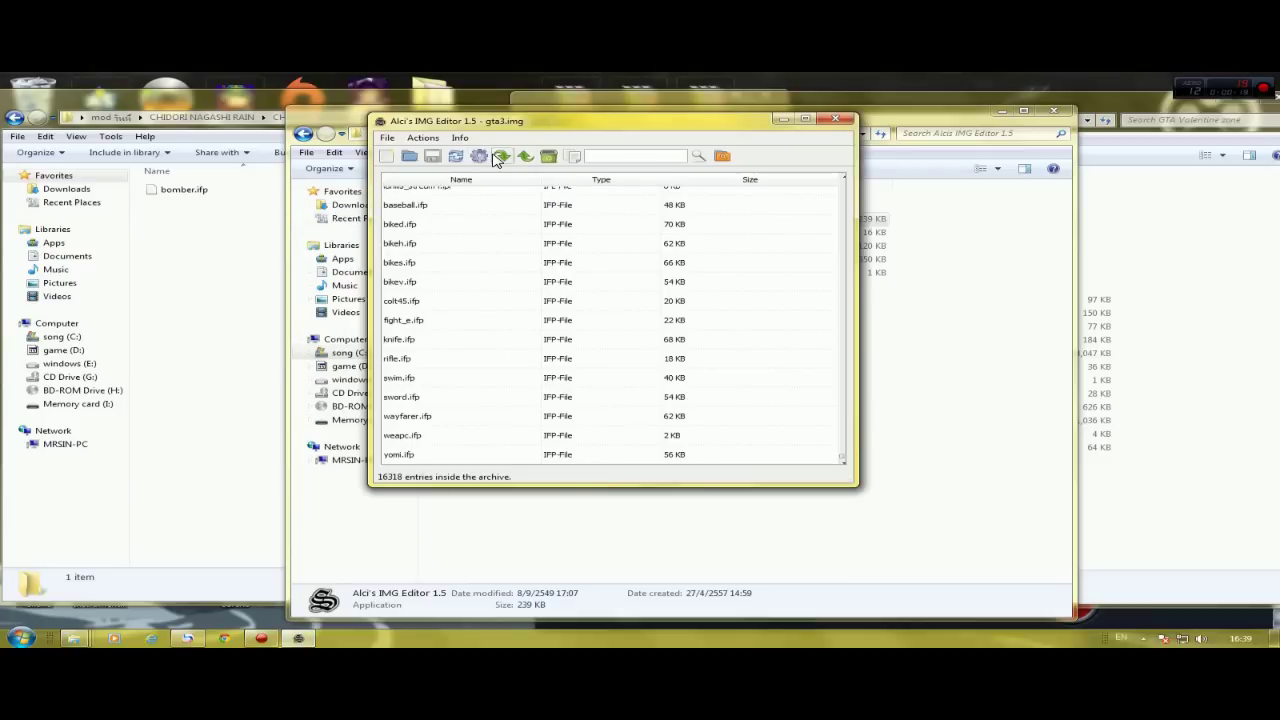
- Import bomber.ifp from the Chidori Nagashi mod's GTA3.IMG folder into gta3.img, minimise the editor and close its program folder
{"action": "left_click", "coordinate": [499, 157]}
{"action": "left_click", "coordinate": [585, 162]}
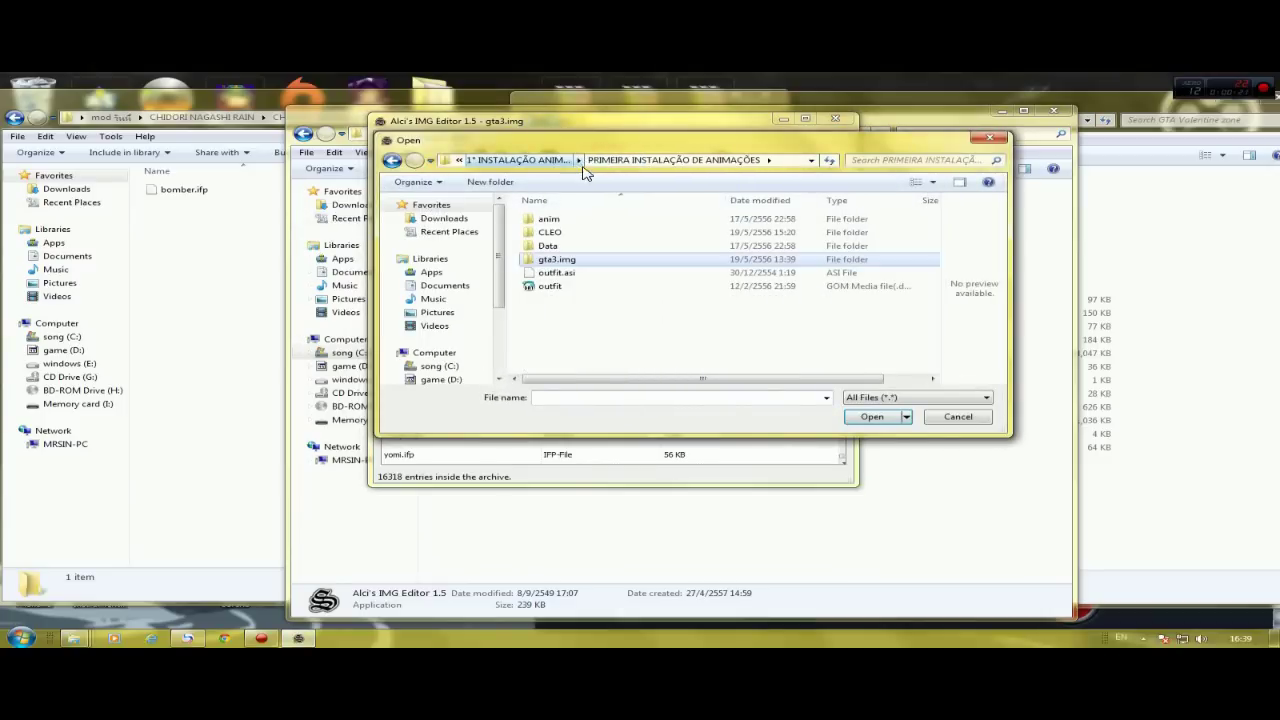
{"action": "left_click", "coordinate": [482, 161]}
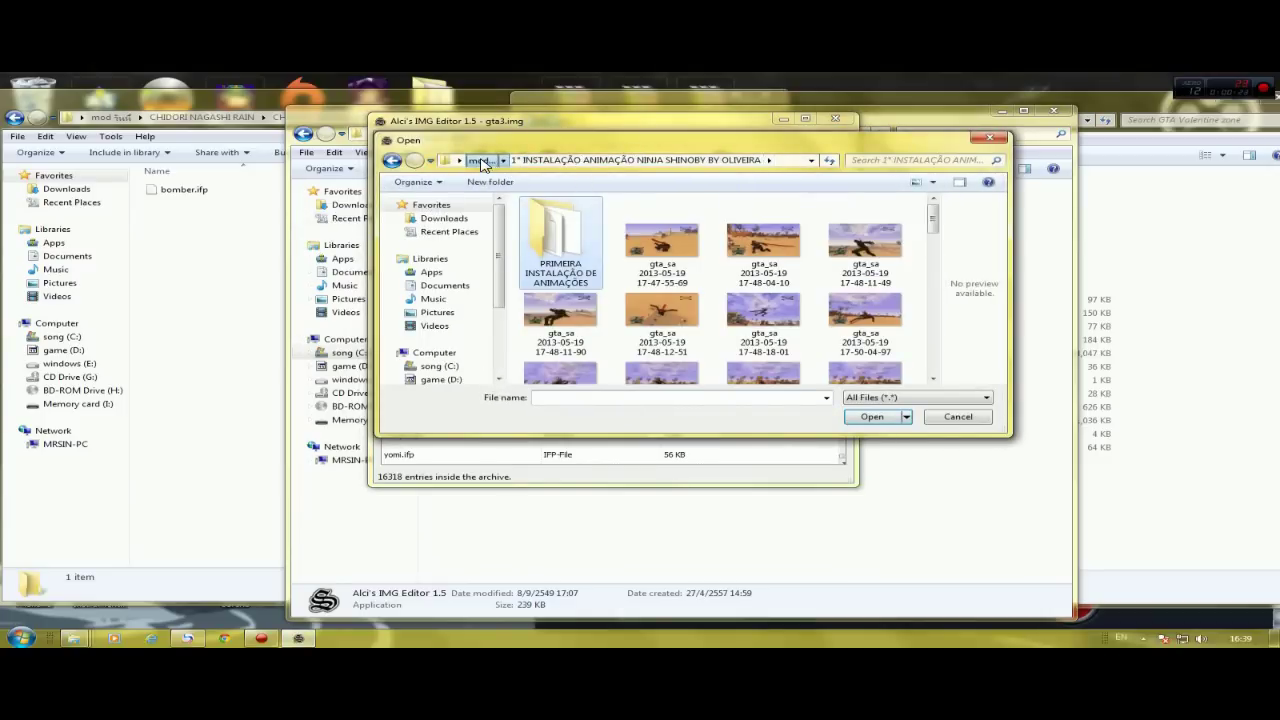
{"action": "left_click", "coordinate": [481, 161]}
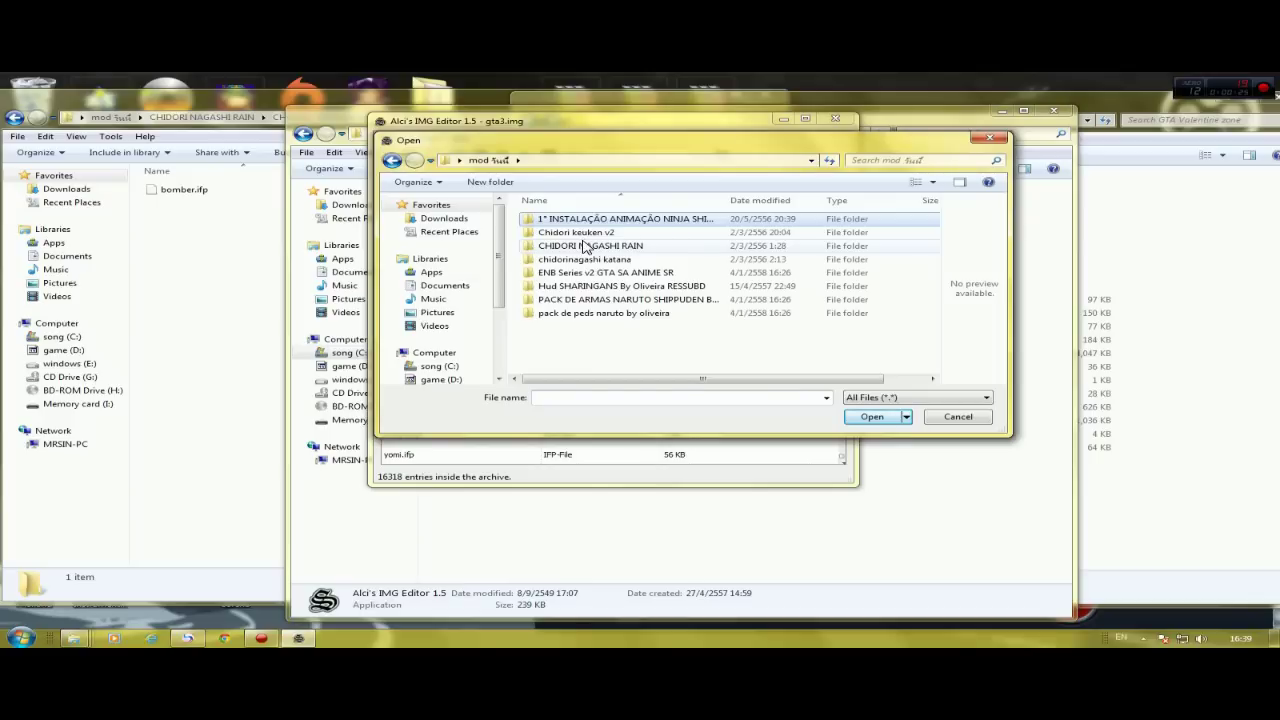
{"action": "double_click", "coordinate": [585, 247]}
{"action": "double_click", "coordinate": [570, 242]}
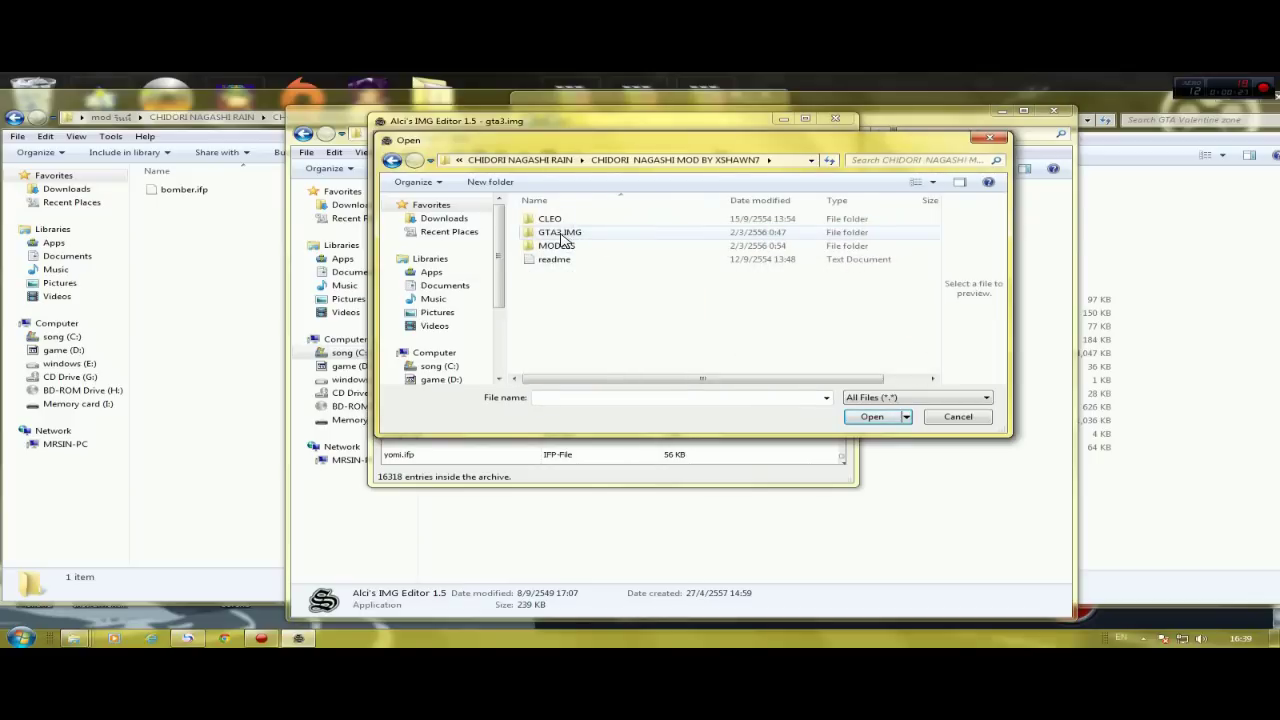
{"action": "double_click", "coordinate": [562, 234]}
{"action": "left_click", "coordinate": [546, 218]}
{"action": "left_click", "coordinate": [868, 416]}
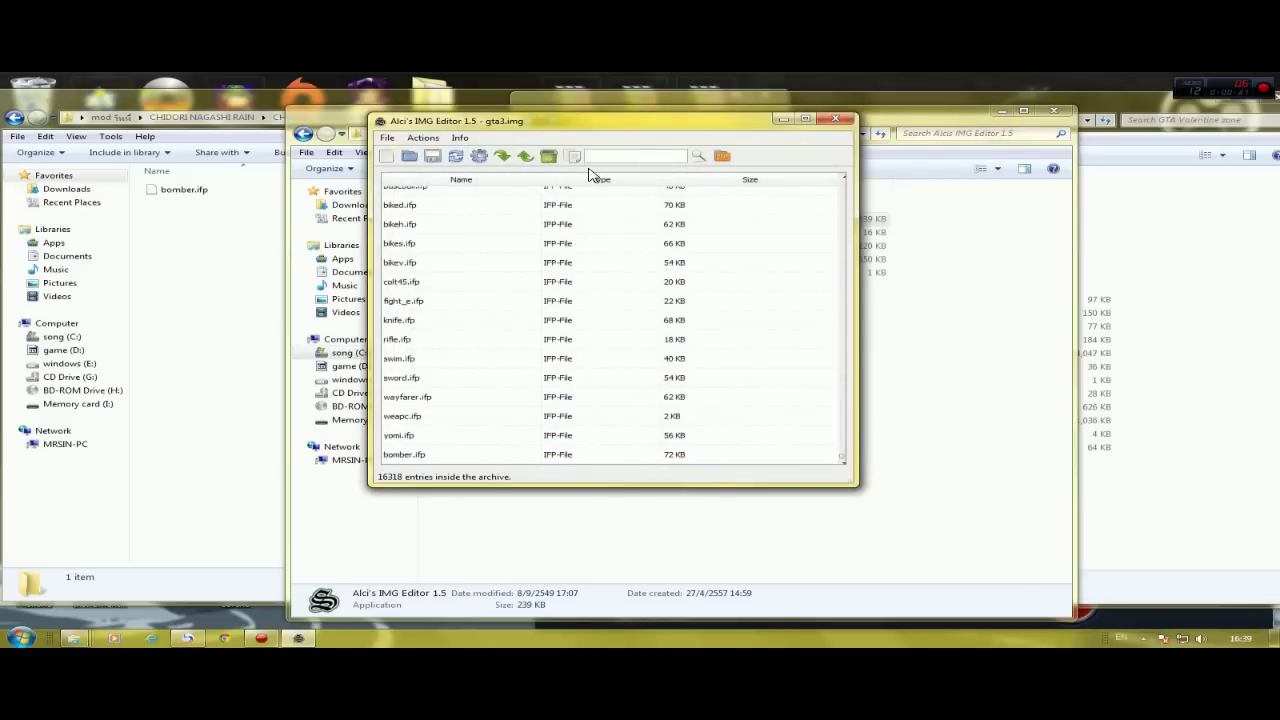
{"action": "left_click", "coordinate": [785, 120]}
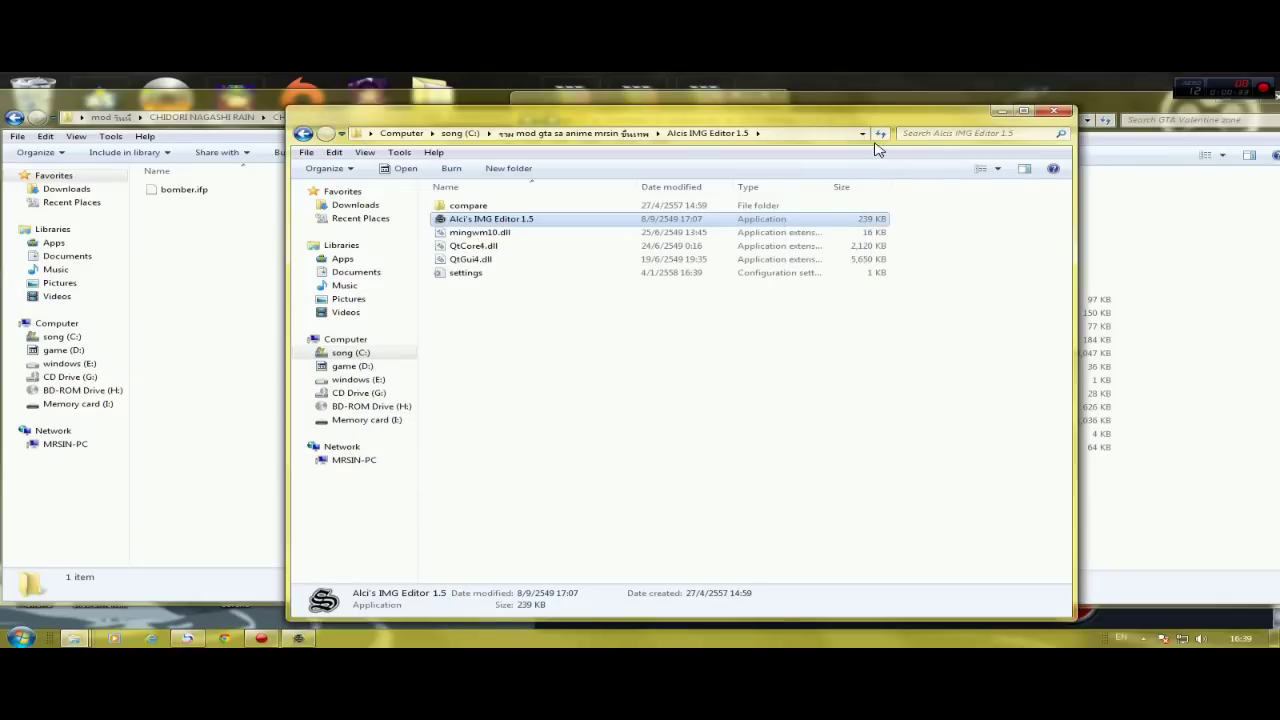
{"action": "left_click", "coordinate": [1053, 111]}
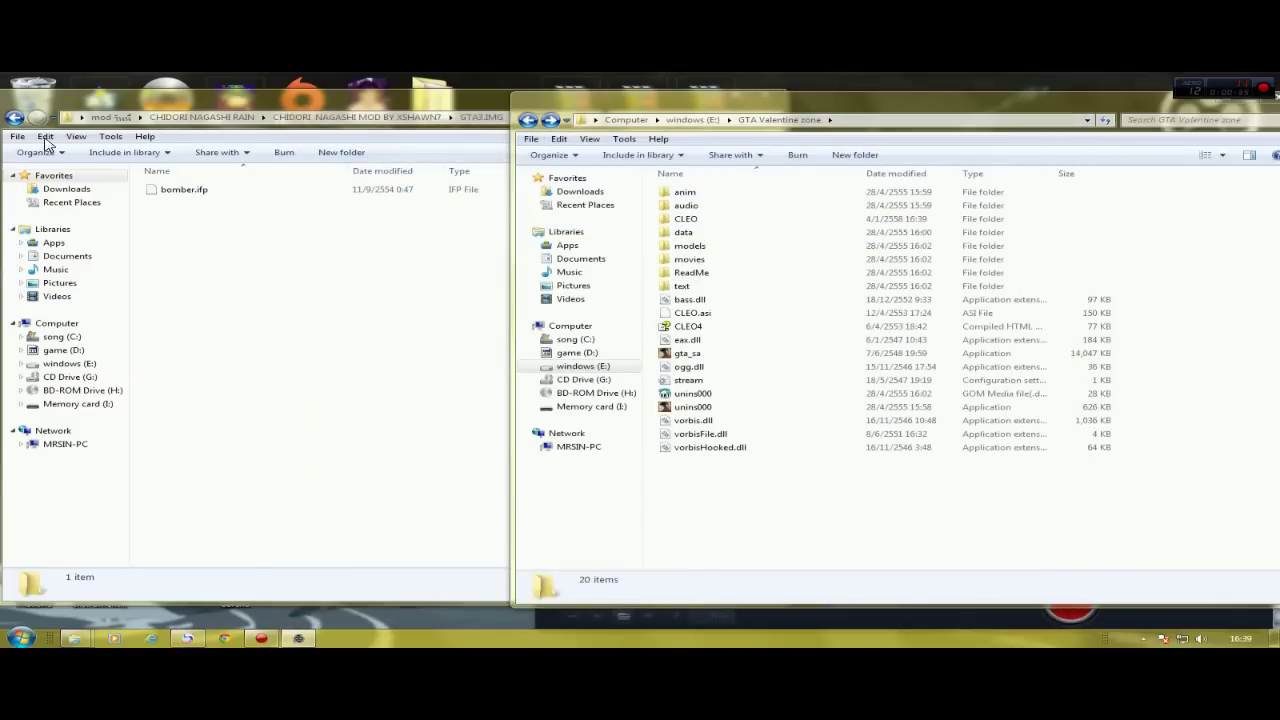
- Return to the main mod folder and open adicione ao gta3.img inside the chidorinagashi katana mod
{"action": "left_click", "coordinate": [14, 119]}
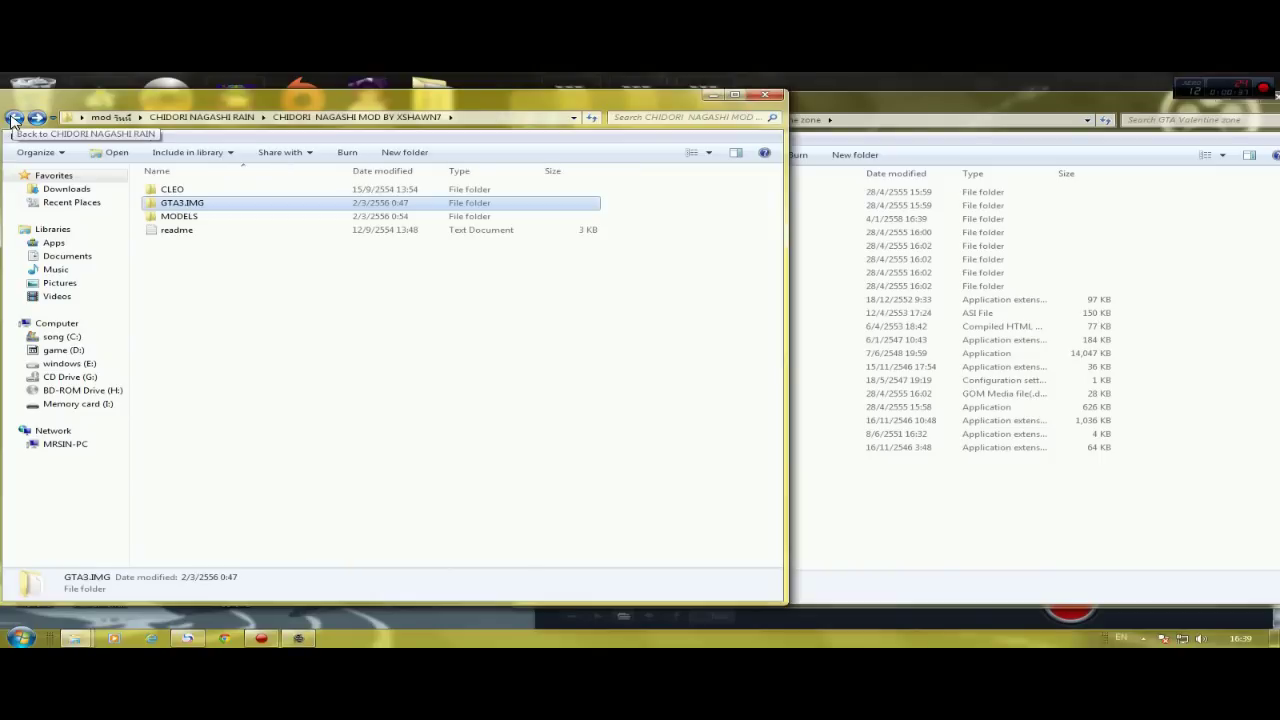
{"action": "left_click", "coordinate": [14, 119]}
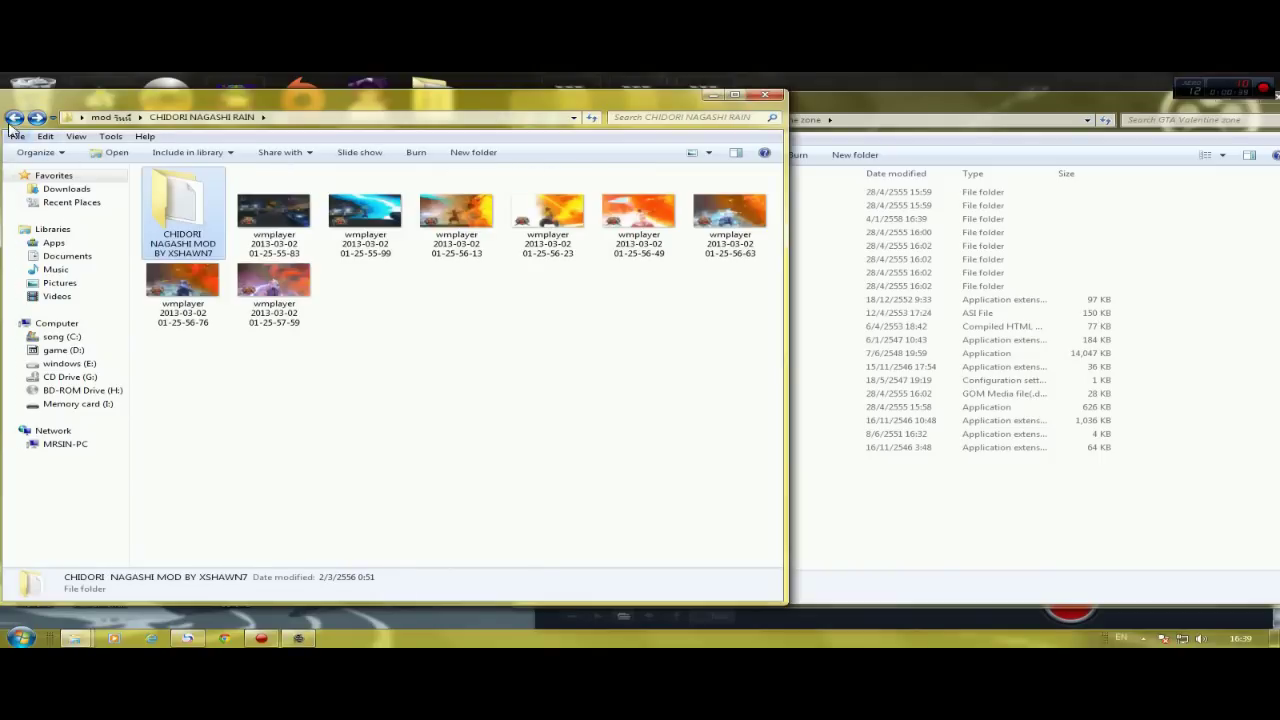
{"action": "left_click", "coordinate": [14, 119]}
{"action": "double_click", "coordinate": [184, 236]}
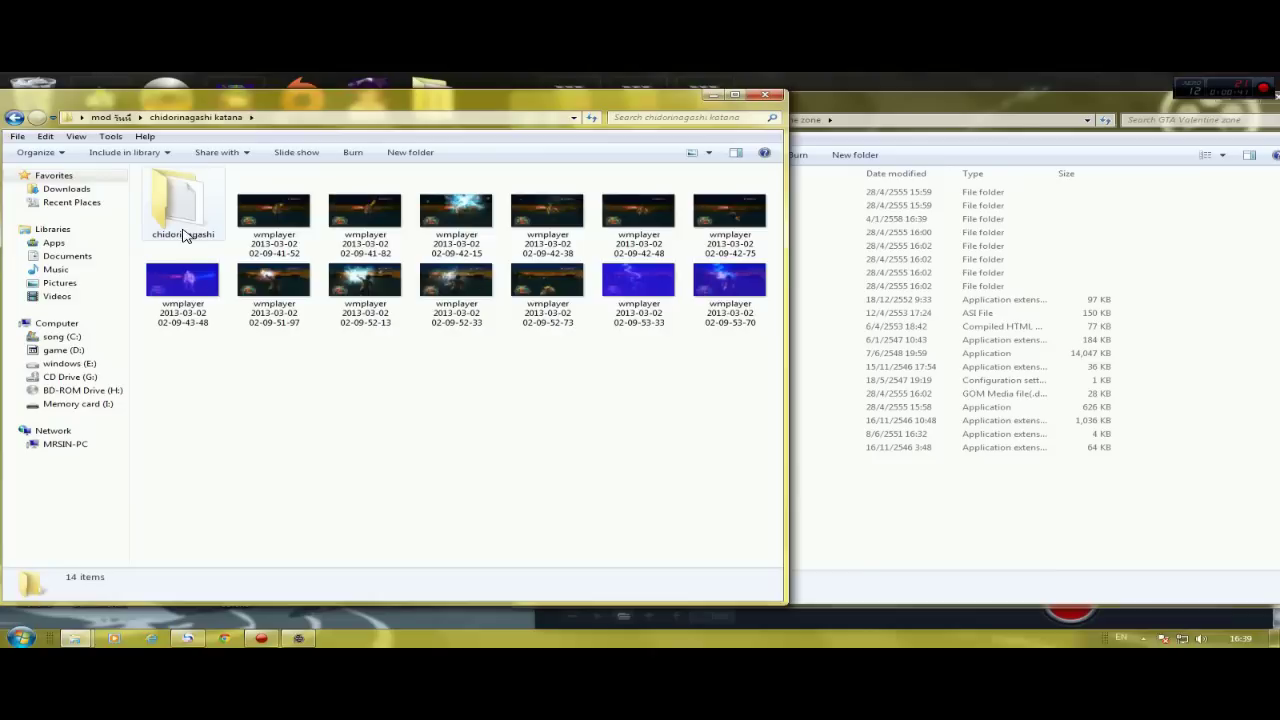
{"action": "double_click", "coordinate": [184, 233]}
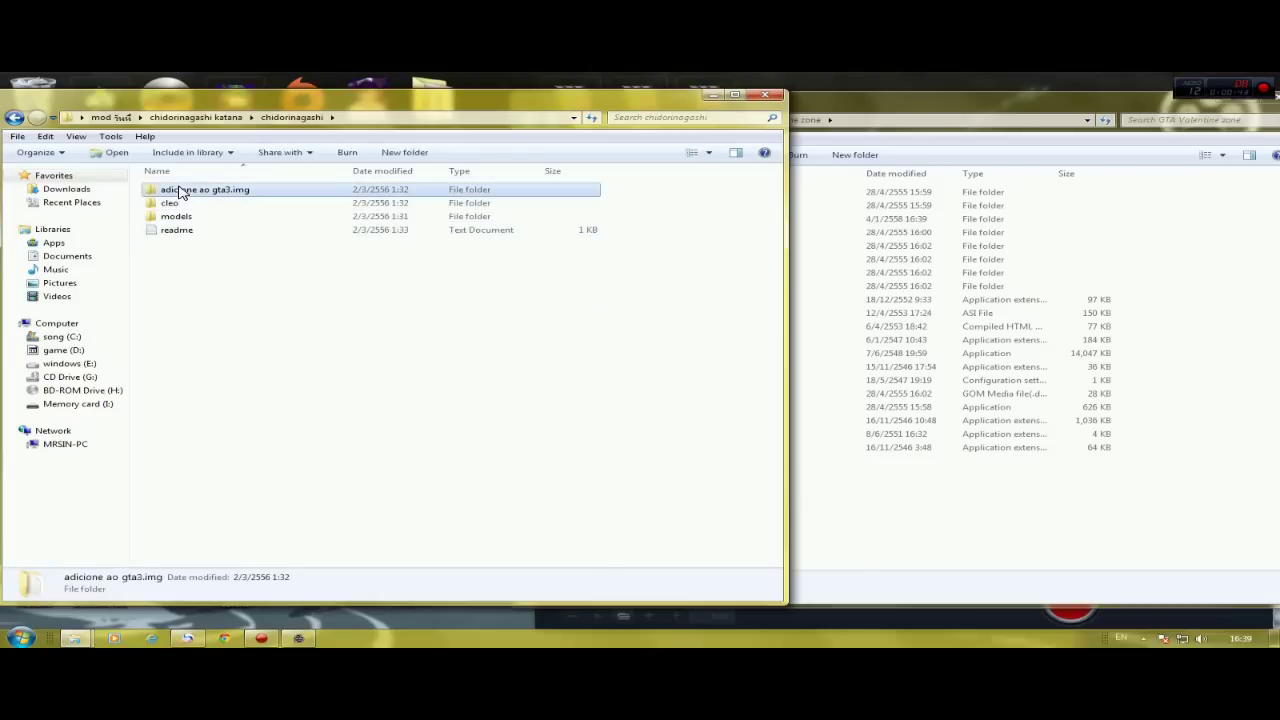
{"action": "double_click", "coordinate": [177, 189]}
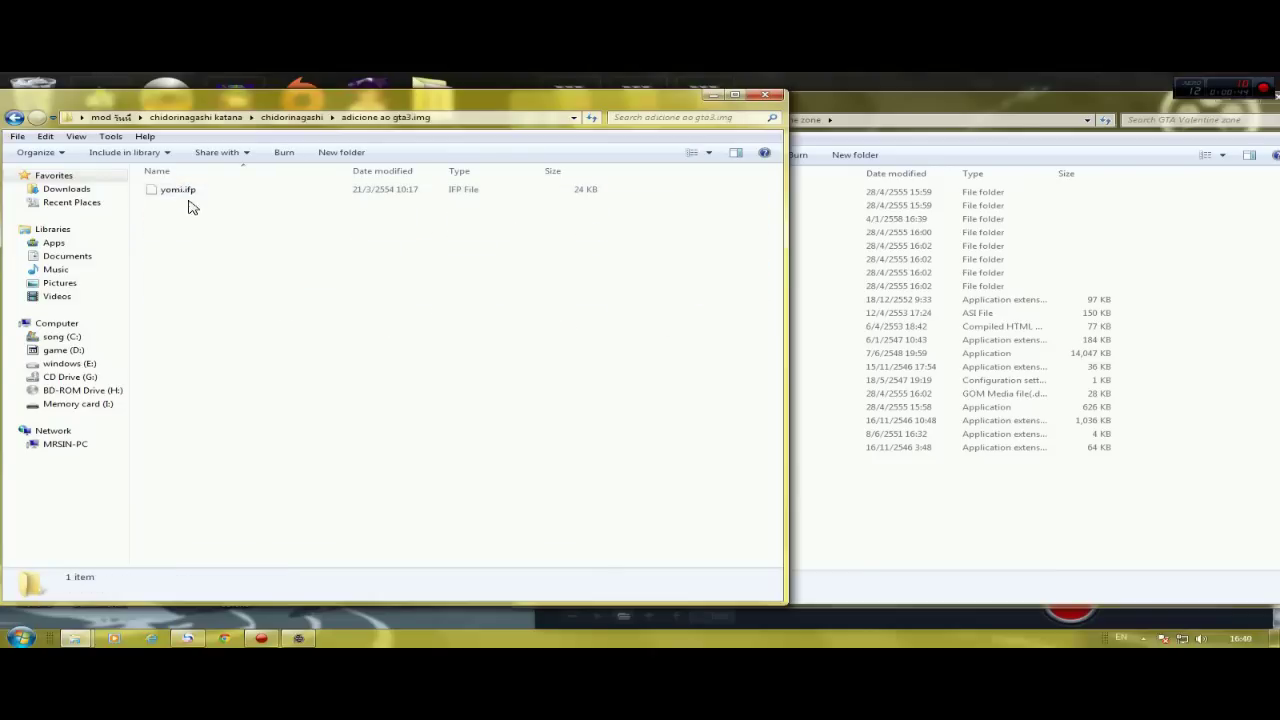
{"action": "left_click", "coordinate": [14, 118]}
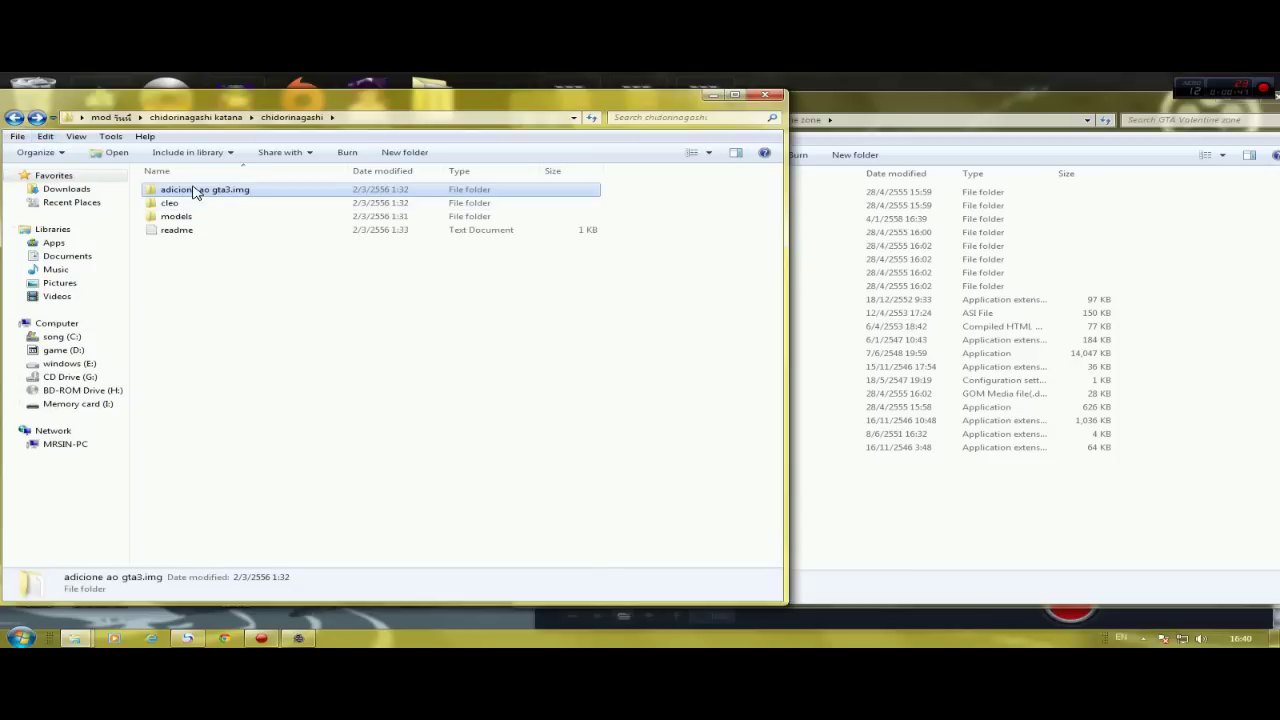
{"action": "double_click", "coordinate": [195, 190]}
- Import yomi.ifp from the chidorinagashi katana mod's adicione ao gta3.img folder into the gta3.img archive
{"action": "left_click", "coordinate": [298, 638]}
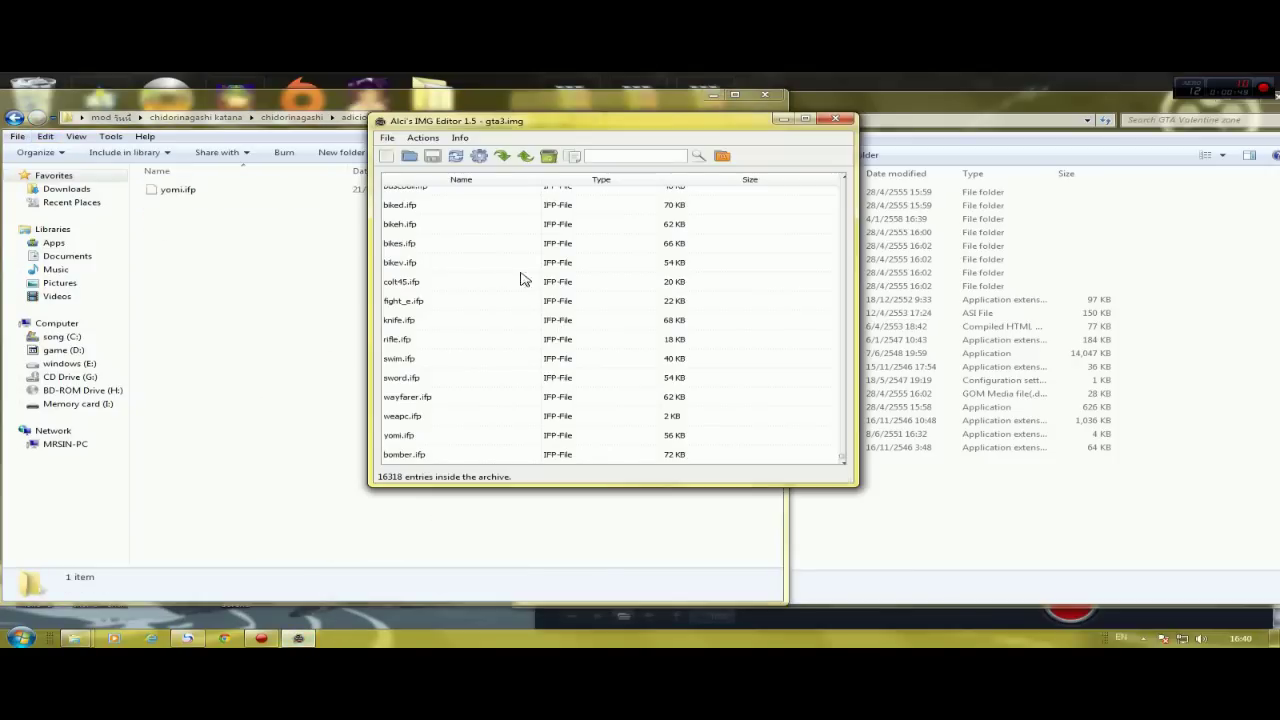
{"action": "left_click", "coordinate": [410, 157]}
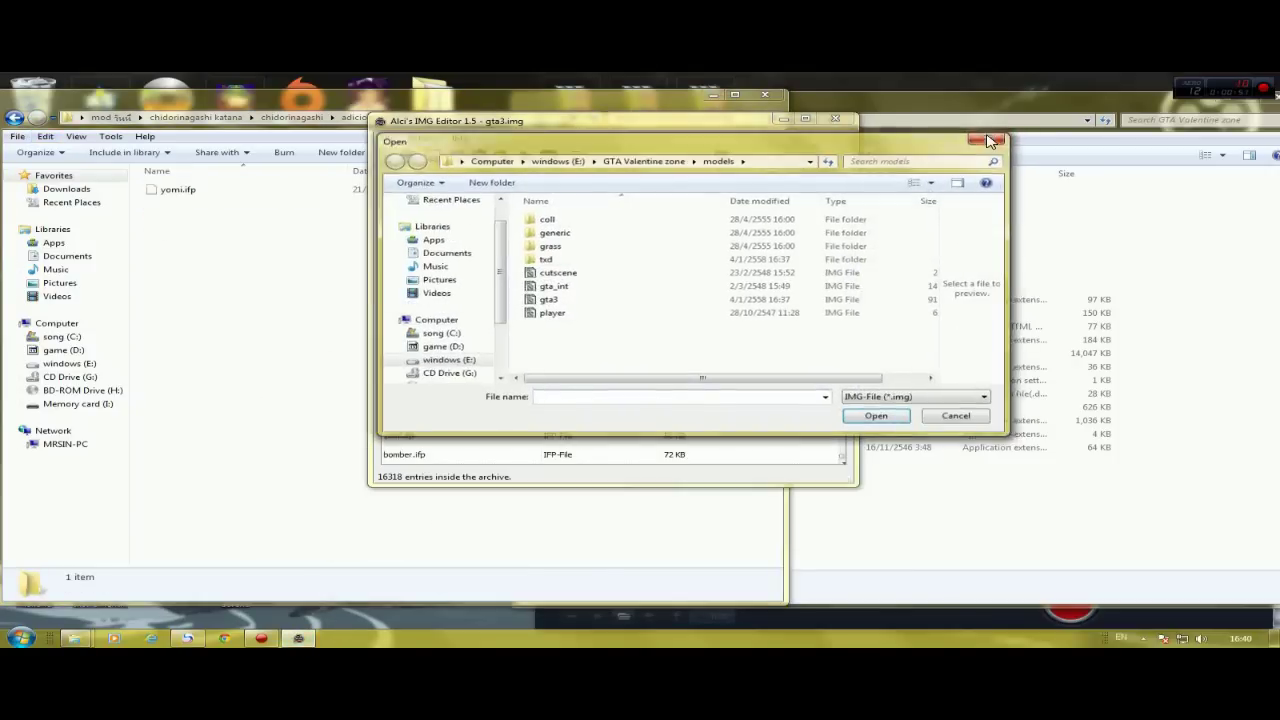
{"action": "left_click", "coordinate": [1010, 137]}
{"action": "left_click", "coordinate": [503, 160]}
{"action": "left_click", "coordinate": [480, 162]}
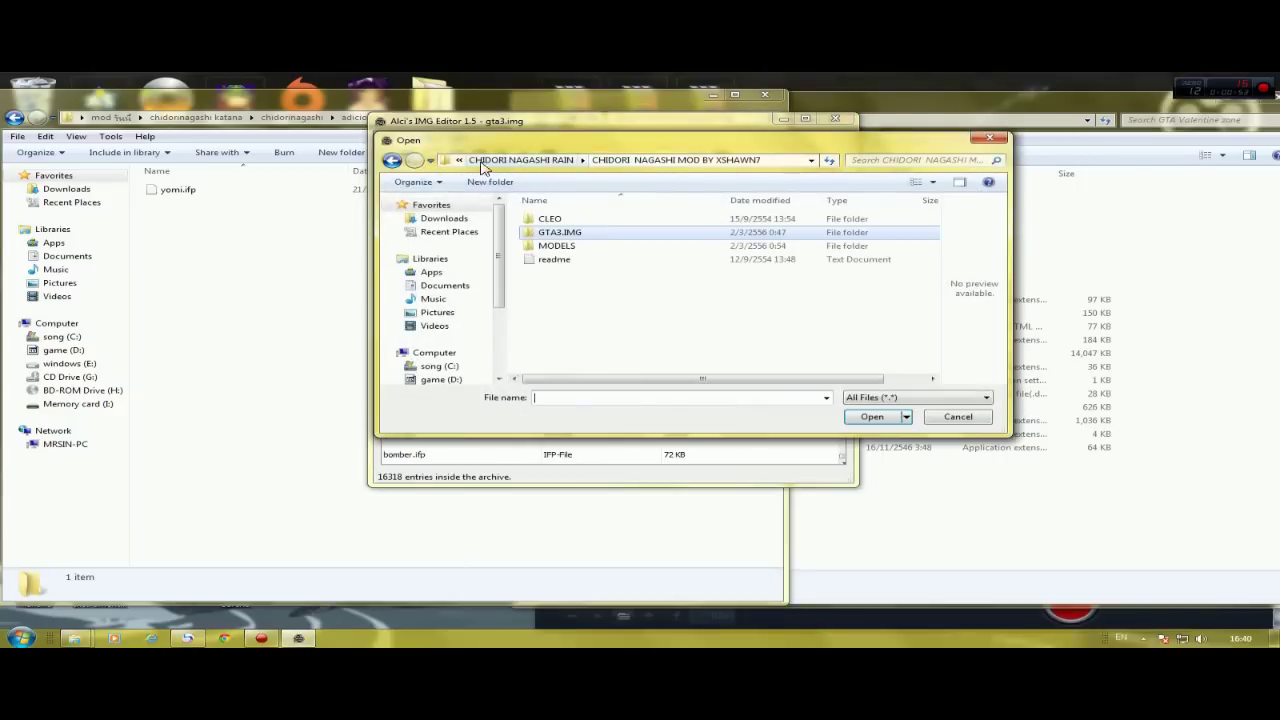
{"action": "left_click", "coordinate": [481, 162]}
{"action": "left_click", "coordinate": [481, 162]}
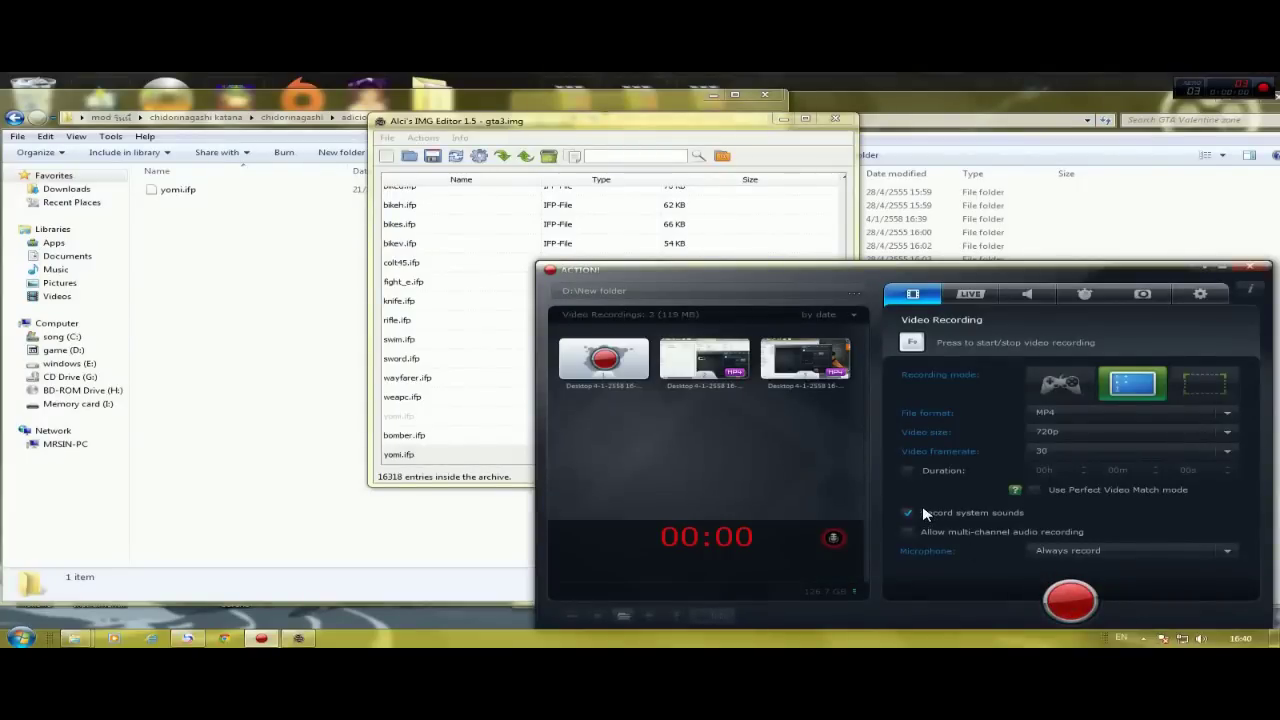
{"action": "key", "text": "F9"}
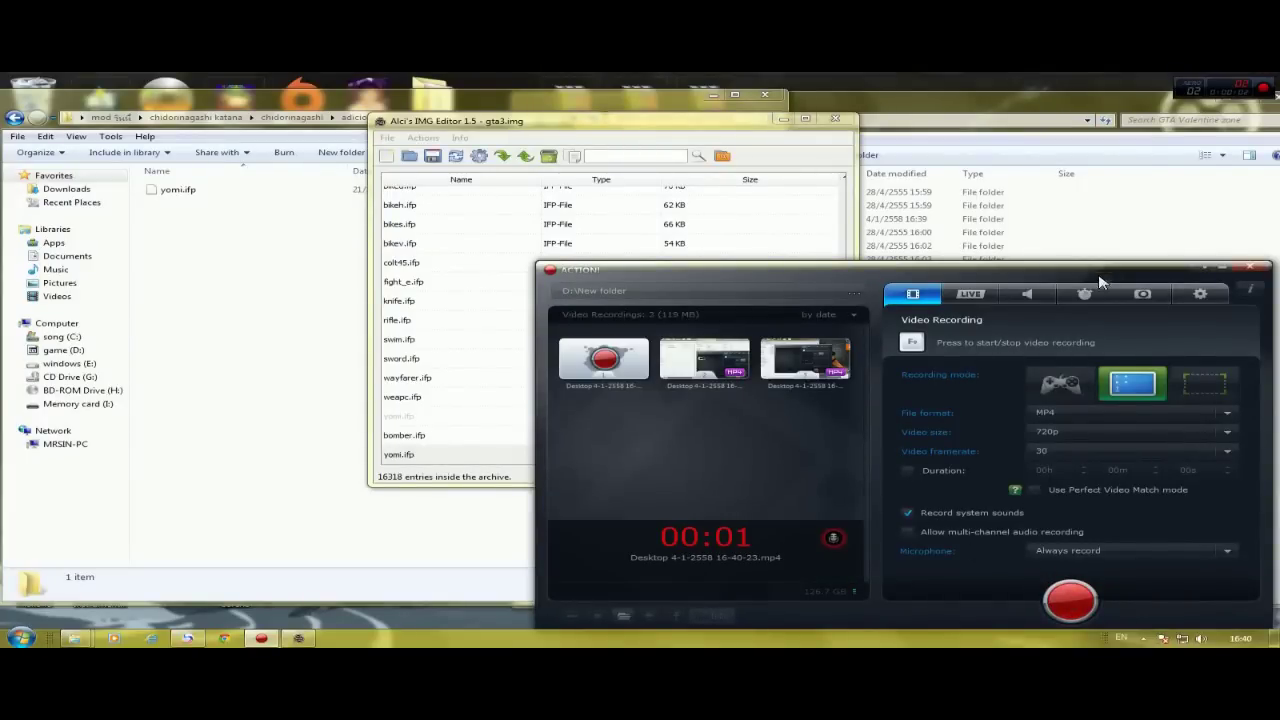
{"action": "left_click", "coordinate": [1226, 268]}
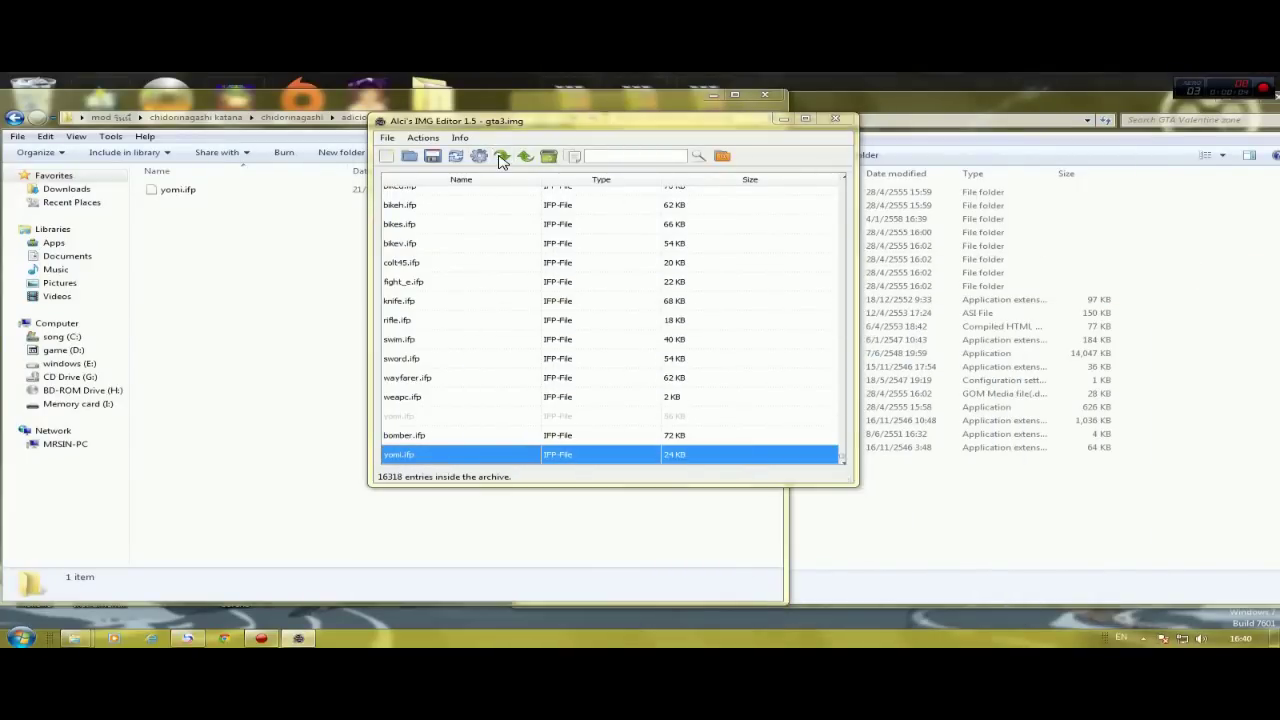
{"action": "left_click", "coordinate": [502, 158]}
{"action": "left_click", "coordinate": [992, 139]}
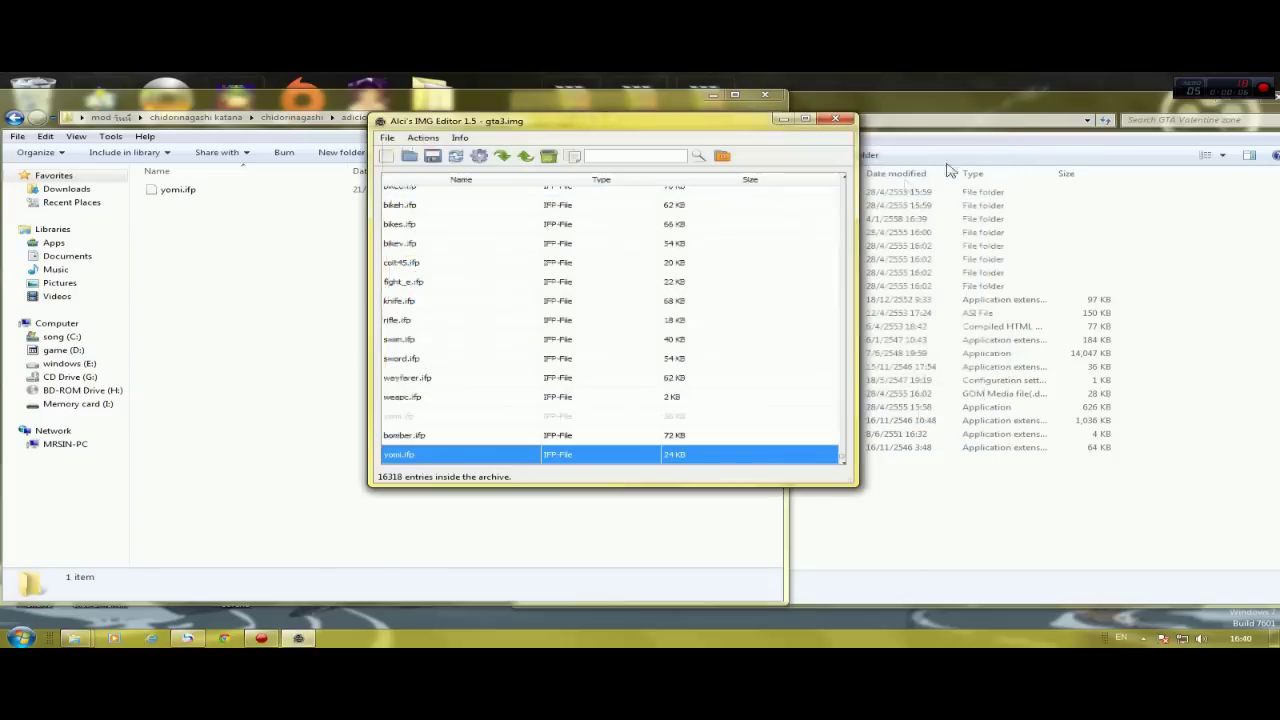
- Save the gta3.img archive and go back to the chidorinagashi mod folder
{"action": "left_click", "coordinate": [432, 158]}
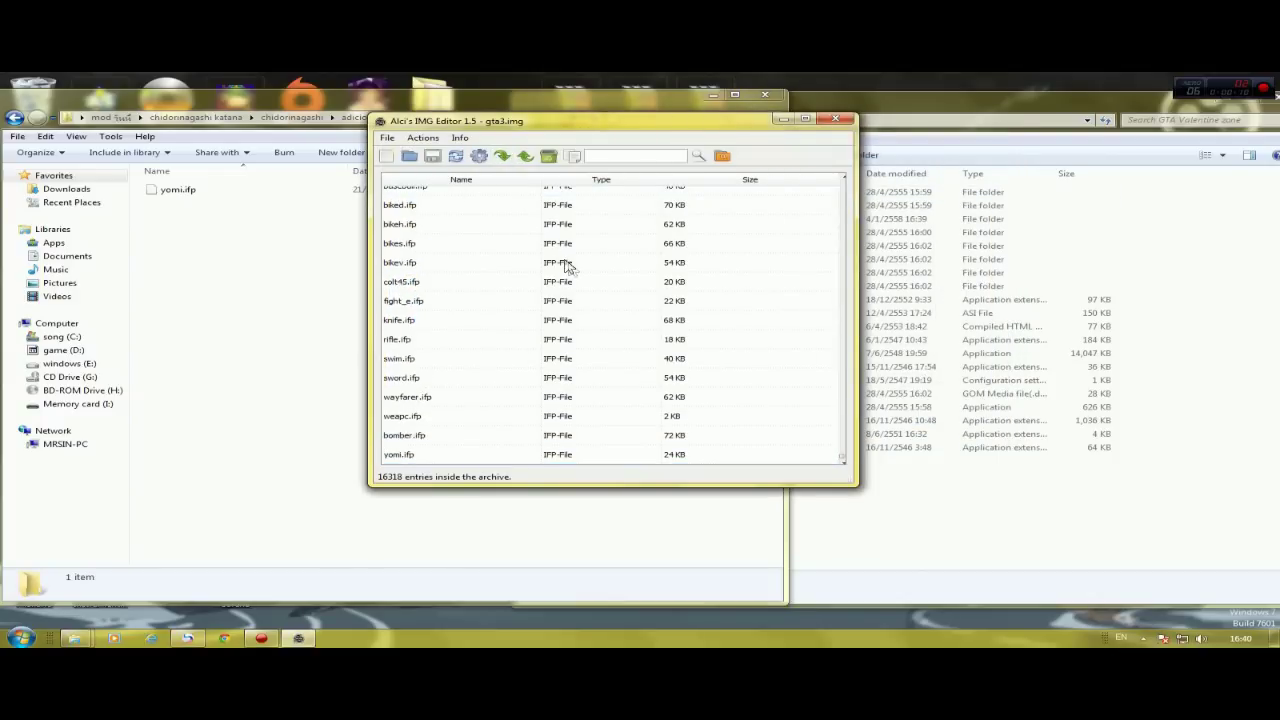
{"action": "left_click", "coordinate": [781, 120]}
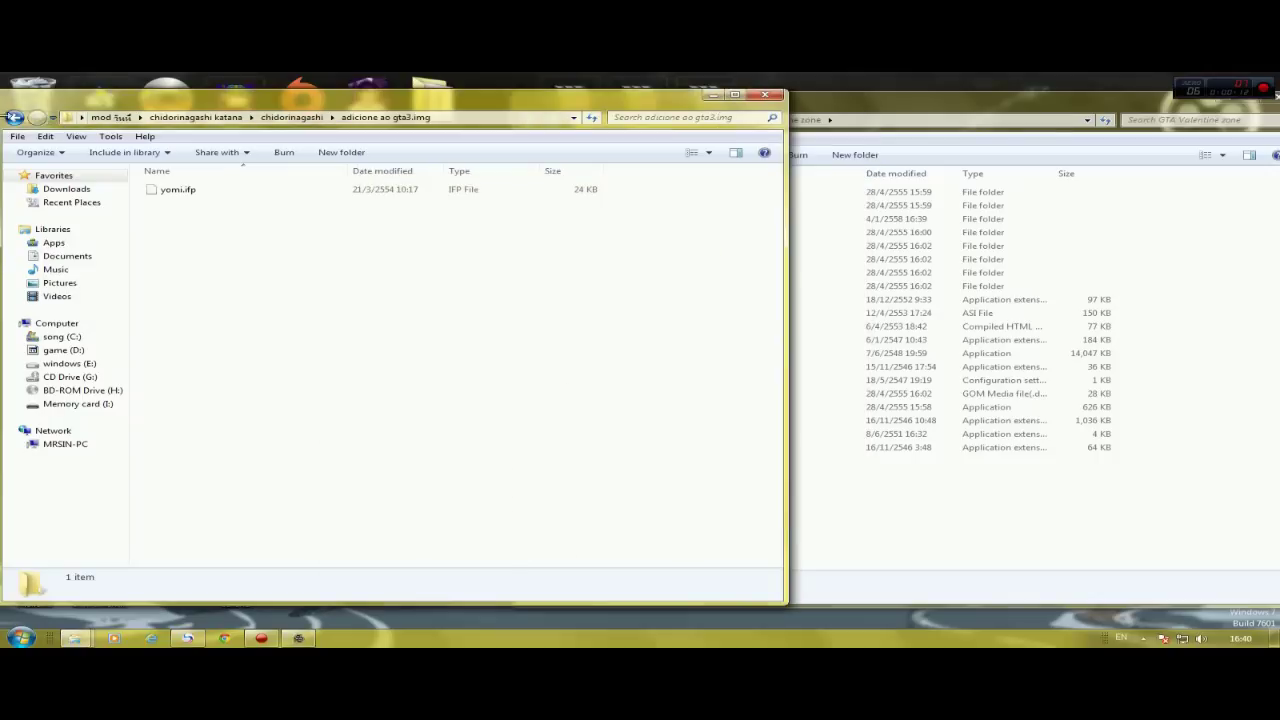
{"action": "left_click", "coordinate": [14, 118]}
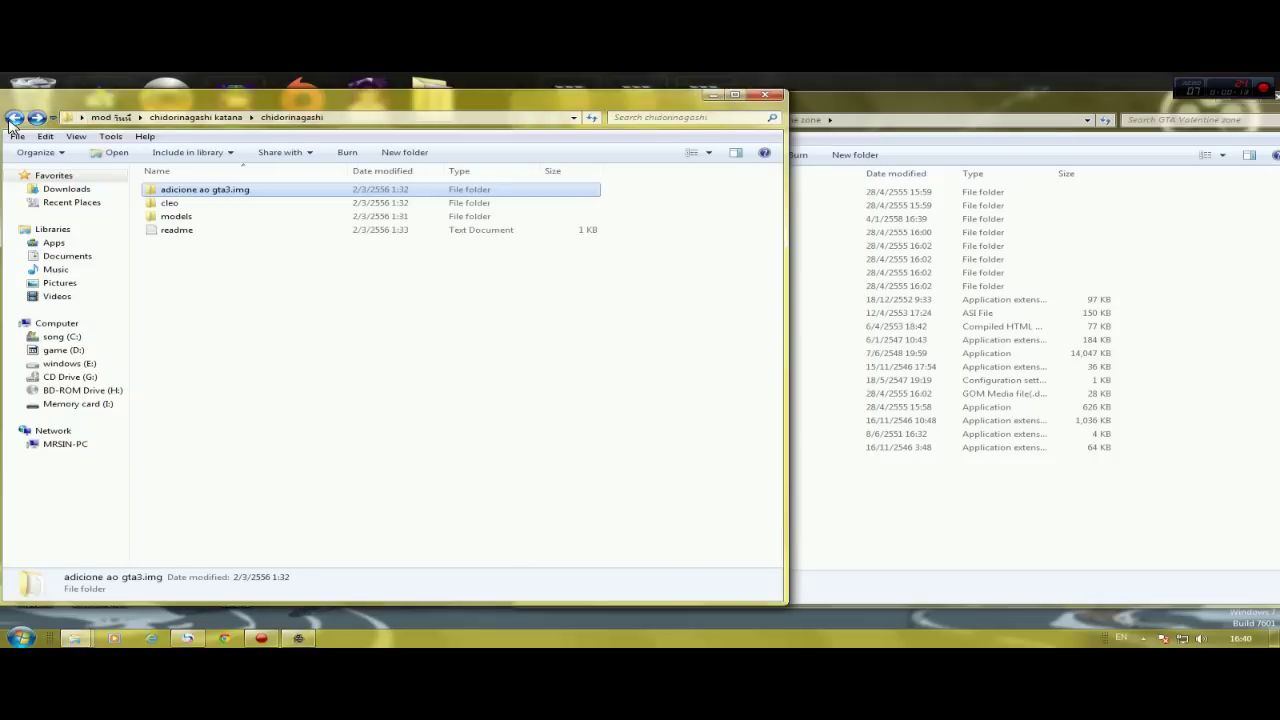
- Copy the mp3 folder and chidorinagashi.cs from the mod's cleo folder into the CLEO folder of GTA Valentine zone
{"action": "double_click", "coordinate": [170, 203]}
{"action": "left_click", "coordinate": [923, 500]}
{"action": "left_click", "coordinate": [690, 219]}
{"action": "double_click", "coordinate": [693, 222]}
{"action": "left_click_drag", "start_coordinate": [238, 252], "coordinate": [166, 192]}
{"action": "right_click", "coordinate": [174, 201]}
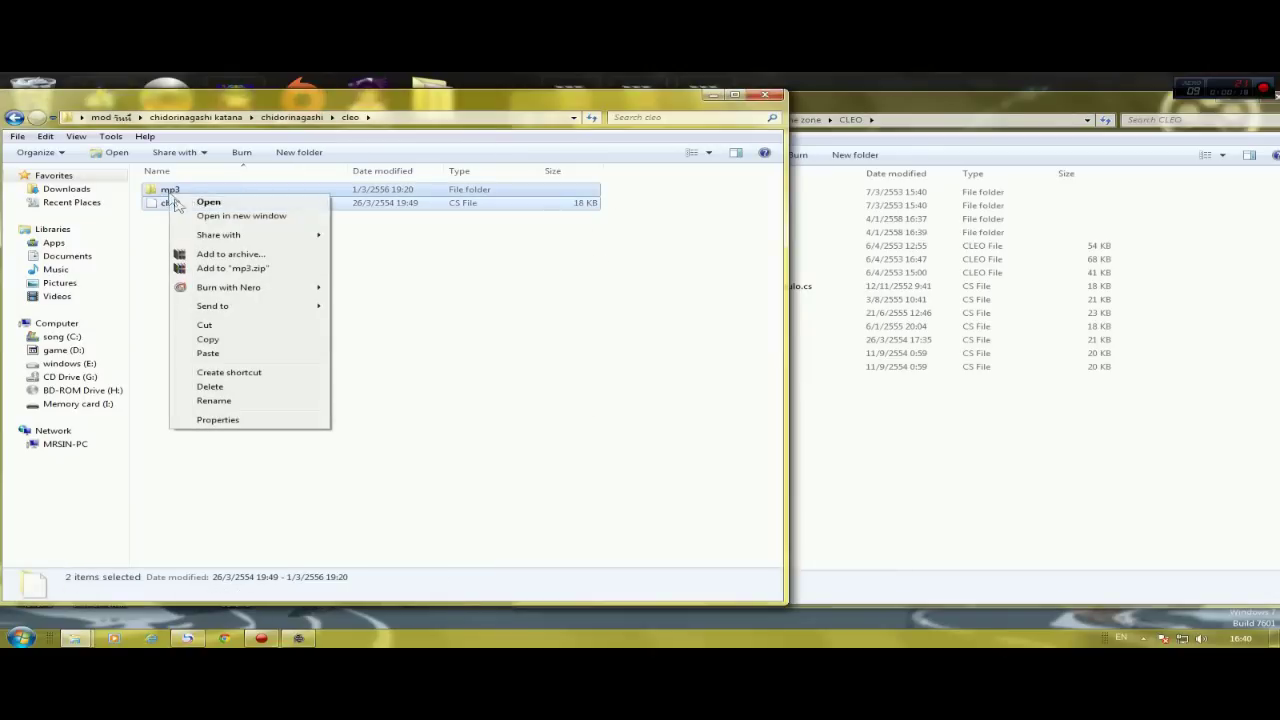
{"action": "left_click", "coordinate": [240, 339]}
{"action": "left_click", "coordinate": [1049, 449]}
{"action": "right_click", "coordinate": [1045, 448]}
{"action": "left_click", "coordinate": [1081, 351]}
- Copy effects.fxp and effectsPC.txd from the chidorinagashi mod's models folder into the game's models folder, replacing the existing files
{"action": "left_click", "coordinate": [14, 119]}
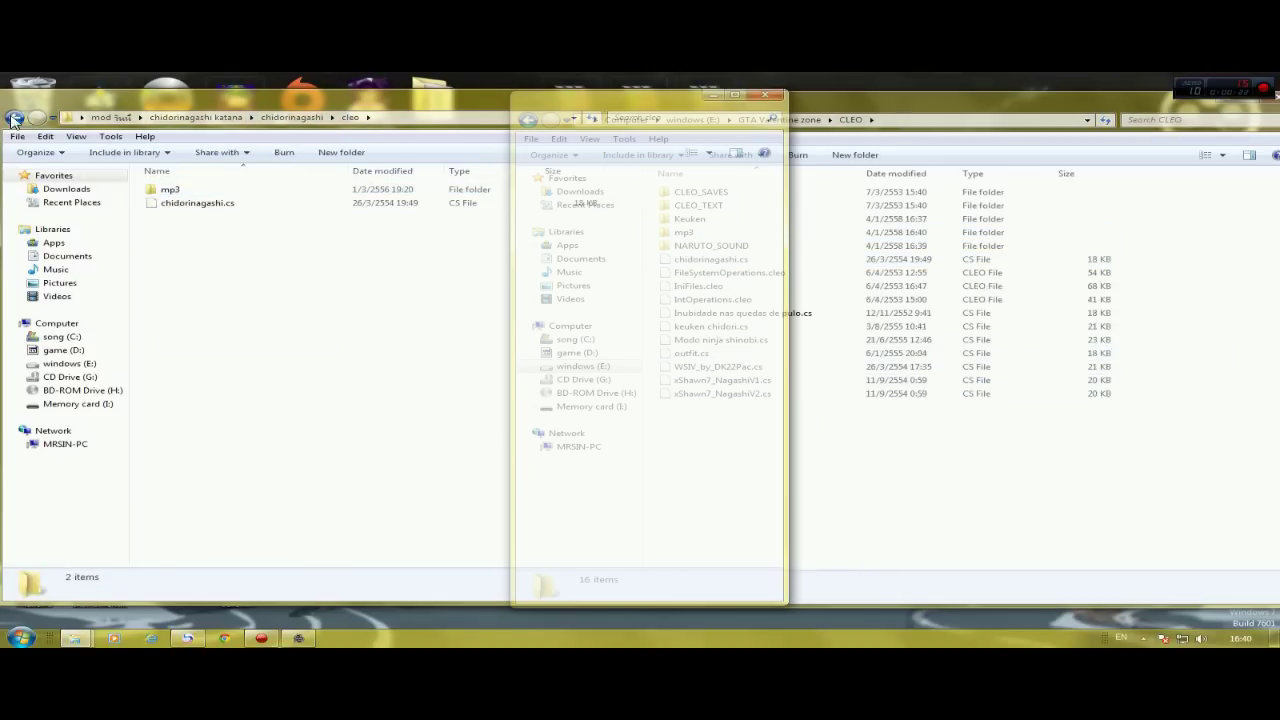
{"action": "double_click", "coordinate": [198, 217]}
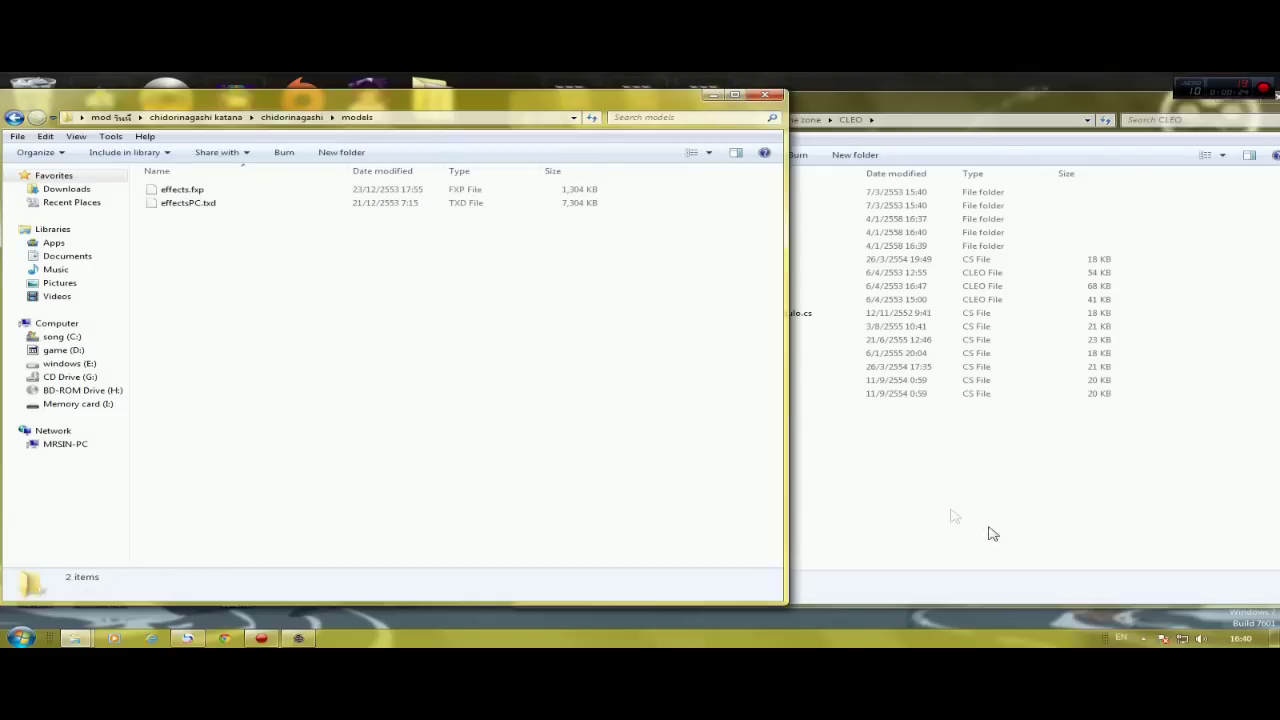
{"action": "left_click", "coordinate": [988, 531]}
{"action": "left_click", "coordinate": [528, 119]}
{"action": "double_click", "coordinate": [711, 248]}
{"action": "left_click_drag", "start_coordinate": [286, 246], "coordinate": [190, 190]}
{"action": "right_click", "coordinate": [190, 190]}
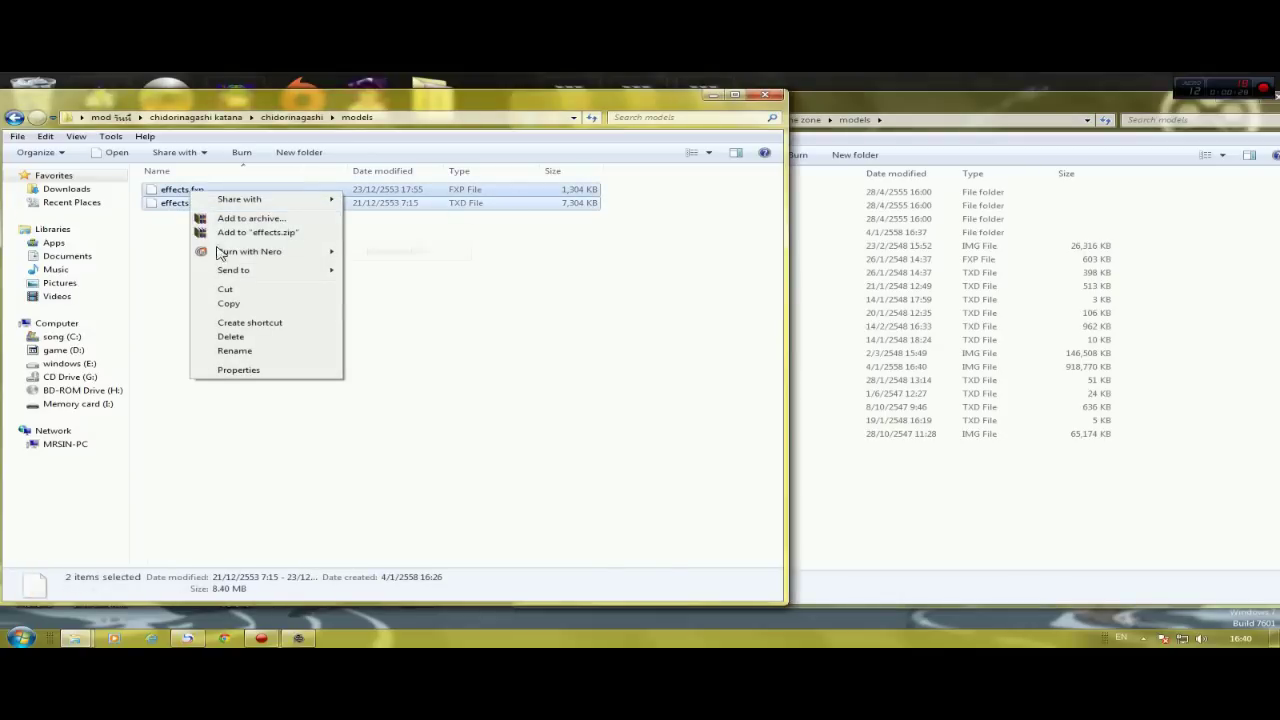
{"action": "left_click", "coordinate": [229, 302]}
{"action": "left_click", "coordinate": [869, 486]}
{"action": "right_click", "coordinate": [870, 481]}
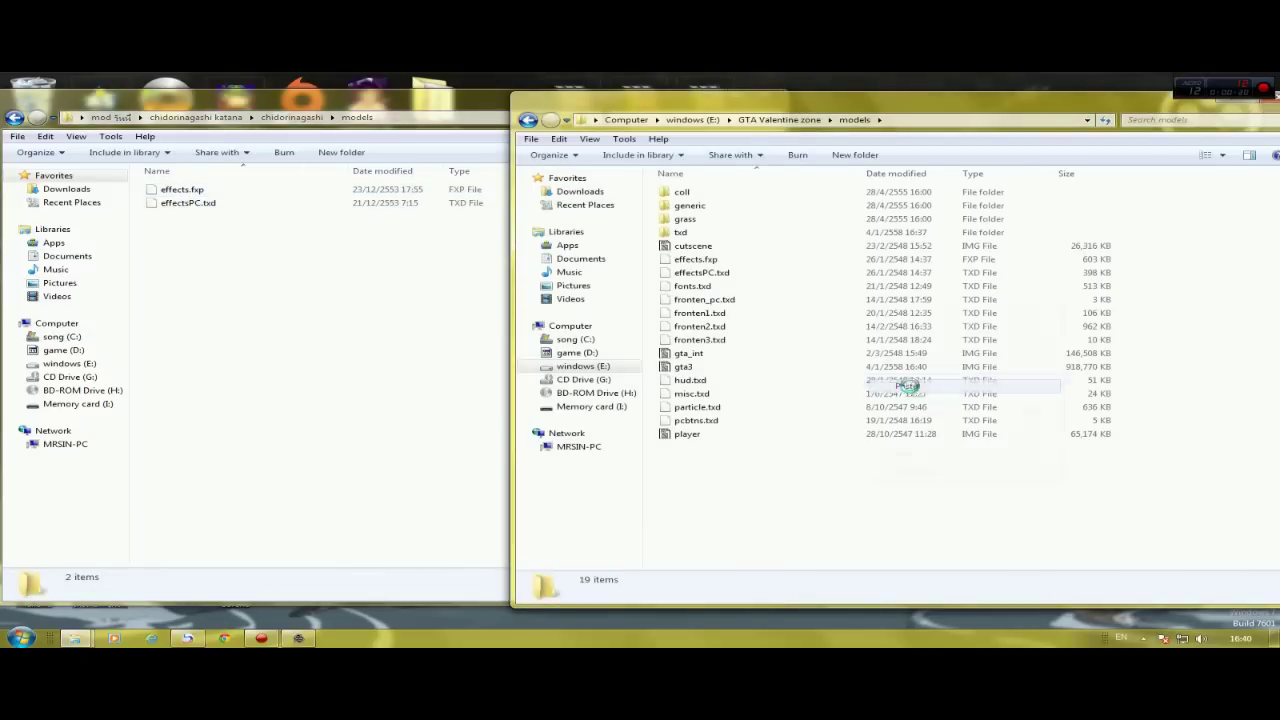
{"action": "left_click", "coordinate": [906, 386]}
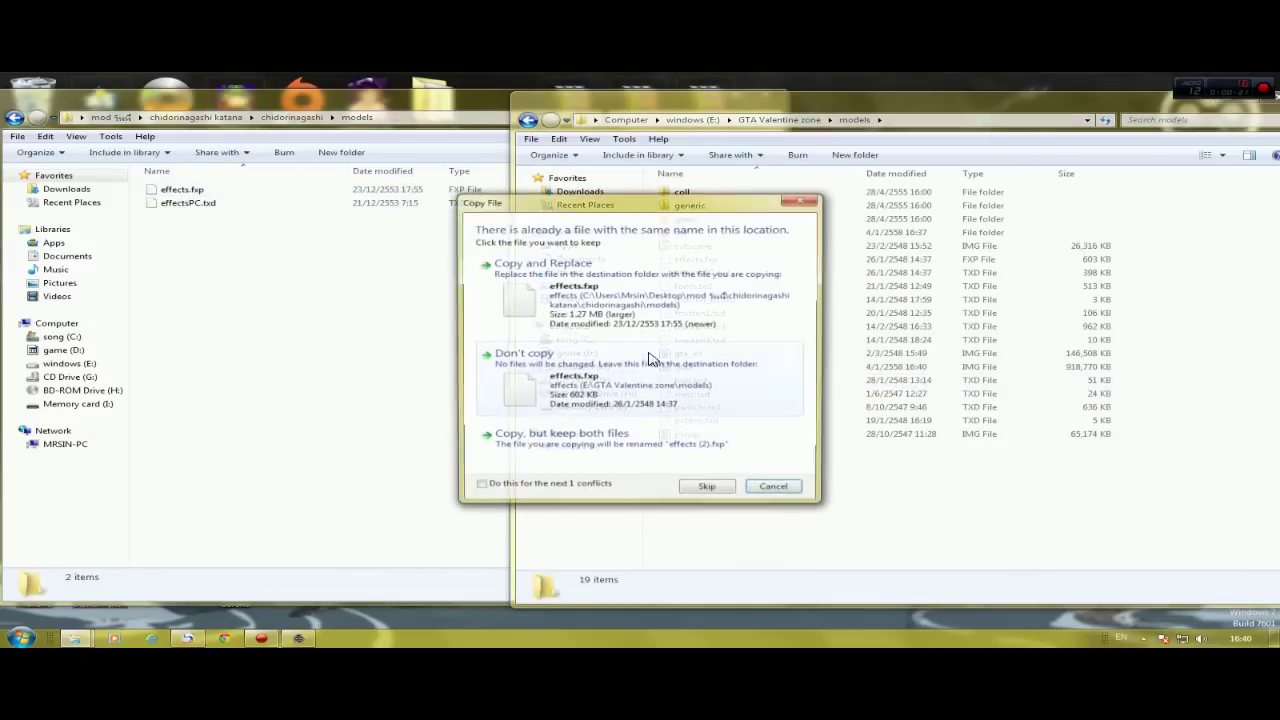
{"action": "left_click", "coordinate": [540, 318]}
- Go back to the main mod folder, open ENB Series v2 inside ENB Series v2 GTA SA ANIME SR, and switch to the game's models folder
{"action": "left_click", "coordinate": [14, 117]}
{"action": "left_click", "coordinate": [14, 117]}
{"action": "left_click", "coordinate": [14, 117]}
{"action": "double_click", "coordinate": [197, 243]}
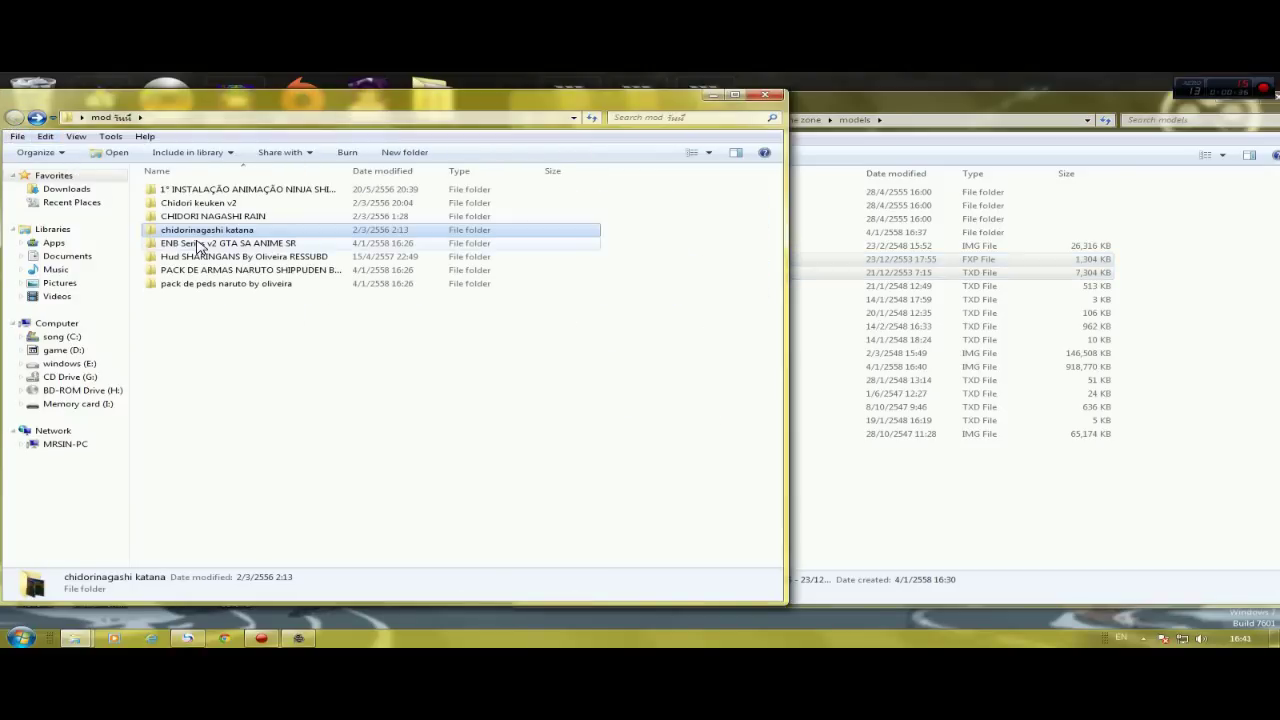
{"action": "double_click", "coordinate": [281, 191]}
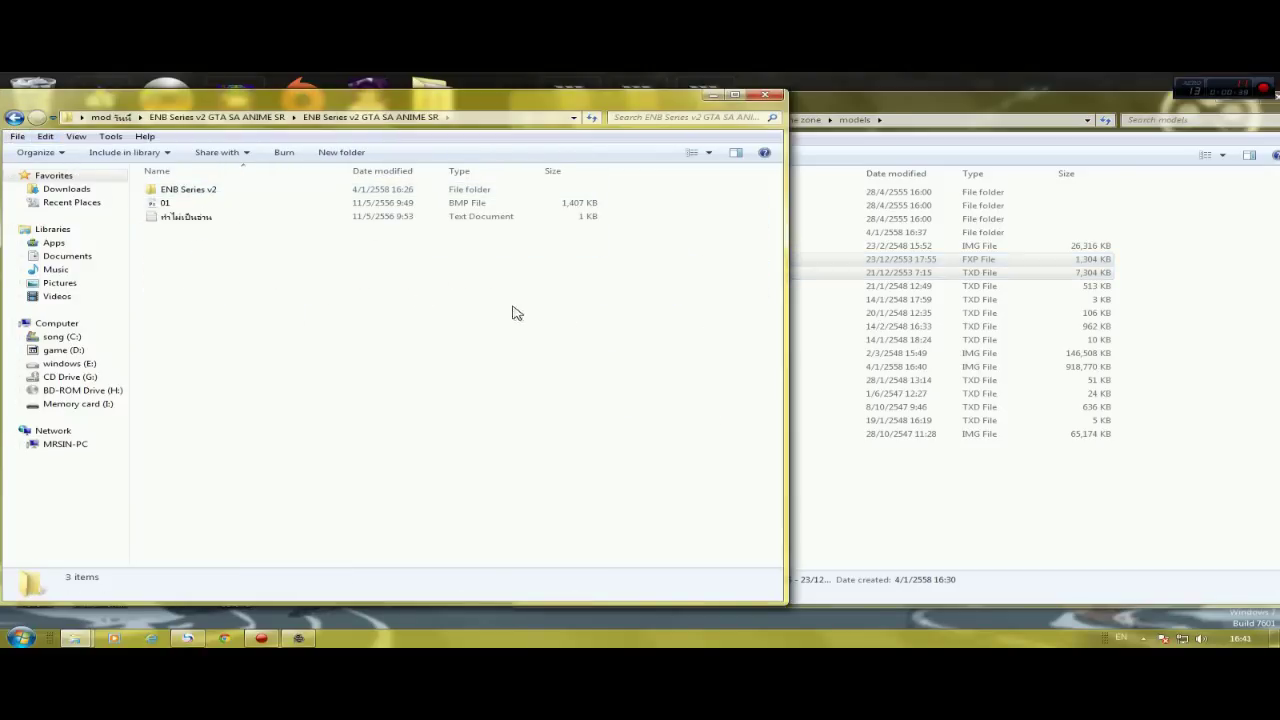
{"action": "double_click", "coordinate": [228, 191]}
{"action": "left_click", "coordinate": [917, 489]}
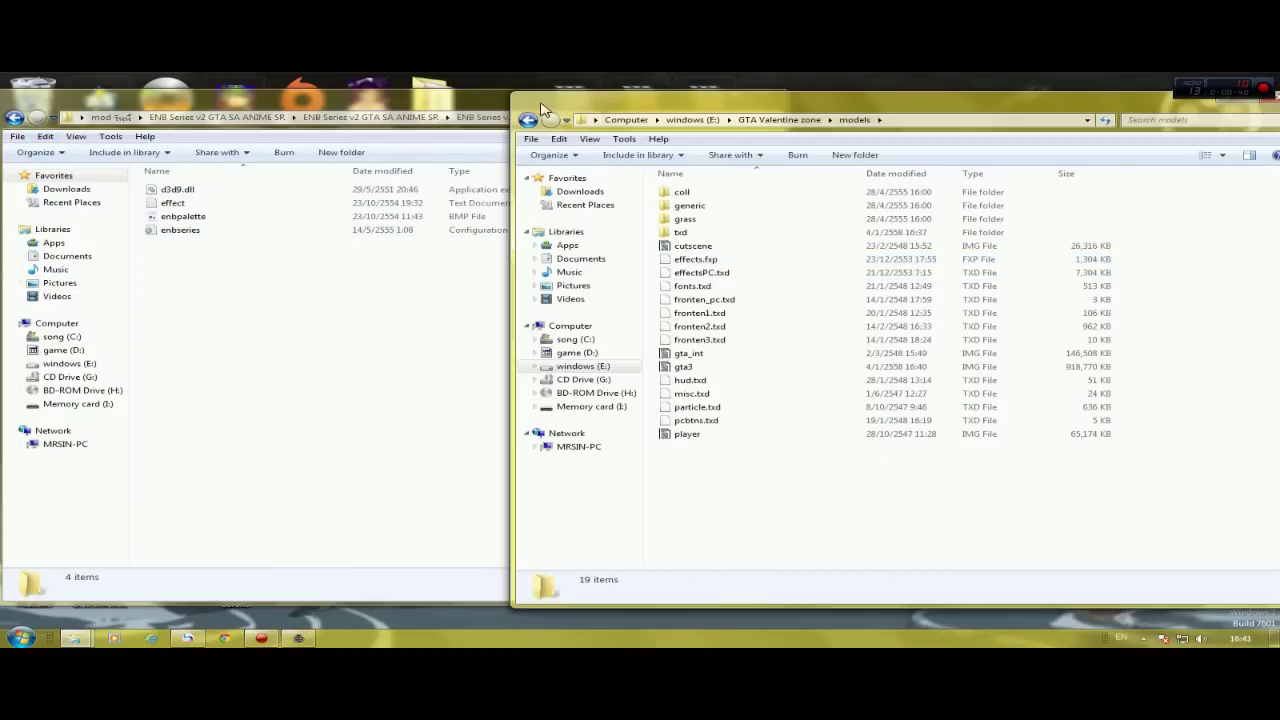
- Copy d3d9.dll, effect, enbpalette and enbseries from the ENB Series v2 folder into the GTA Valentine zone root folder
{"action": "left_click", "coordinate": [538, 120]}
{"action": "left_click", "coordinate": [538, 120]}
{"action": "left_click", "coordinate": [551, 120]}
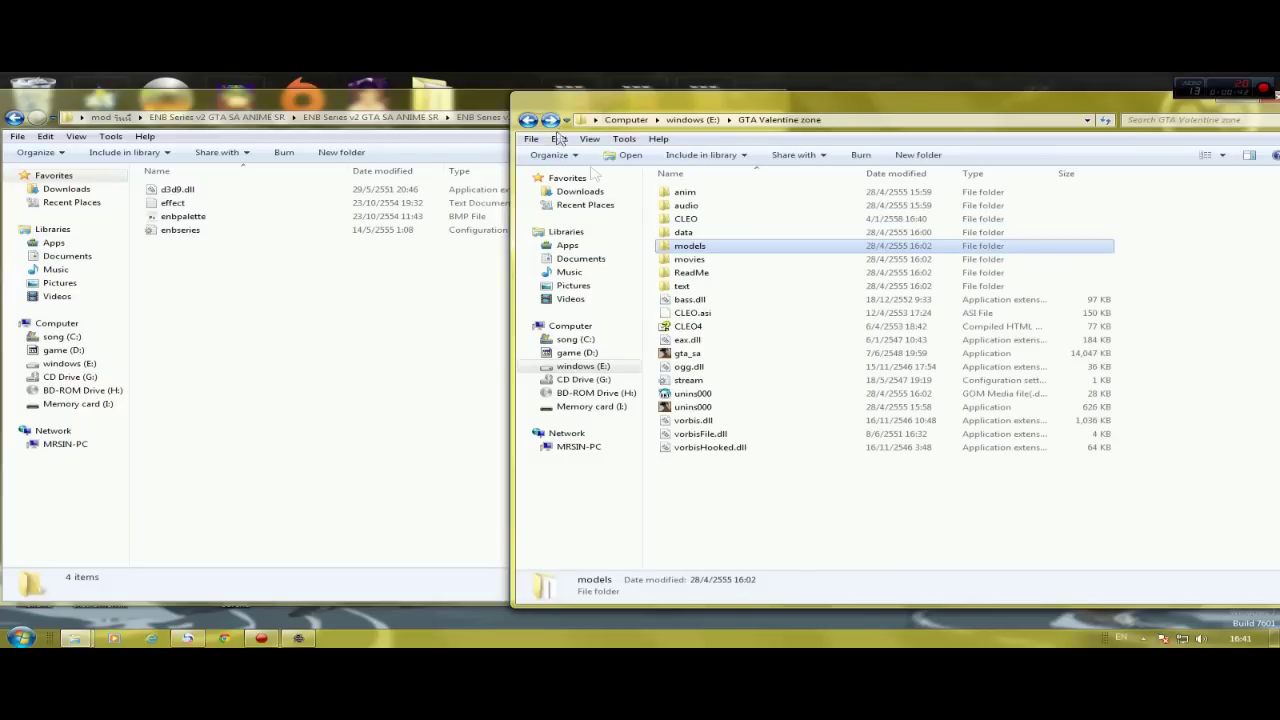
{"action": "left_click", "coordinate": [805, 489]}
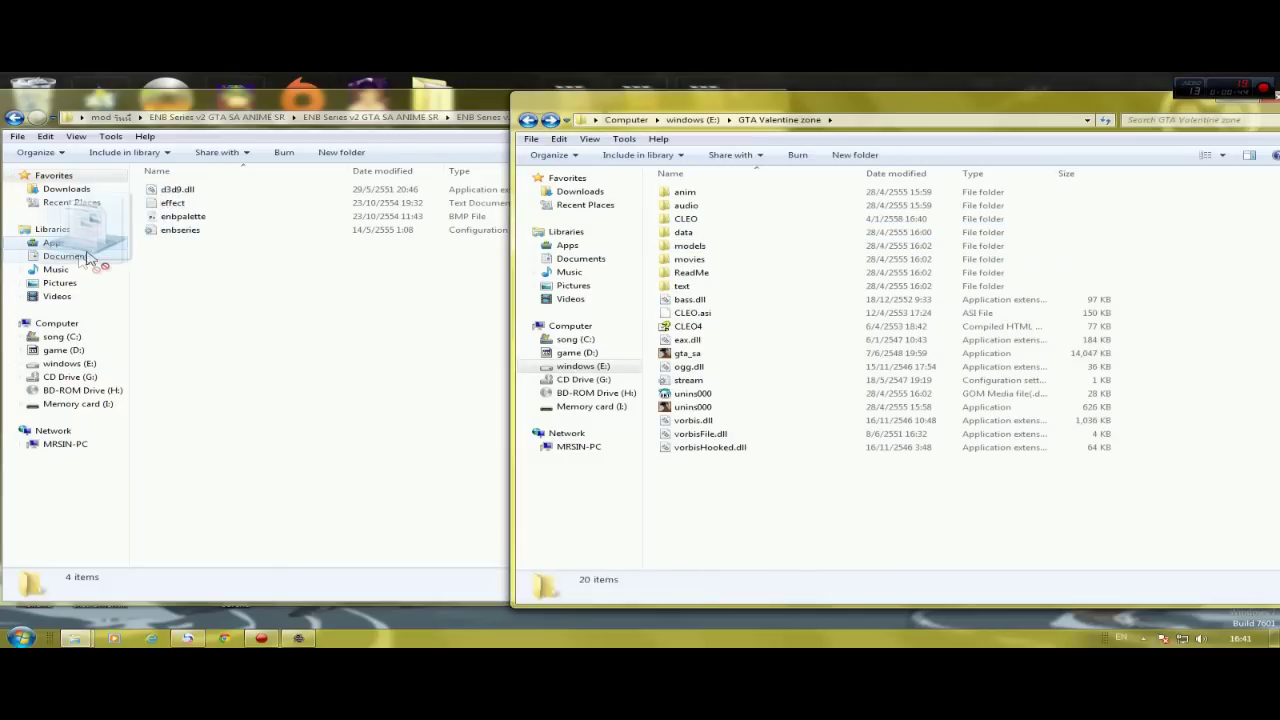
{"action": "left_click_drag", "start_coordinate": [230, 285], "coordinate": [172, 193]}
{"action": "right_click", "coordinate": [172, 193]}
{"action": "left_click", "coordinate": [201, 310]}
{"action": "left_click", "coordinate": [486, 343]}
{"action": "right_click", "coordinate": [909, 500]}
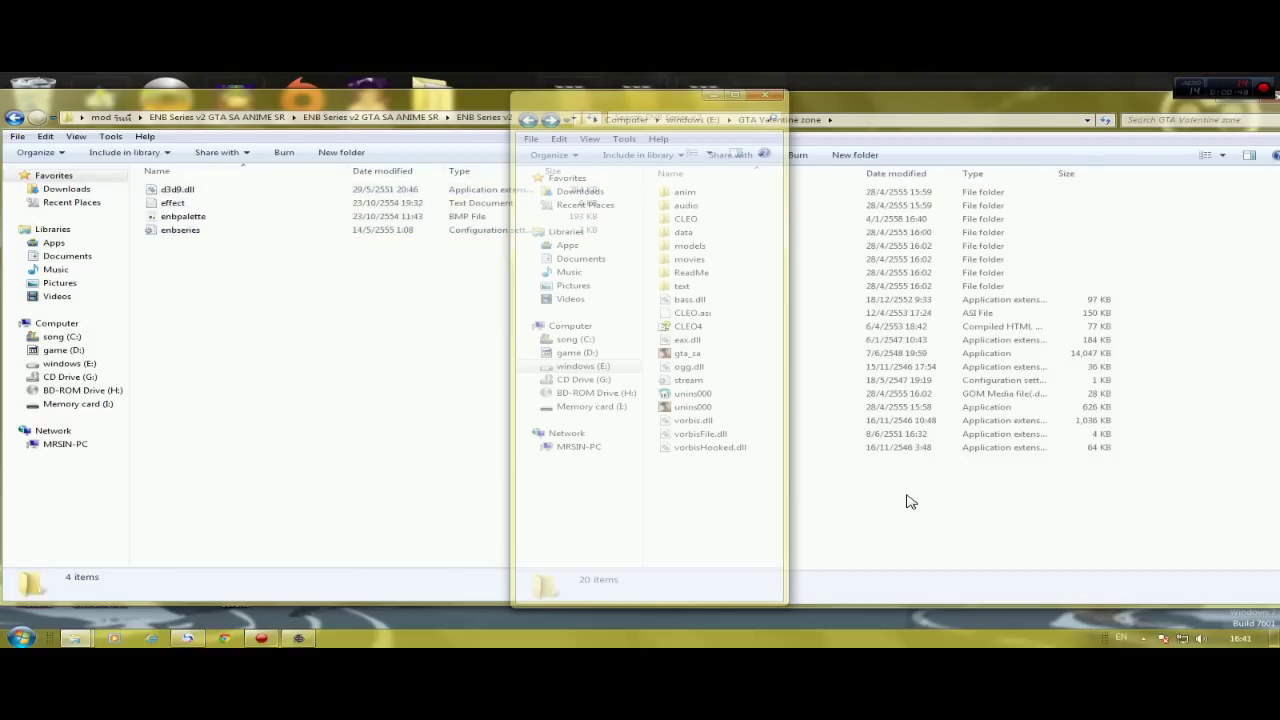
{"action": "left_click", "coordinate": [958, 404]}
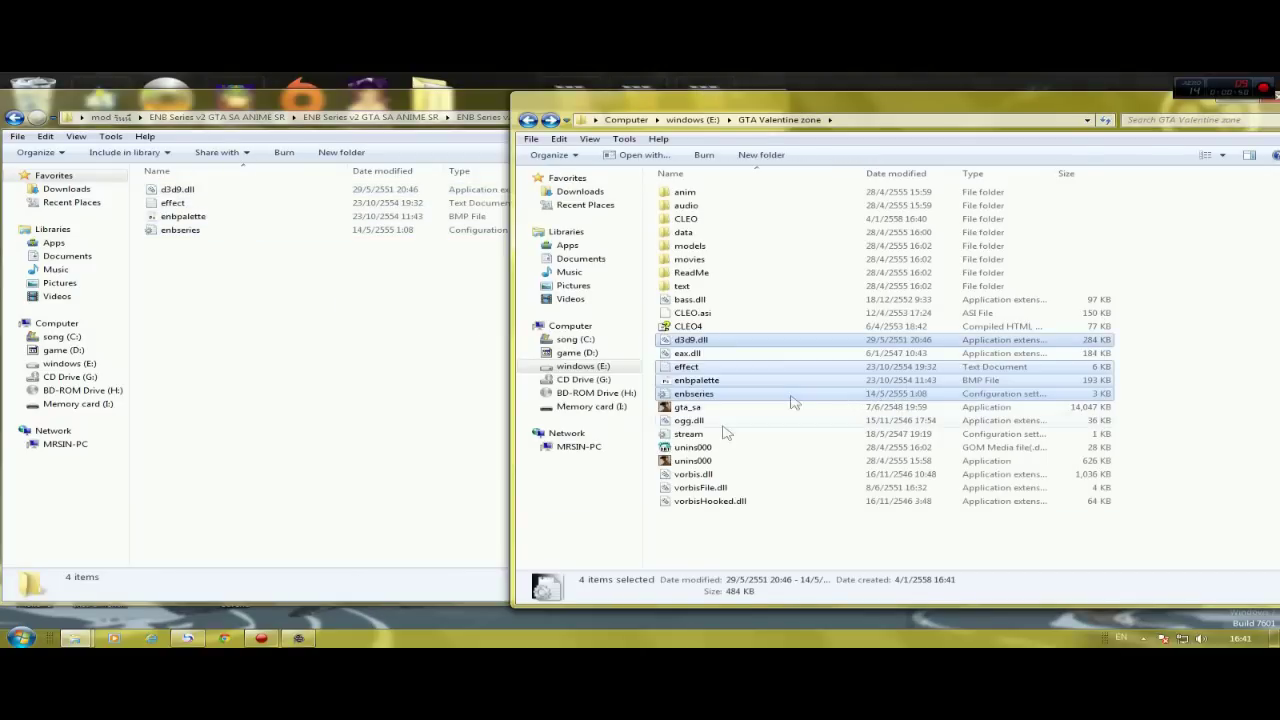
- Return to the main mod folder and open the GTA San Andreas folder inside Hud SHARINGANS
{"action": "left_click", "coordinate": [7, 101]}
{"action": "left_click", "coordinate": [8, 120]}
{"action": "left_click", "coordinate": [8, 120]}
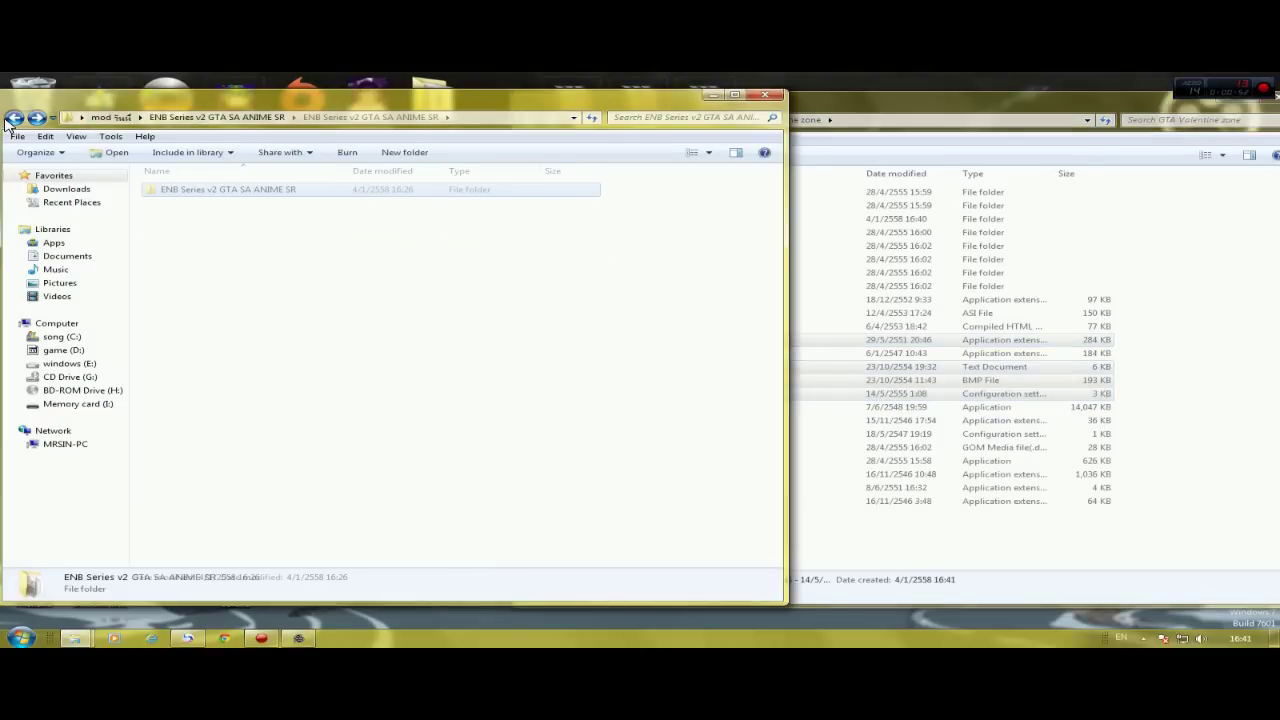
{"action": "left_click", "coordinate": [8, 120]}
{"action": "double_click", "coordinate": [205, 256]}
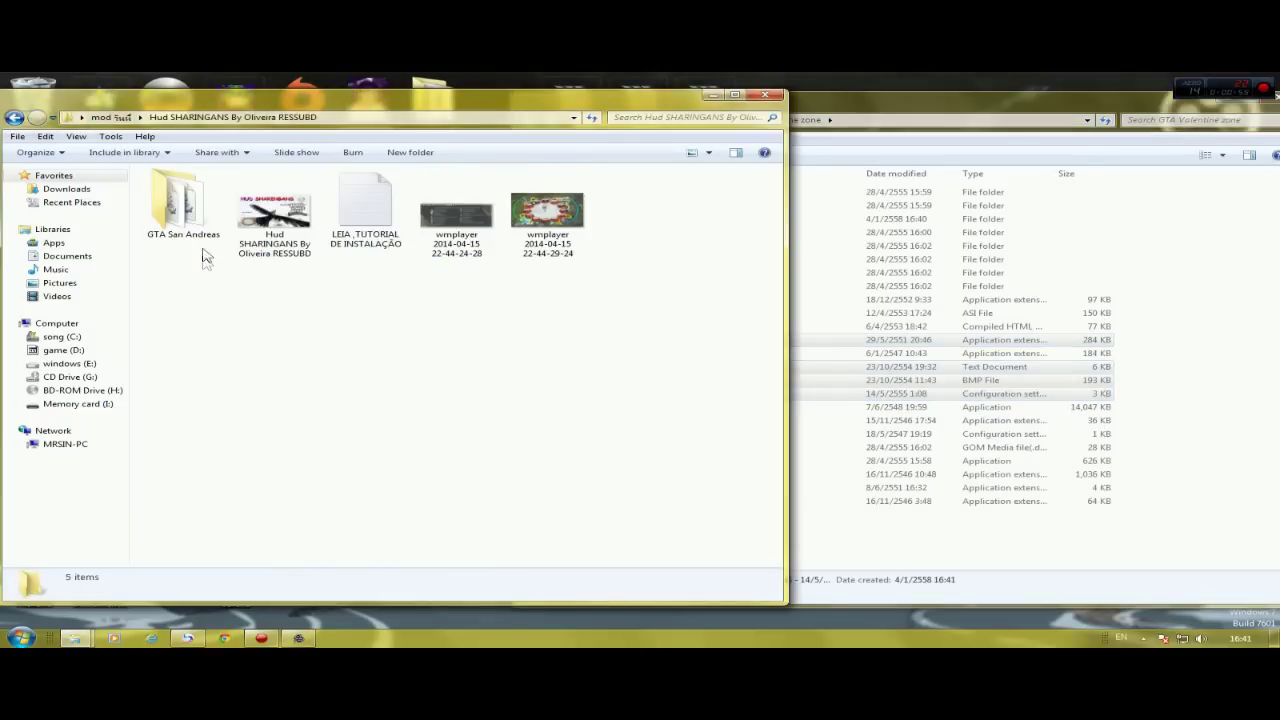
{"action": "left_click", "coordinate": [550, 255]}
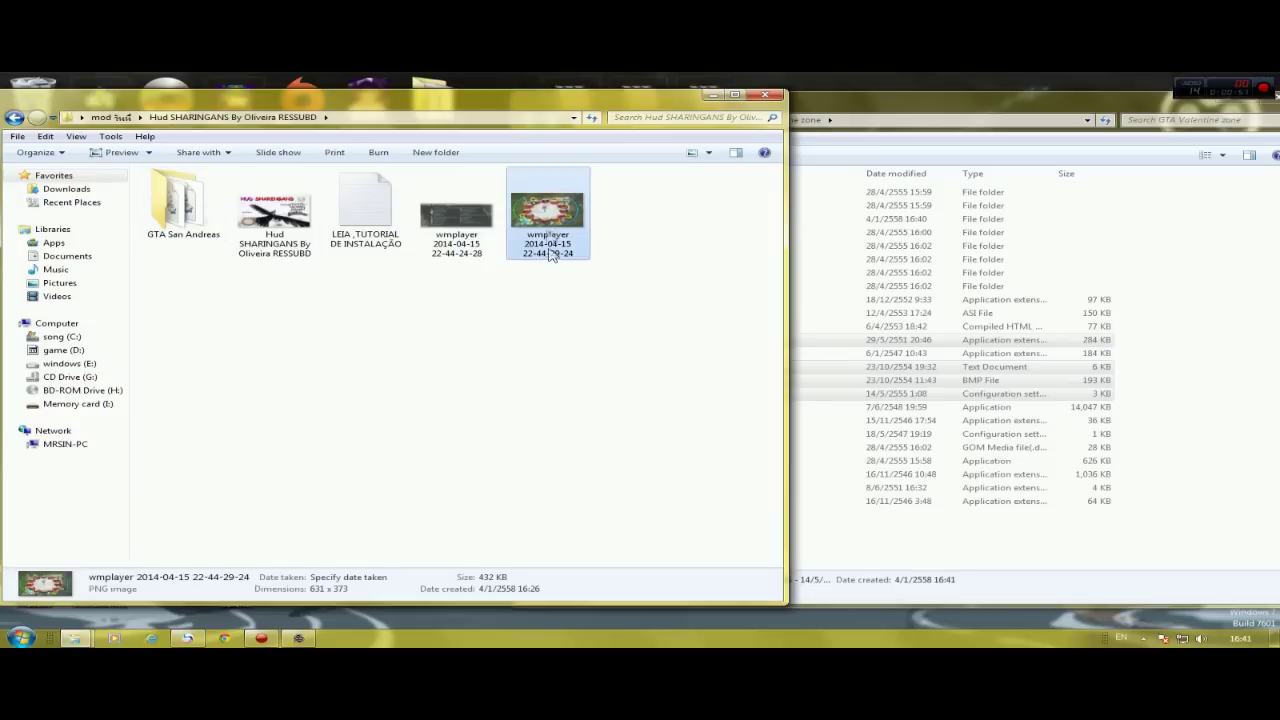
{"action": "left_click", "coordinate": [153, 213]}
{"action": "double_click", "coordinate": [153, 213]}
- Copy GTA_IV_HUD, GTA_IV_HUD.asi, vorbisFile.dll and vorbishooked.dll into the GTA Valentine zone folder, replacing the existing files
{"action": "left_click_drag", "start_coordinate": [346, 297], "coordinate": [181, 192]}
{"action": "right_click", "coordinate": [181, 192]}
{"action": "left_click", "coordinate": [218, 333]}
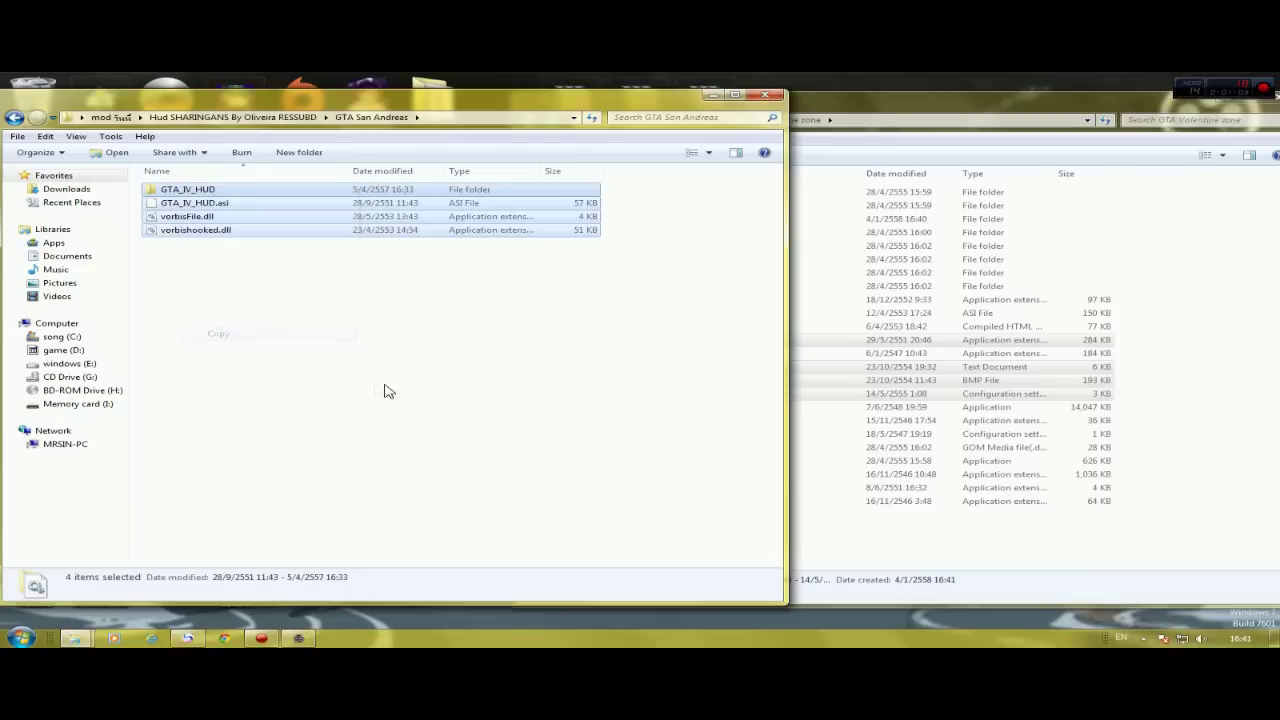
{"action": "right_click", "coordinate": [1163, 469]}
{"action": "left_click", "coordinate": [1124, 370]}
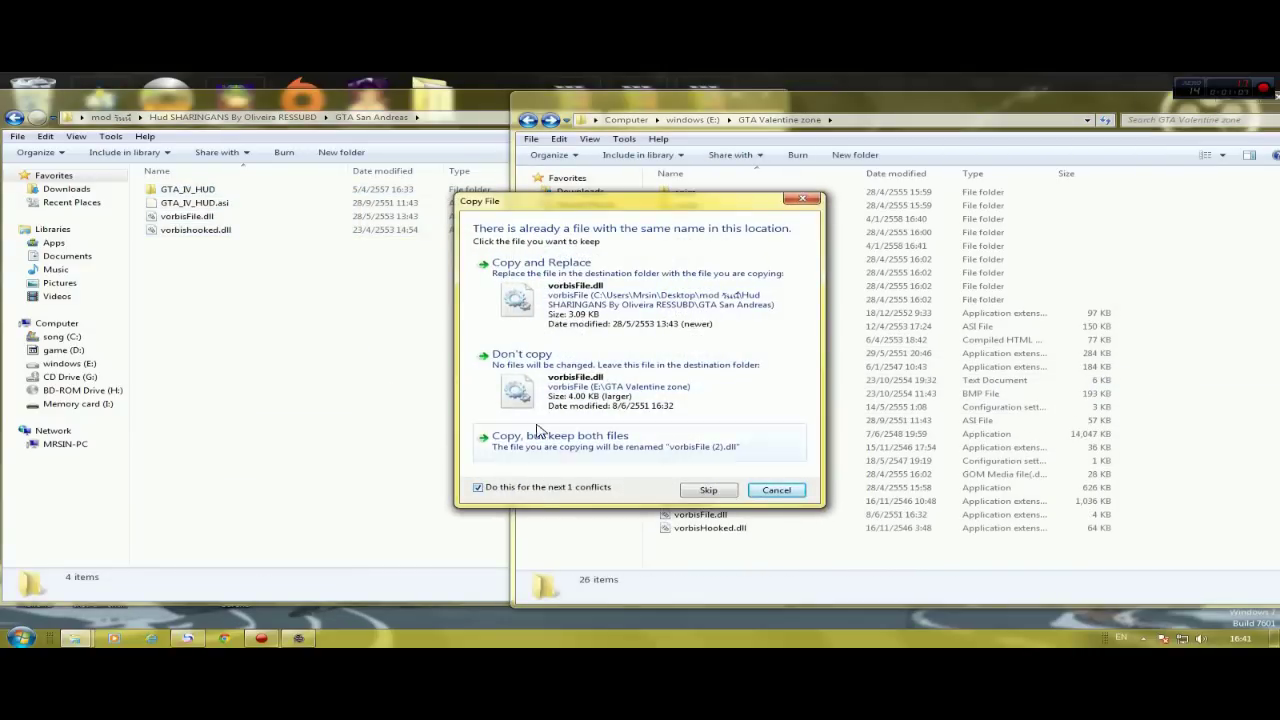
{"action": "left_click", "coordinate": [540, 290]}
- Return to the main mod folder, look into the PACK DE ARMAS NARUTO SHIPPUDEN pack's data folder, and open its add gta3.img folder
{"action": "left_click", "coordinate": [12, 117]}
{"action": "left_click", "coordinate": [12, 117]}
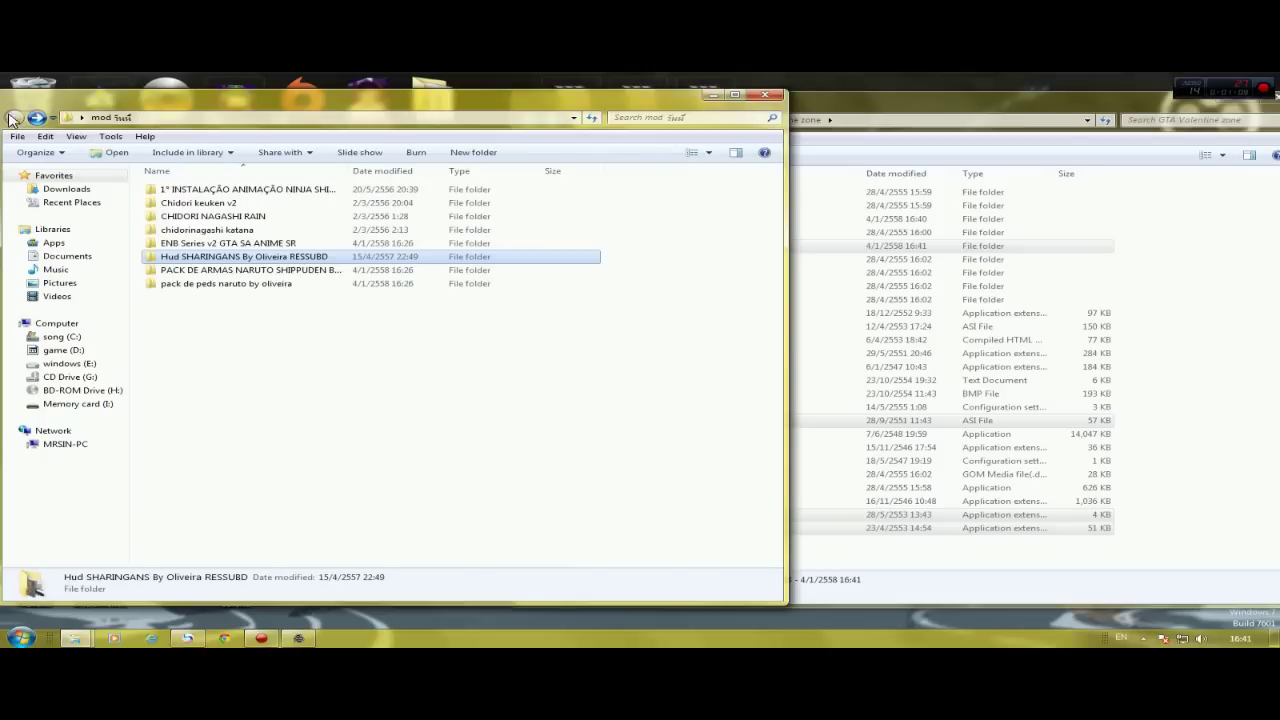
{"action": "double_click", "coordinate": [206, 268]}
{"action": "left_click", "coordinate": [180, 191]}
{"action": "double_click", "coordinate": [180, 191]}
{"action": "double_click", "coordinate": [178, 203]}
{"action": "left_click", "coordinate": [14, 117]}
{"action": "left_click", "coordinate": [203, 191]}
{"action": "double_click", "coordinate": [203, 191]}
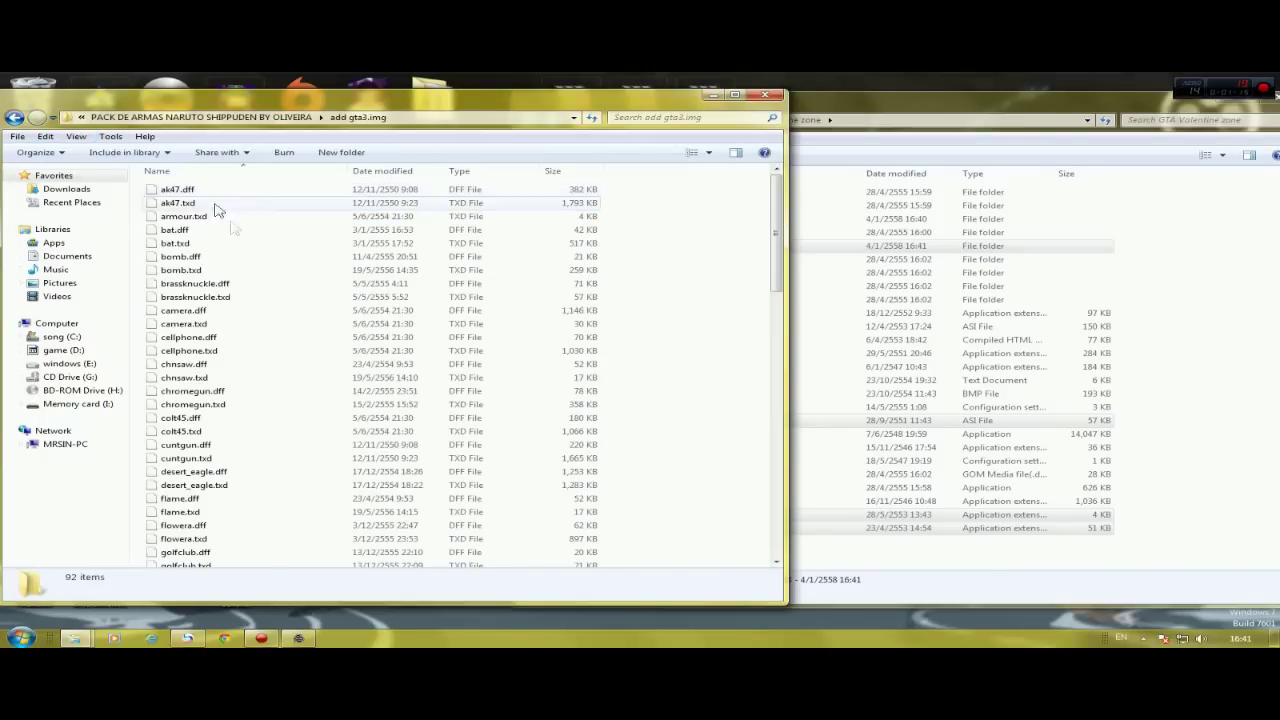
- Switch to Alci's IMG Editor, start importing files into gta3.img, and browse to the main mod folder
{"action": "left_click", "coordinate": [1124, 346]}
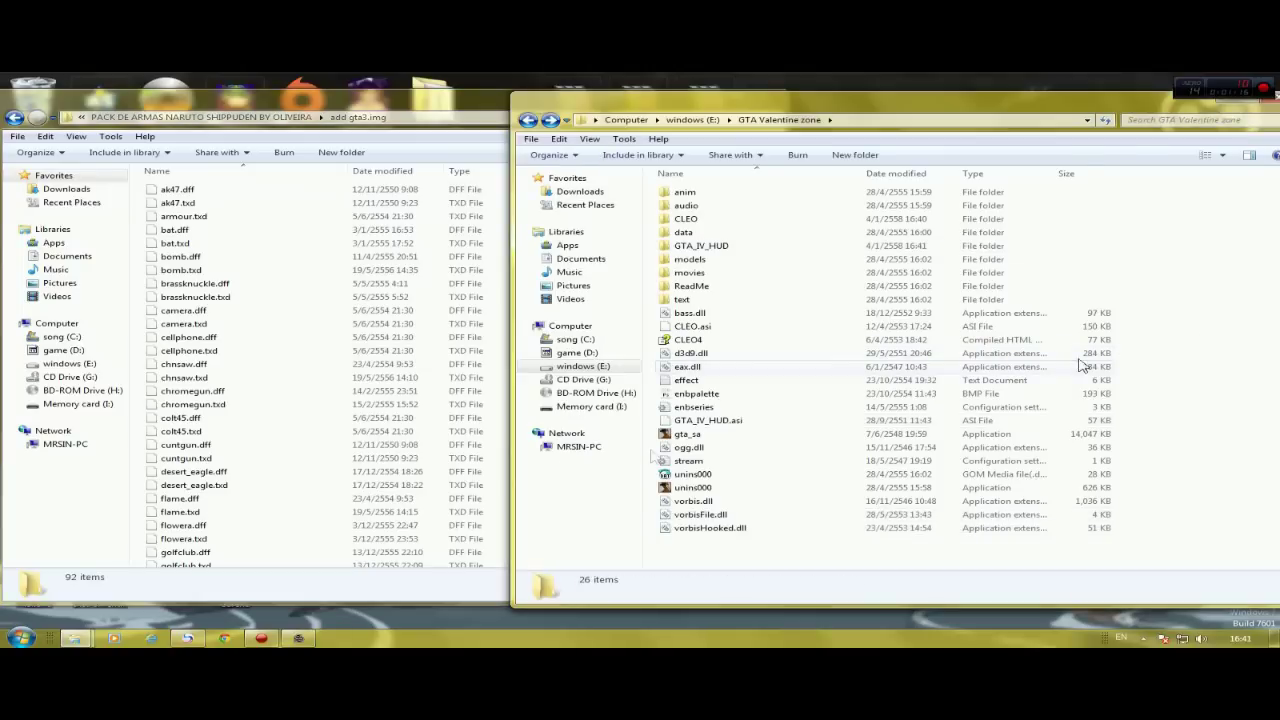
{"action": "left_click", "coordinate": [298, 638]}
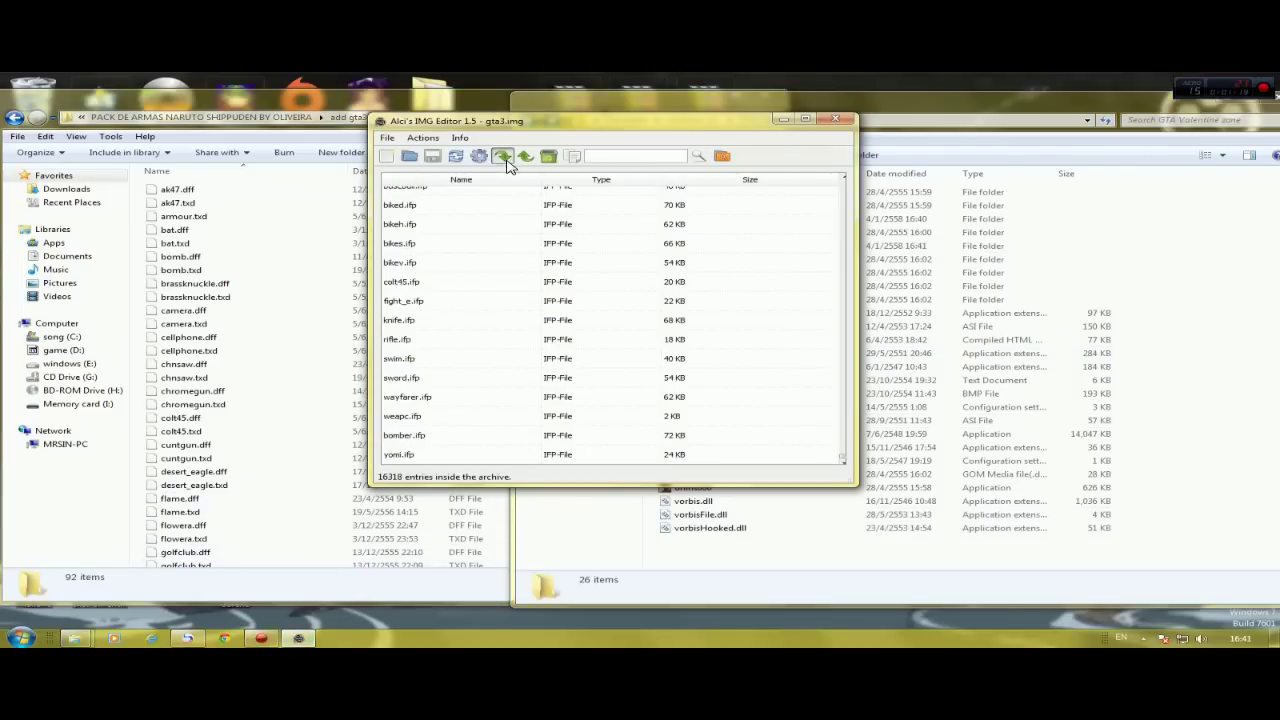
{"action": "left_click", "coordinate": [503, 159]}
{"action": "left_click", "coordinate": [459, 161]}
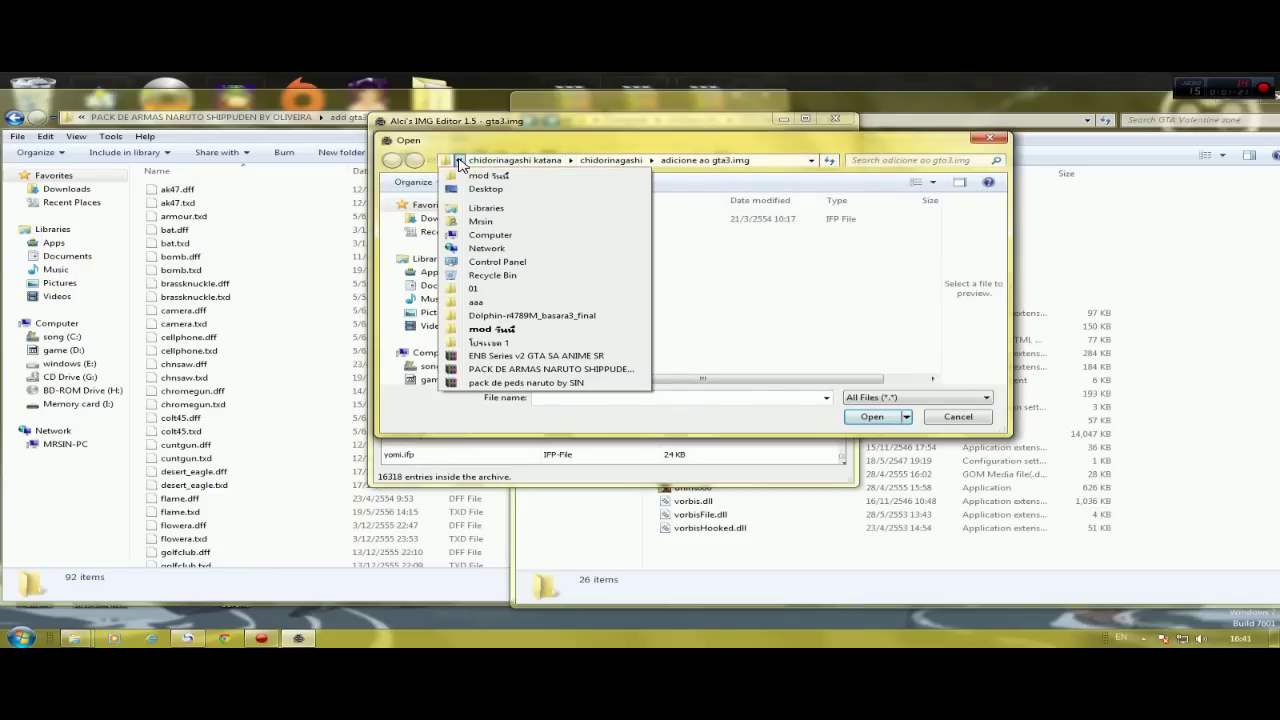
{"action": "left_click", "coordinate": [459, 161]}
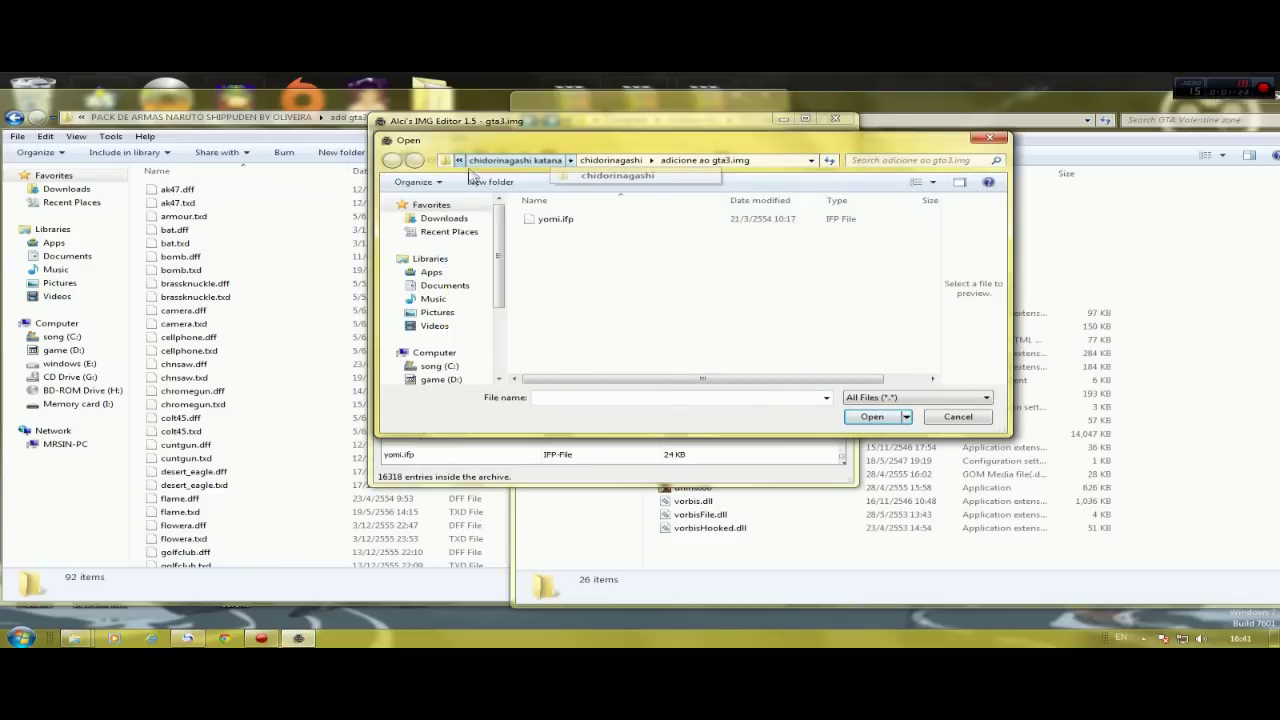
{"action": "left_click", "coordinate": [459, 161]}
{"action": "left_click", "coordinate": [488, 176]}
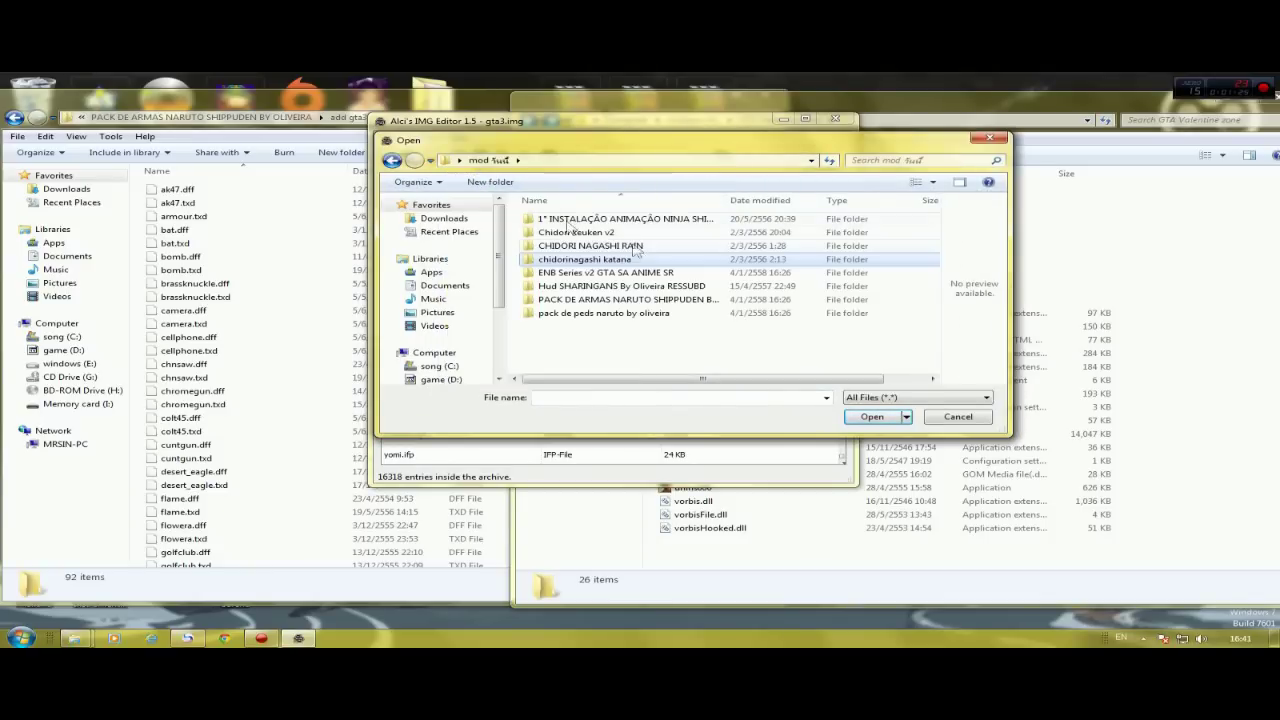
- Import all files from PACK DE ARMAS NARUTO SHIPPUDEN's add gta3.img folder into gta3.img and save the archive
{"action": "double_click", "coordinate": [590, 300]}
{"action": "double_click", "coordinate": [556, 221]}
{"action": "double_click", "coordinate": [556, 220]}
{"action": "left_click", "coordinate": [560, 222]}
{"action": "key", "text": "ctrl+a"}
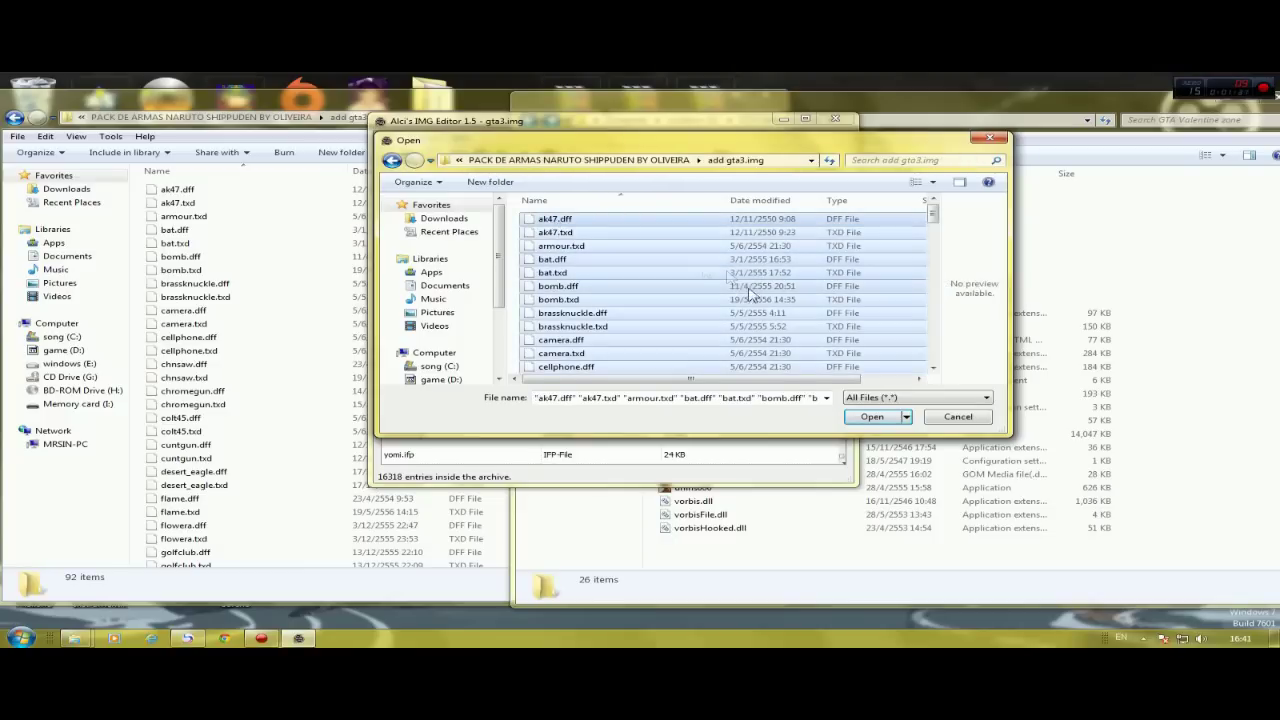
{"action": "left_click", "coordinate": [871, 416]}
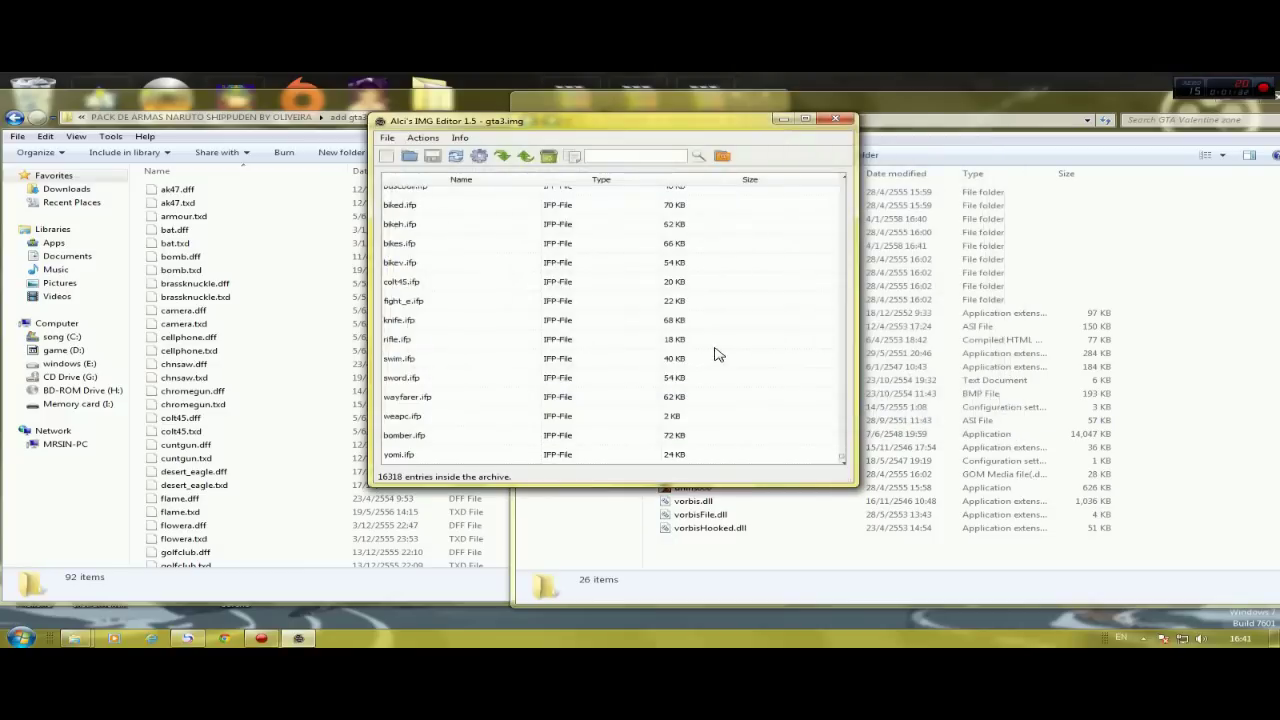
{"action": "left_click", "coordinate": [432, 158]}
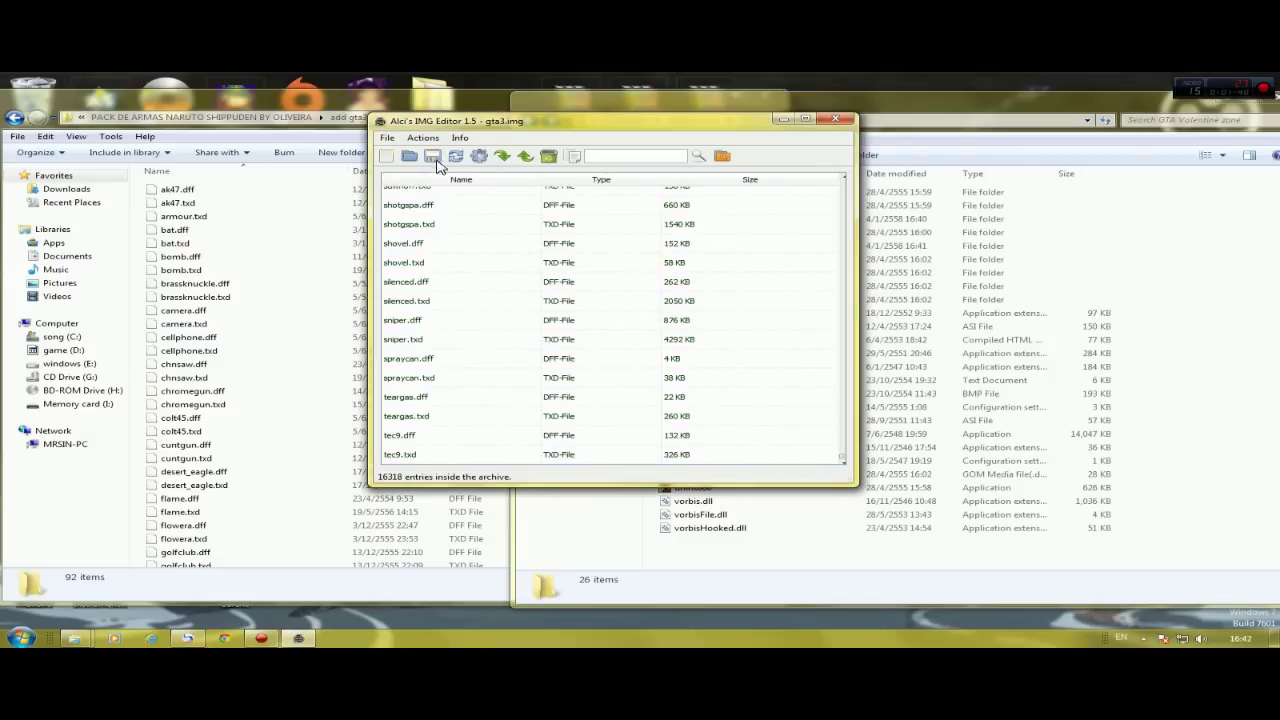
- Open the data folder of PACK DE ARMAS NARUTO SHIPPUDEN and examine the weapon file in it
{"action": "left_click", "coordinate": [62, 117]}
{"action": "left_click", "coordinate": [15, 117]}
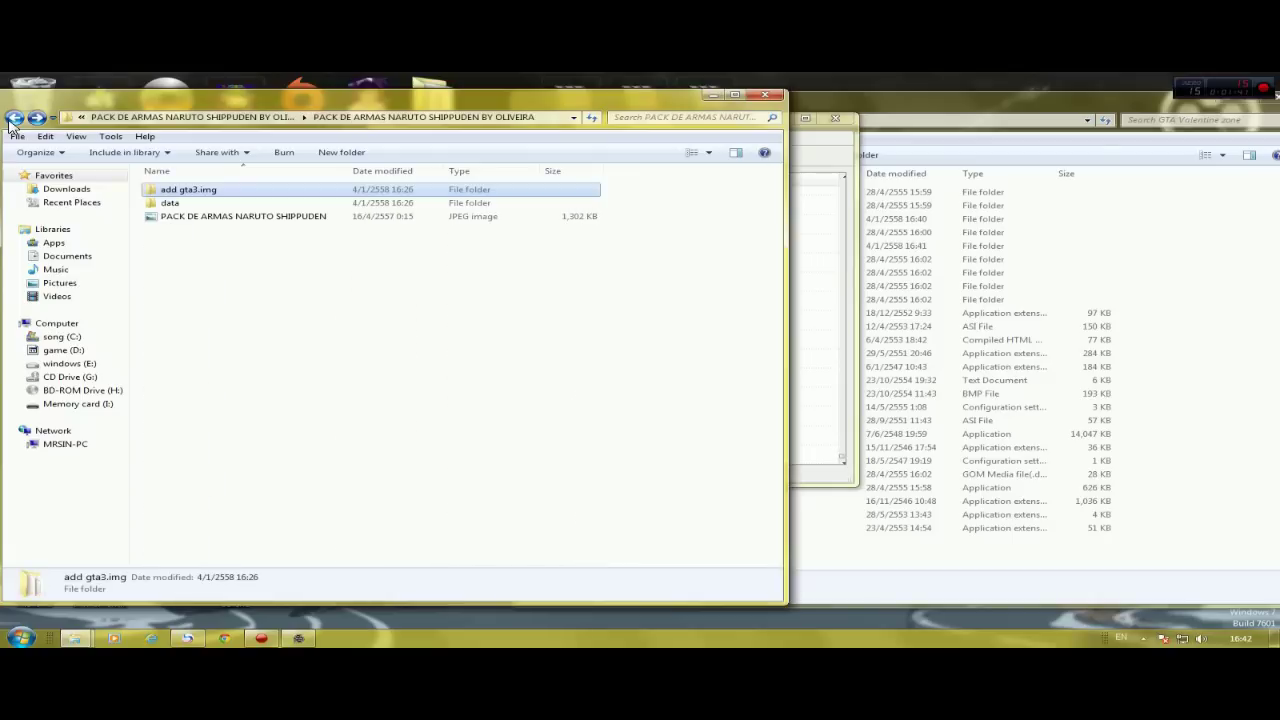
{"action": "double_click", "coordinate": [163, 206]}
{"action": "left_click", "coordinate": [168, 193]}
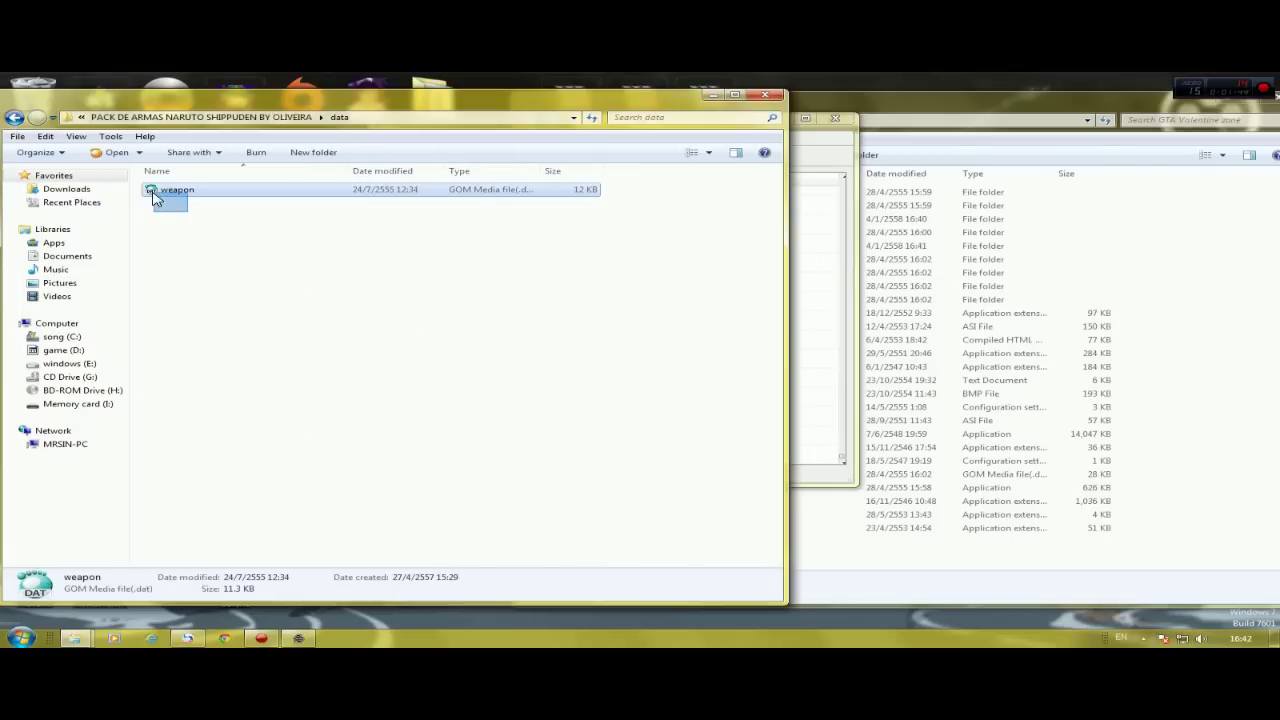
{"action": "left_click", "coordinate": [194, 229]}
{"action": "left_click_drag", "start_coordinate": [309, 232], "coordinate": [218, 189]}
{"action": "left_click", "coordinate": [245, 232]}
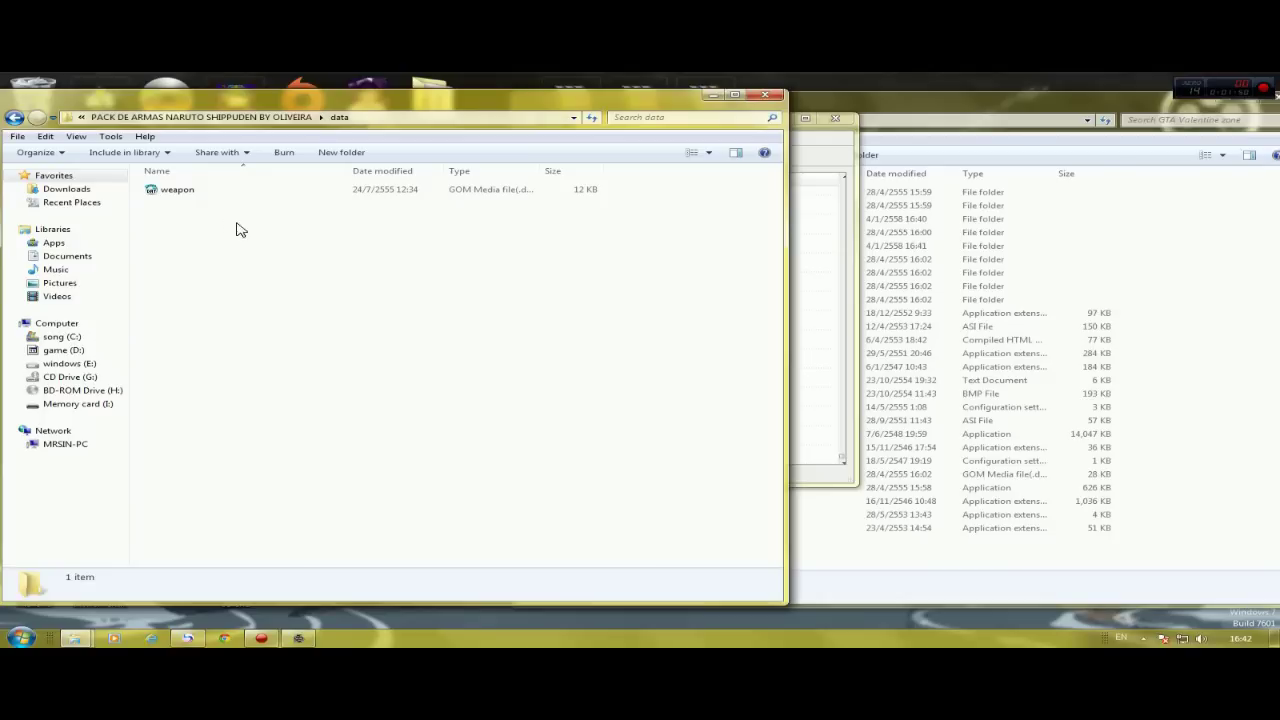
{"action": "left_click_drag", "start_coordinate": [312, 224], "coordinate": [168, 180]}
{"action": "left_click_drag", "start_coordinate": [241, 207], "coordinate": [192, 202]}
{"action": "left_click", "coordinate": [235, 234]}
{"action": "left_click_drag", "start_coordinate": [214, 218], "coordinate": [180, 176]}
{"action": "left_click", "coordinate": [191, 239]}
{"action": "left_click", "coordinate": [189, 192]}
- Return to the main mod folder and open the inner pack de peds naruto folder
{"action": "left_click", "coordinate": [15, 118]}
{"action": "left_click", "coordinate": [15, 118]}
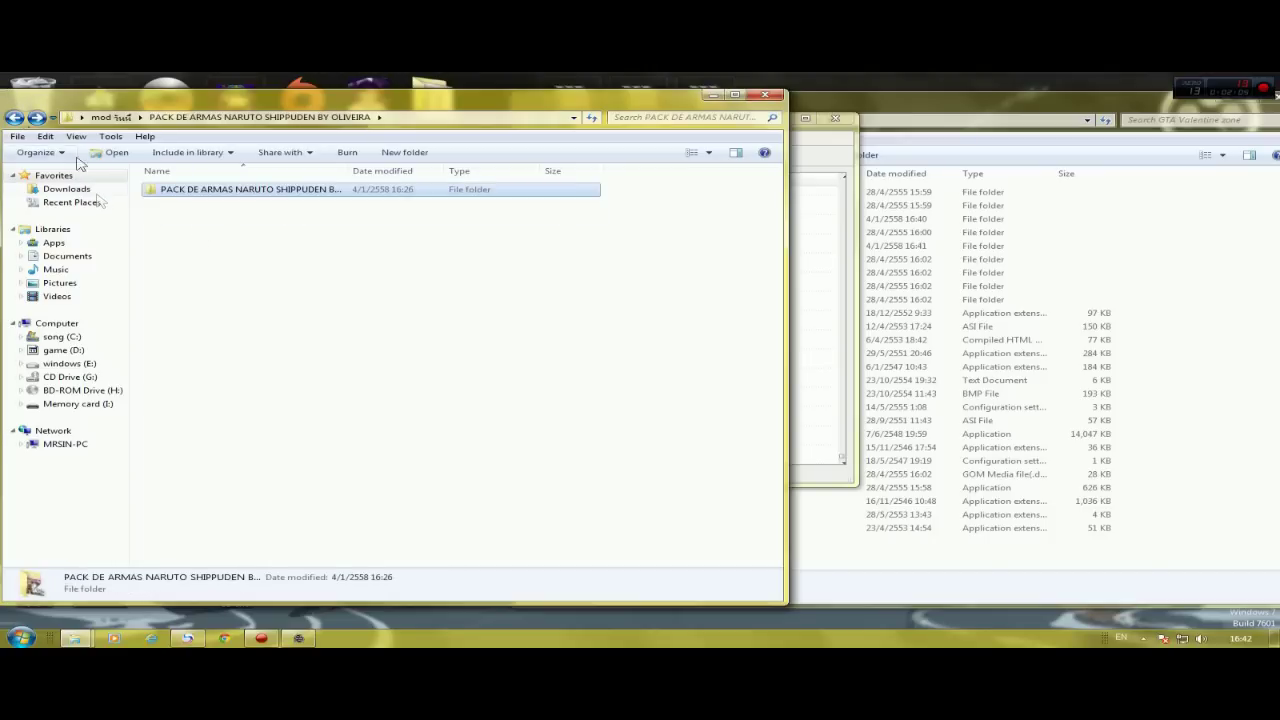
{"action": "left_click", "coordinate": [15, 118]}
{"action": "double_click", "coordinate": [218, 285]}
{"action": "double_click", "coordinate": [187, 192]}
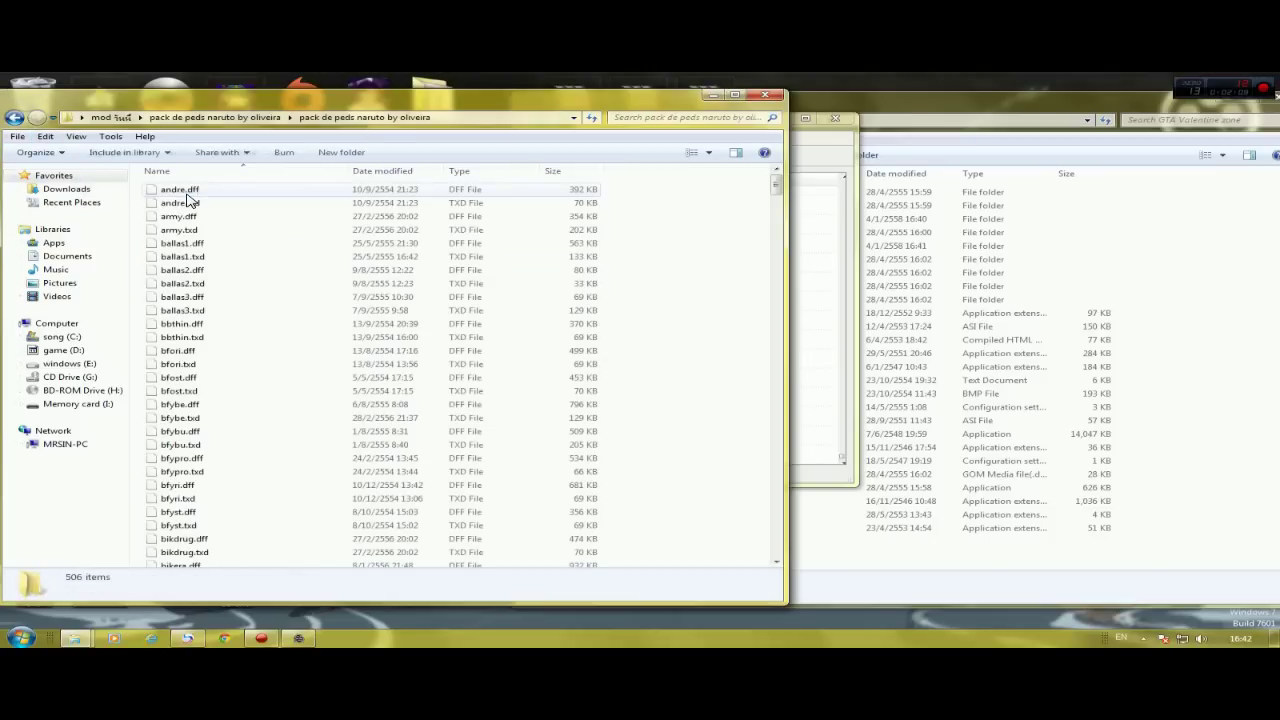
- Import all files from the inner pack de peds naruto folder into gta3.img with Alci's IMG Editor and save the archive
{"action": "left_click", "coordinate": [713, 95]}
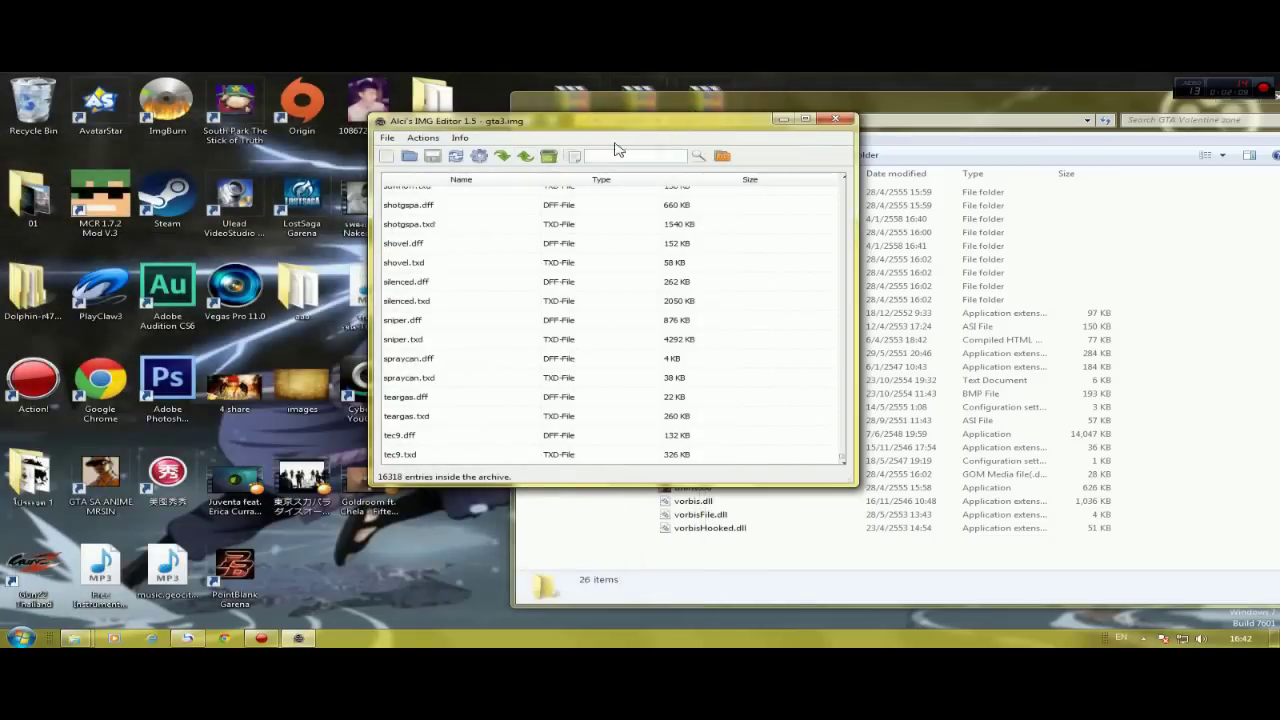
{"action": "left_click", "coordinate": [503, 158]}
{"action": "left_click", "coordinate": [459, 161]}
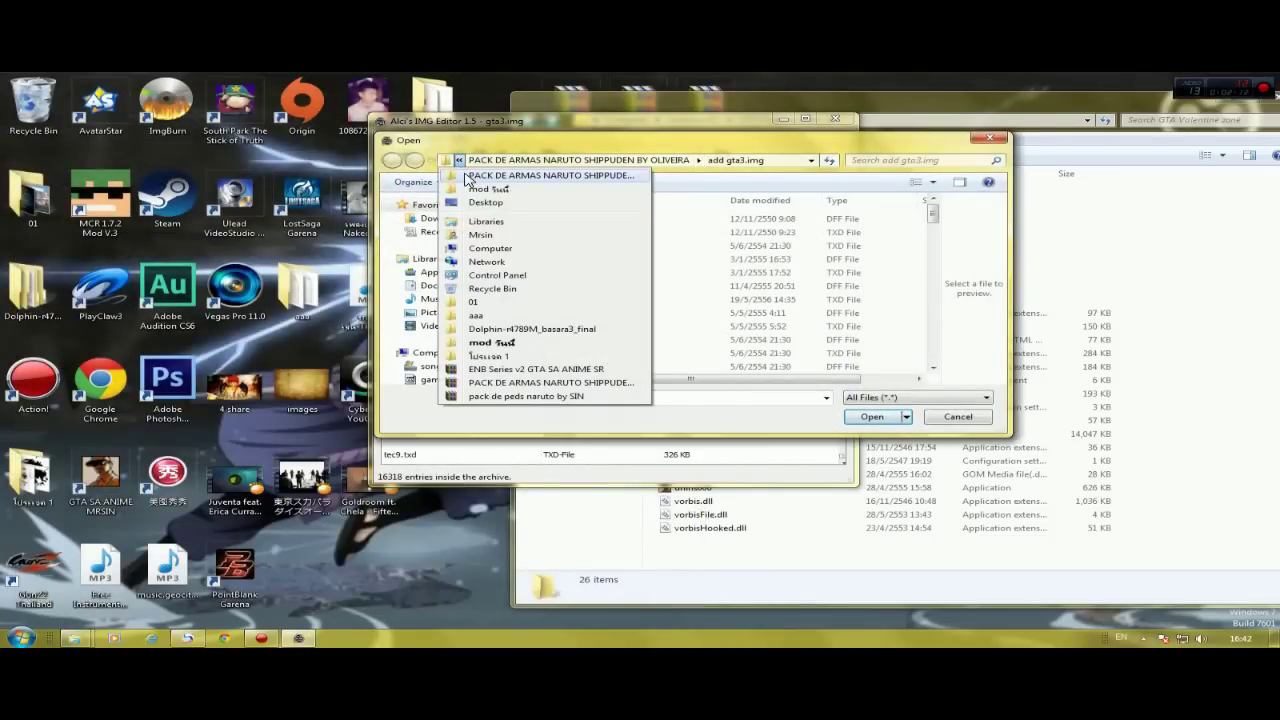
{"action": "left_click", "coordinate": [464, 176]}
{"action": "left_click", "coordinate": [487, 161]}
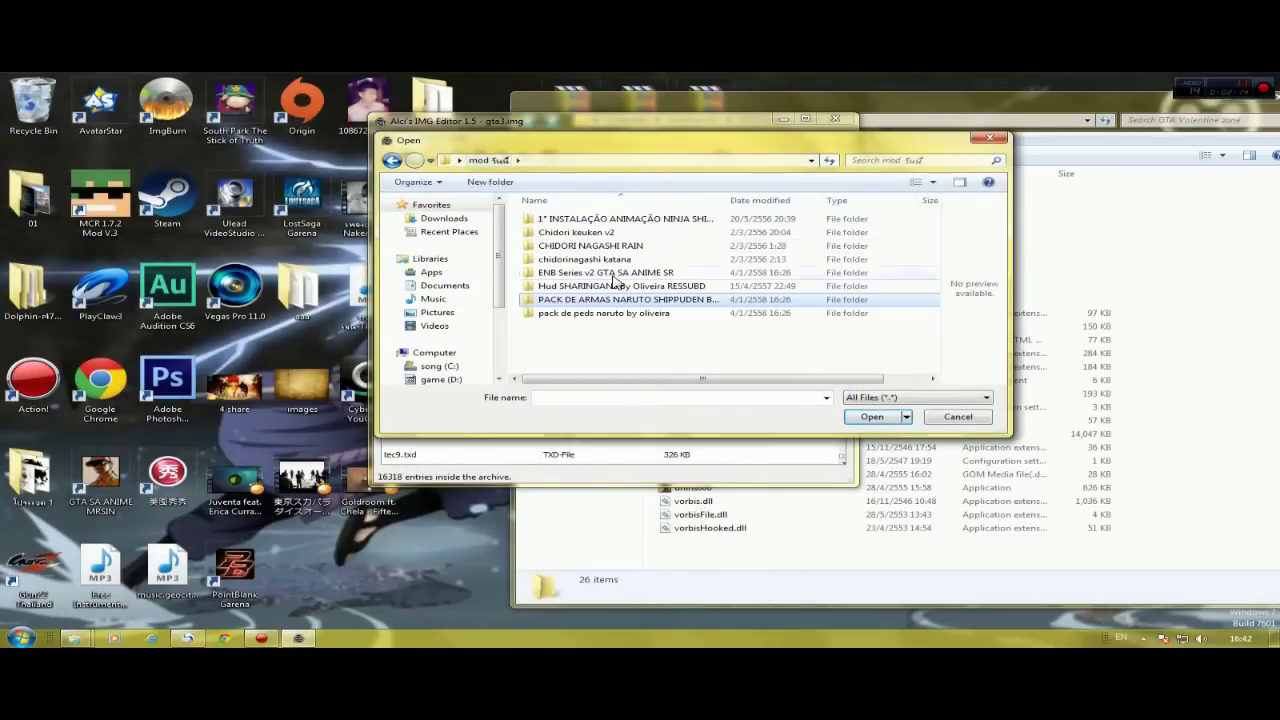
{"action": "double_click", "coordinate": [600, 312]}
{"action": "double_click", "coordinate": [590, 222]}
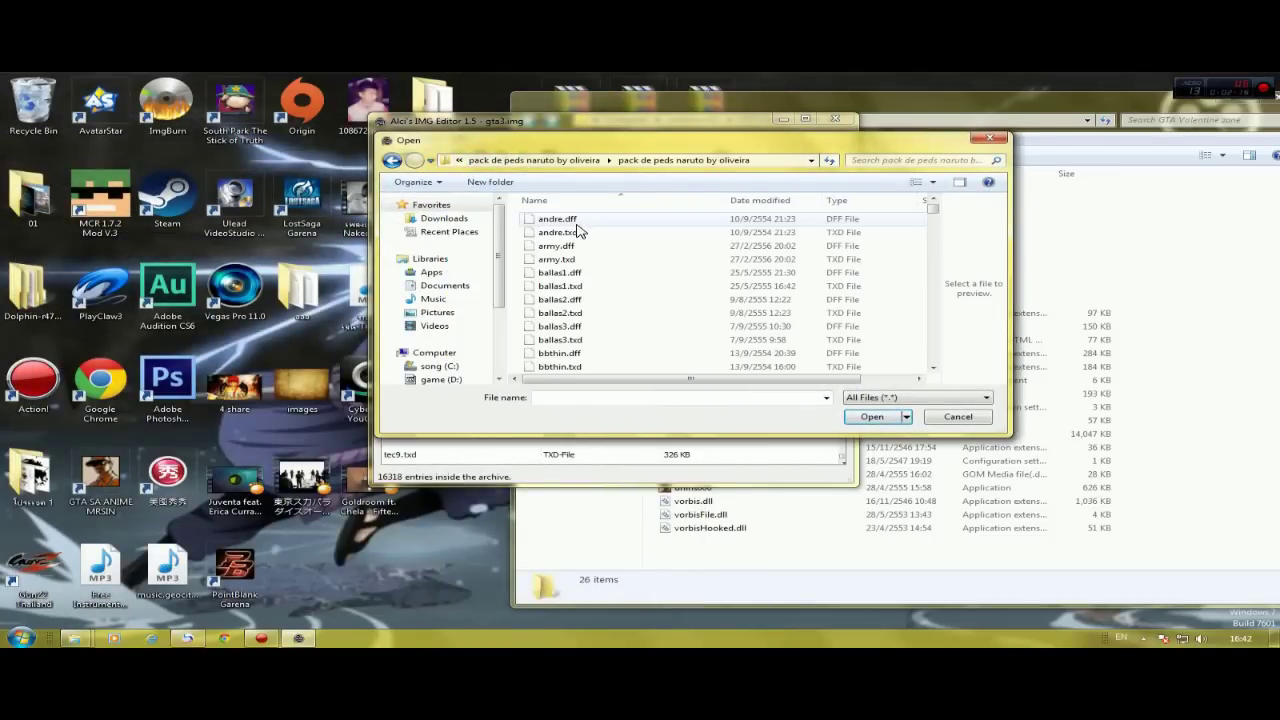
{"action": "left_click", "coordinate": [581, 220]}
{"action": "key", "text": "ctrl+a"}
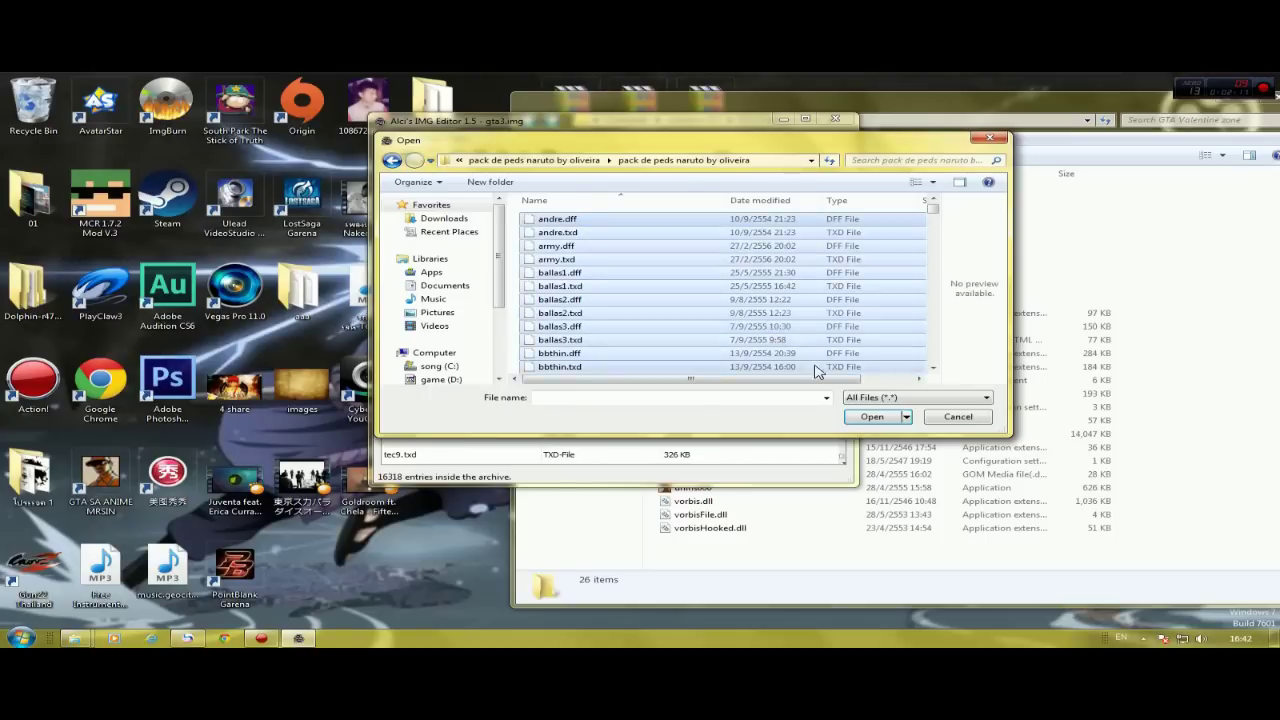
{"action": "left_click", "coordinate": [871, 416]}
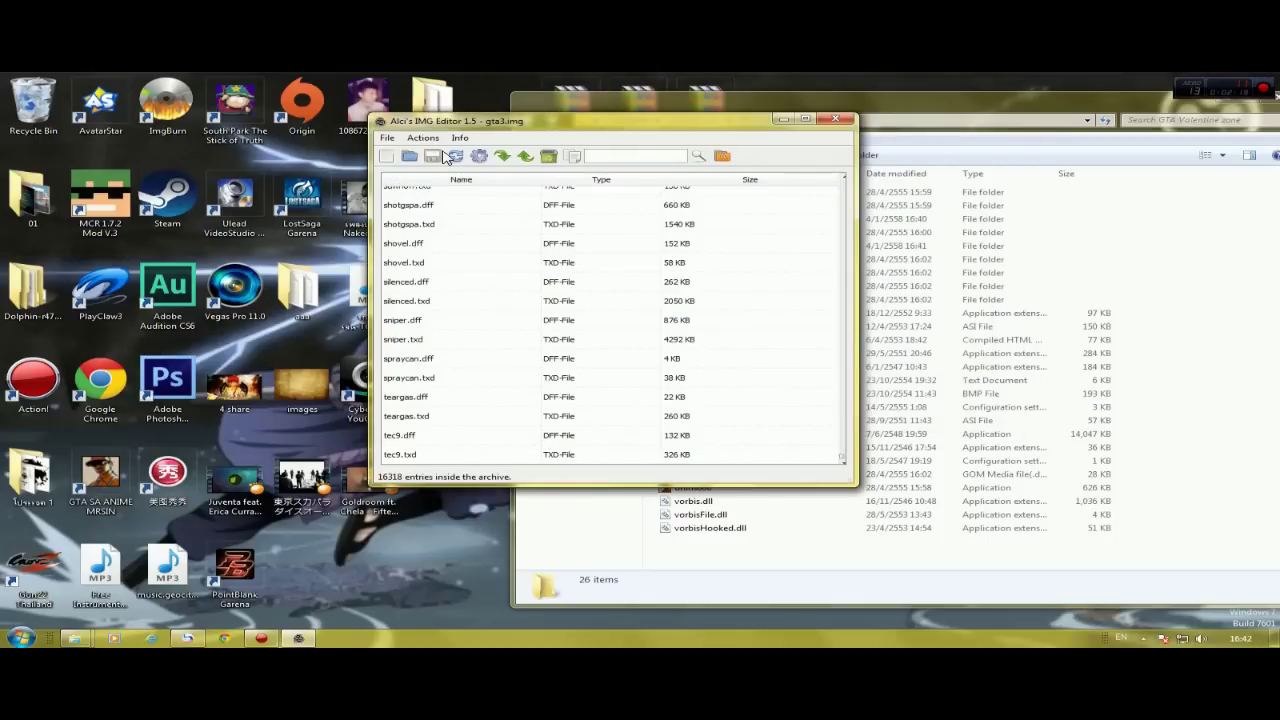
{"action": "left_click", "coordinate": [433, 158]}
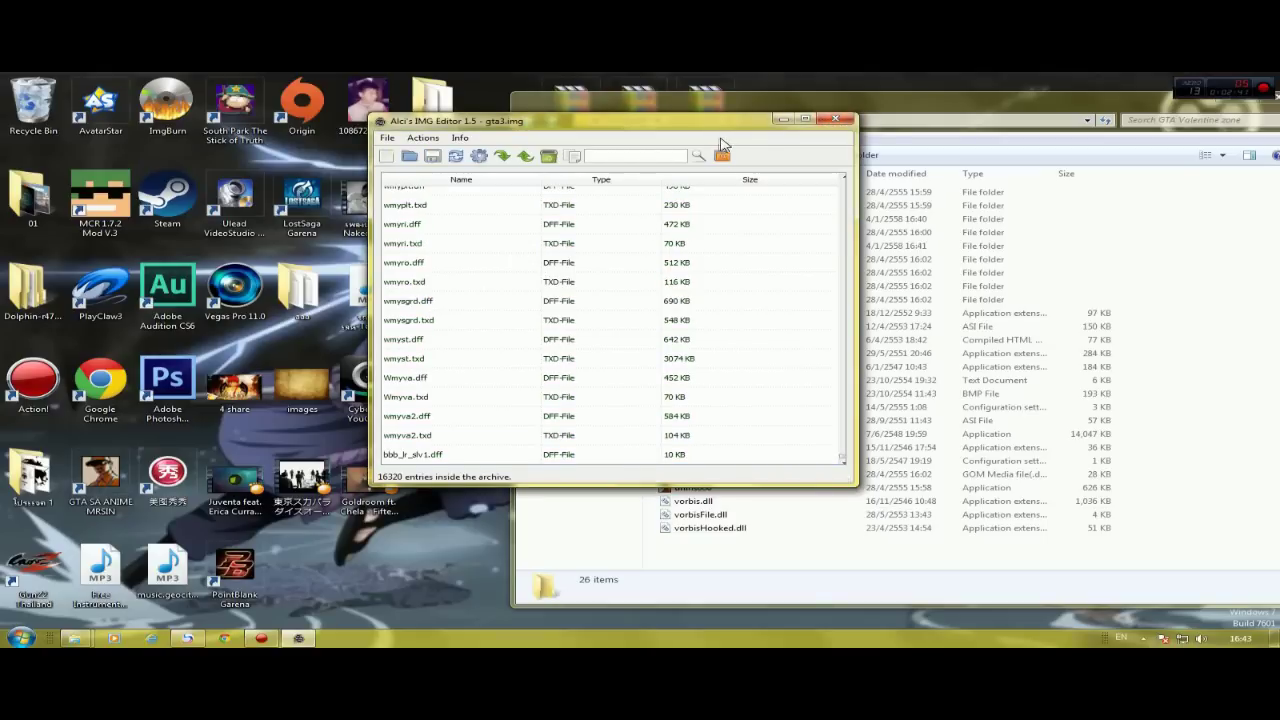
- Close Alci's IMG Editor, move the GTA Valentine zone window to the middle of the desktop, and widen it slightly
{"action": "left_click", "coordinate": [835, 118]}
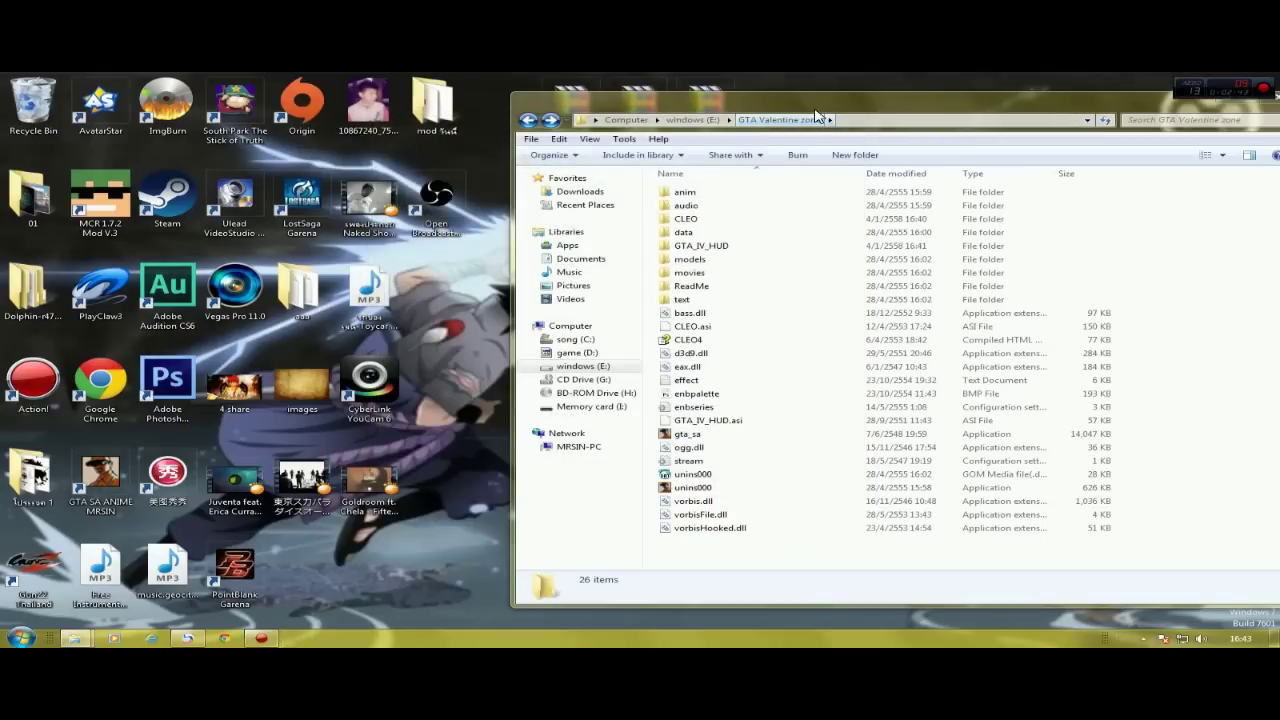
{"action": "left_click_drag", "start_coordinate": [800, 117], "coordinate": [543, 121]}
{"action": "left_click_drag", "start_coordinate": [834, 101], "coordinate": [845, 84]}
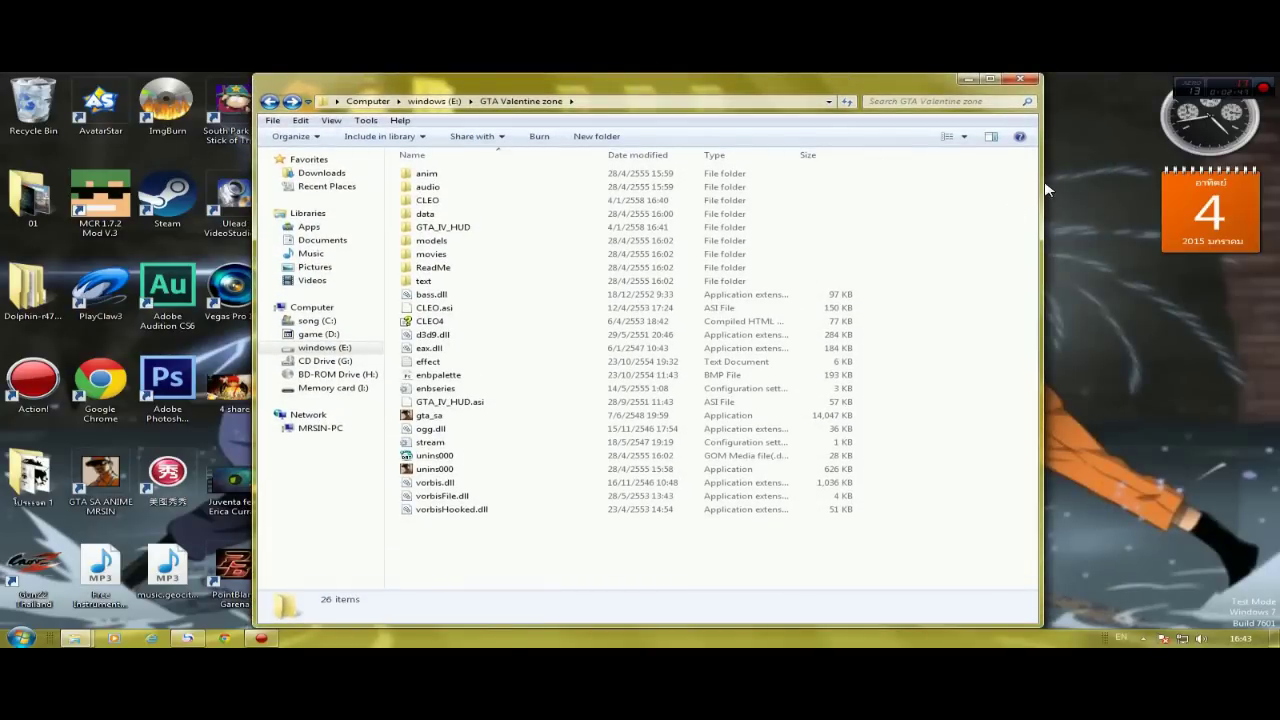
{"action": "mouse_move", "coordinate": [1043, 182]}
{"action": "left_mouse_down"}
{"action": "mouse_move", "coordinate": [1150, 182]}
{"action": "mouse_move", "coordinate": [1051, 182]}
{"action": "left_mouse_up"}
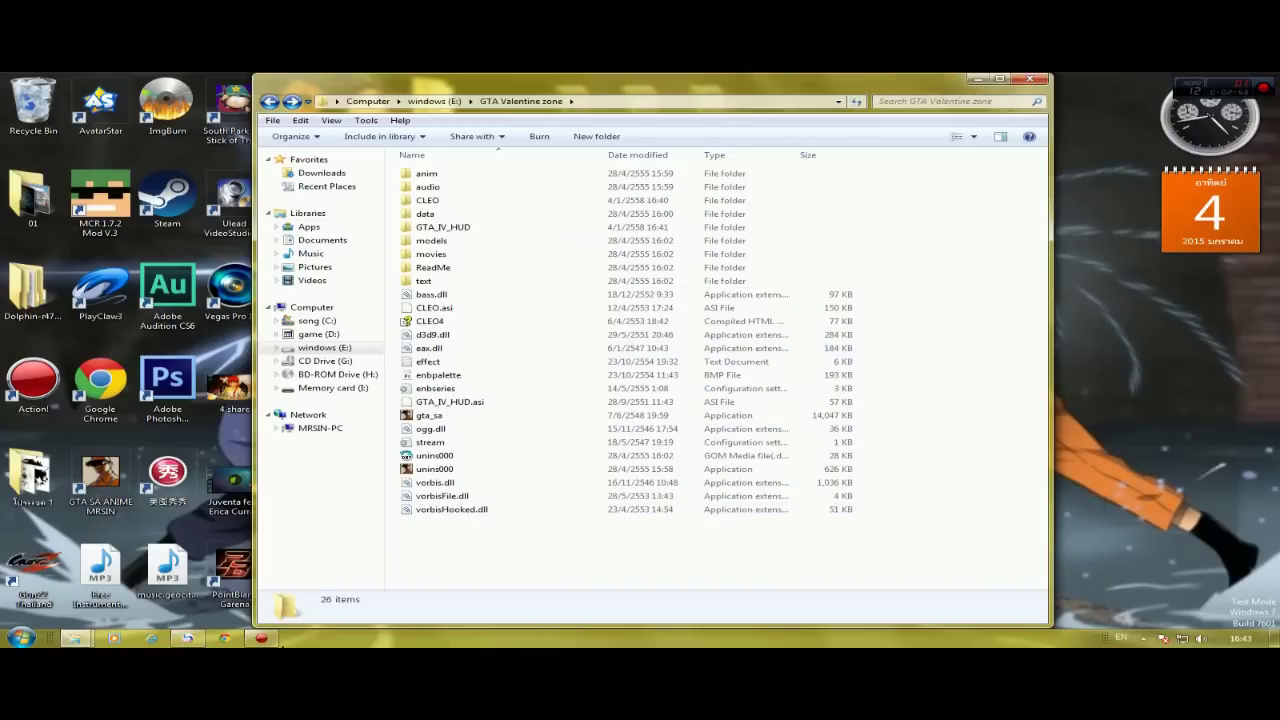
{"action": "left_click", "coordinate": [261, 638]}
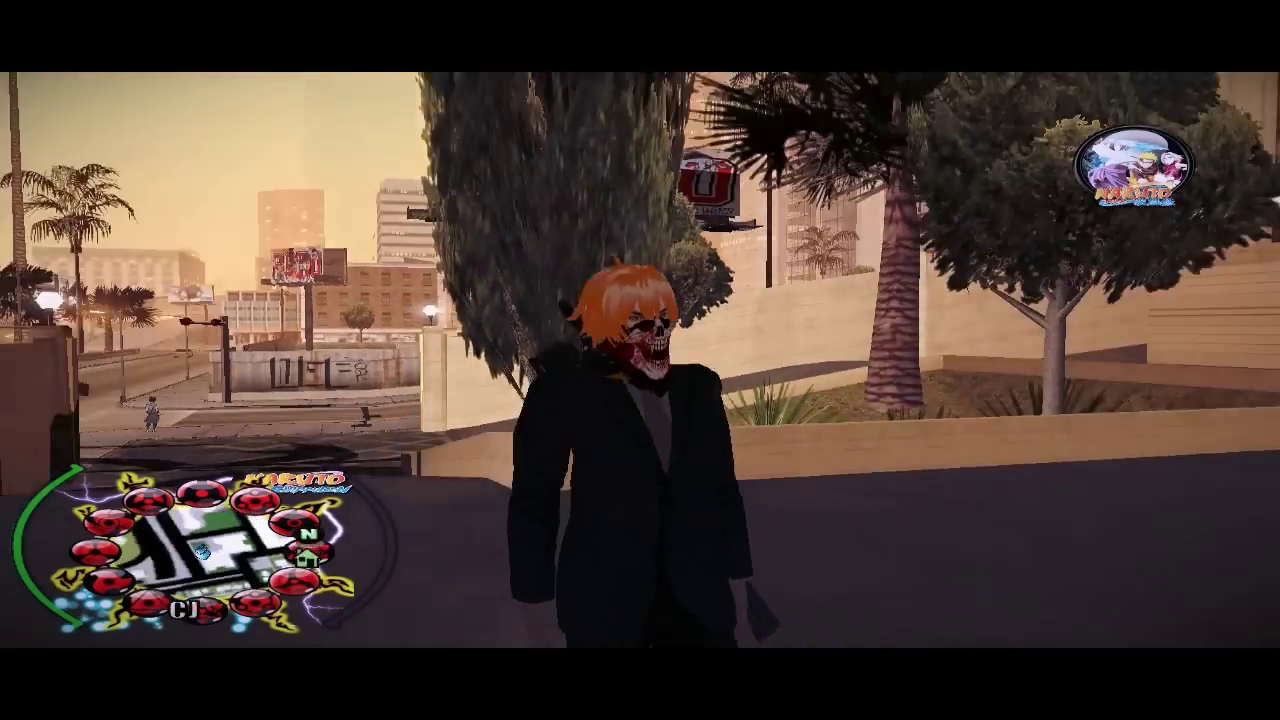
{"action": "key", "text": "w"}
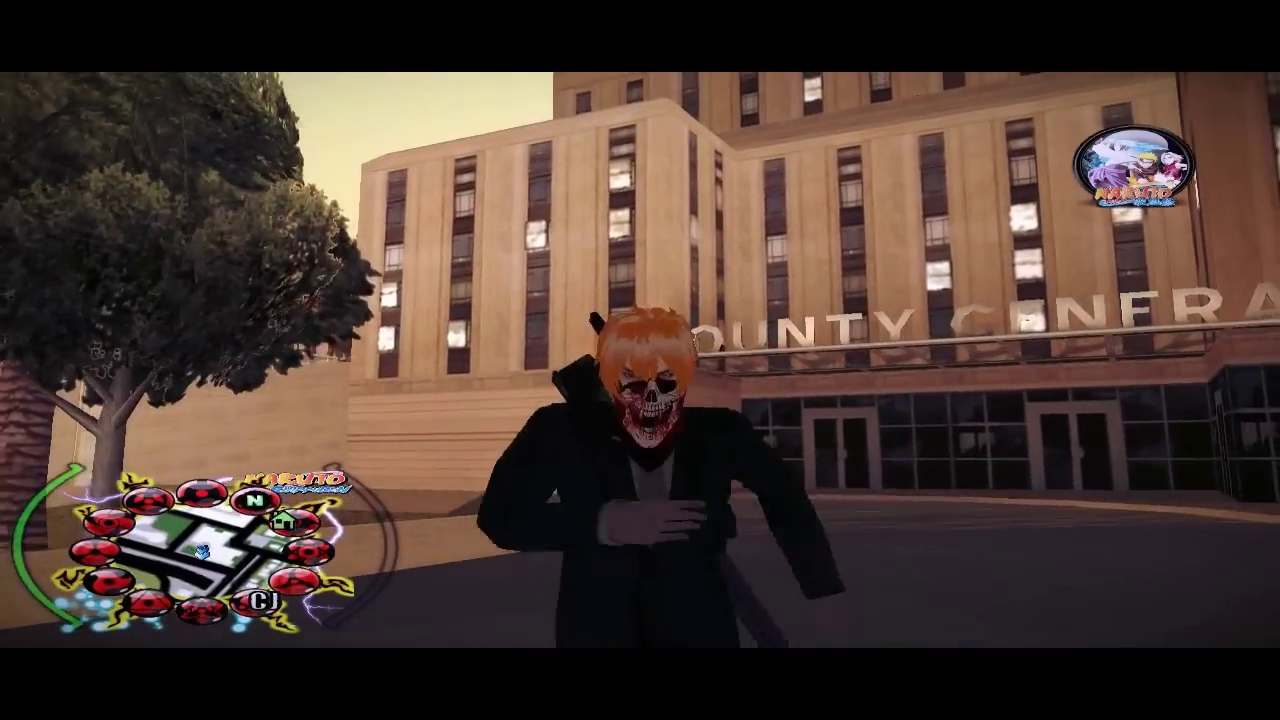
{"action": "key", "text": "w"}
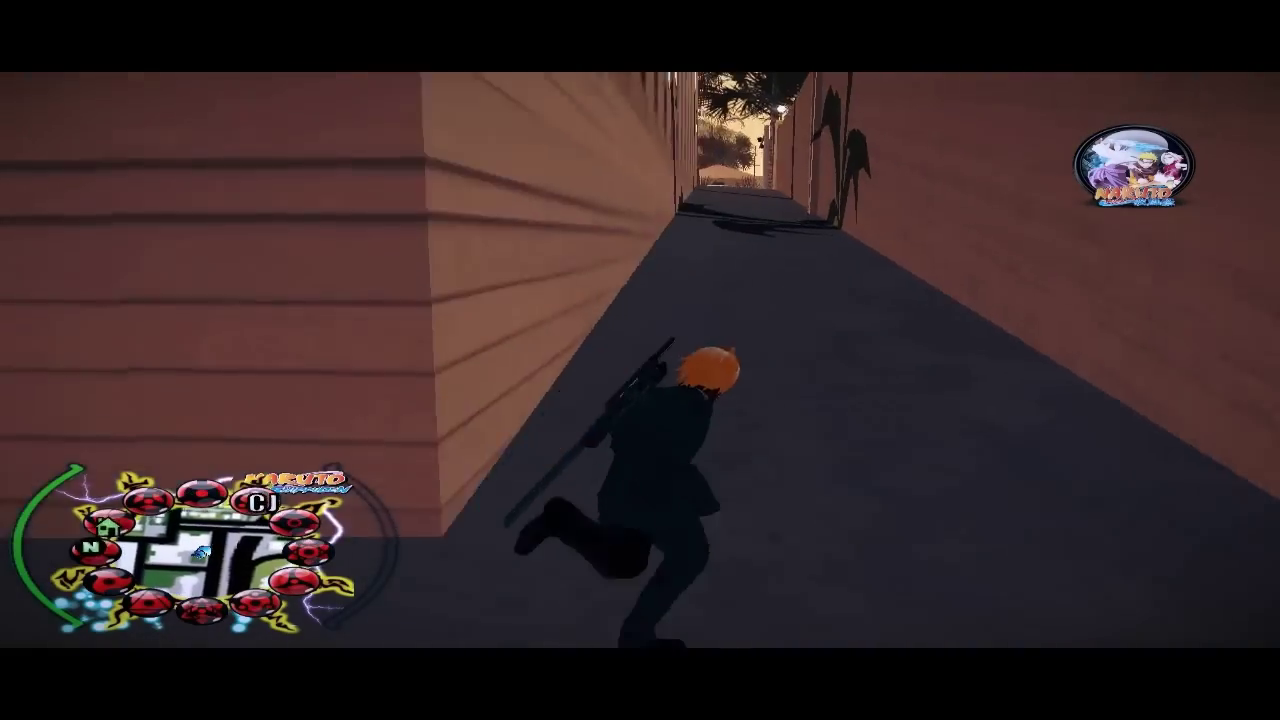
{"action": "key", "text": "w"}
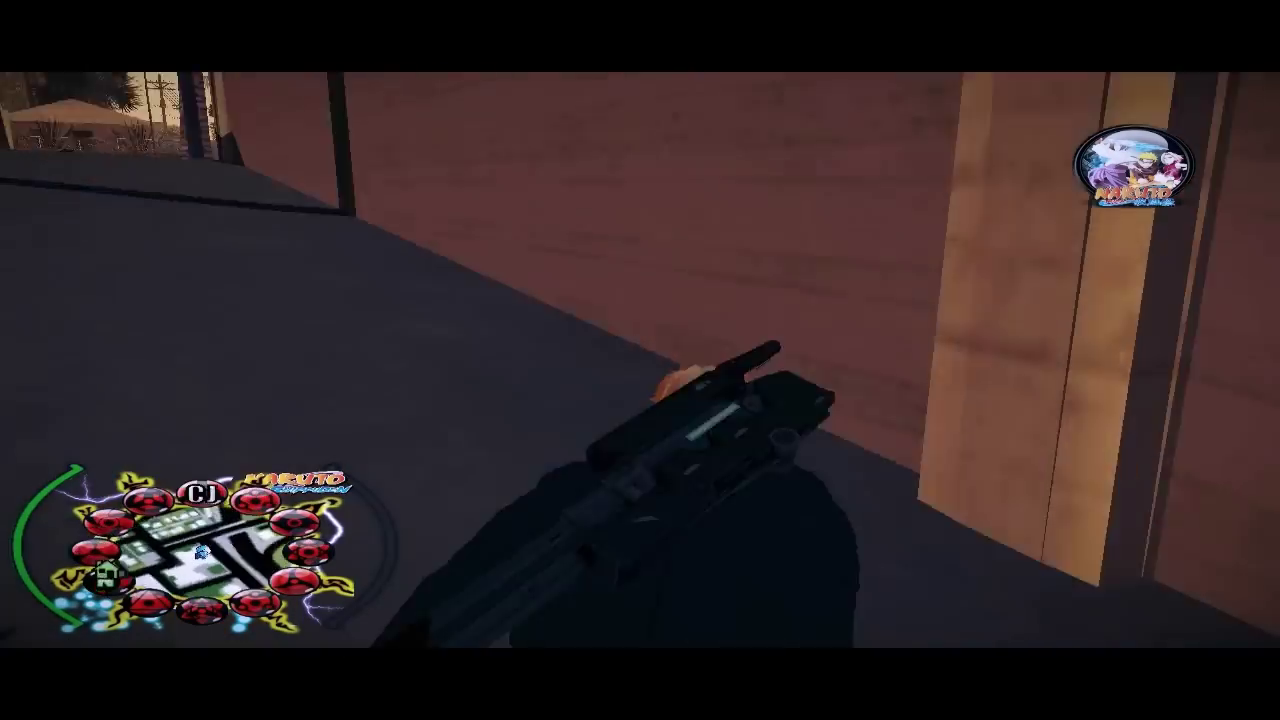
{"action": "key", "text": "w"}
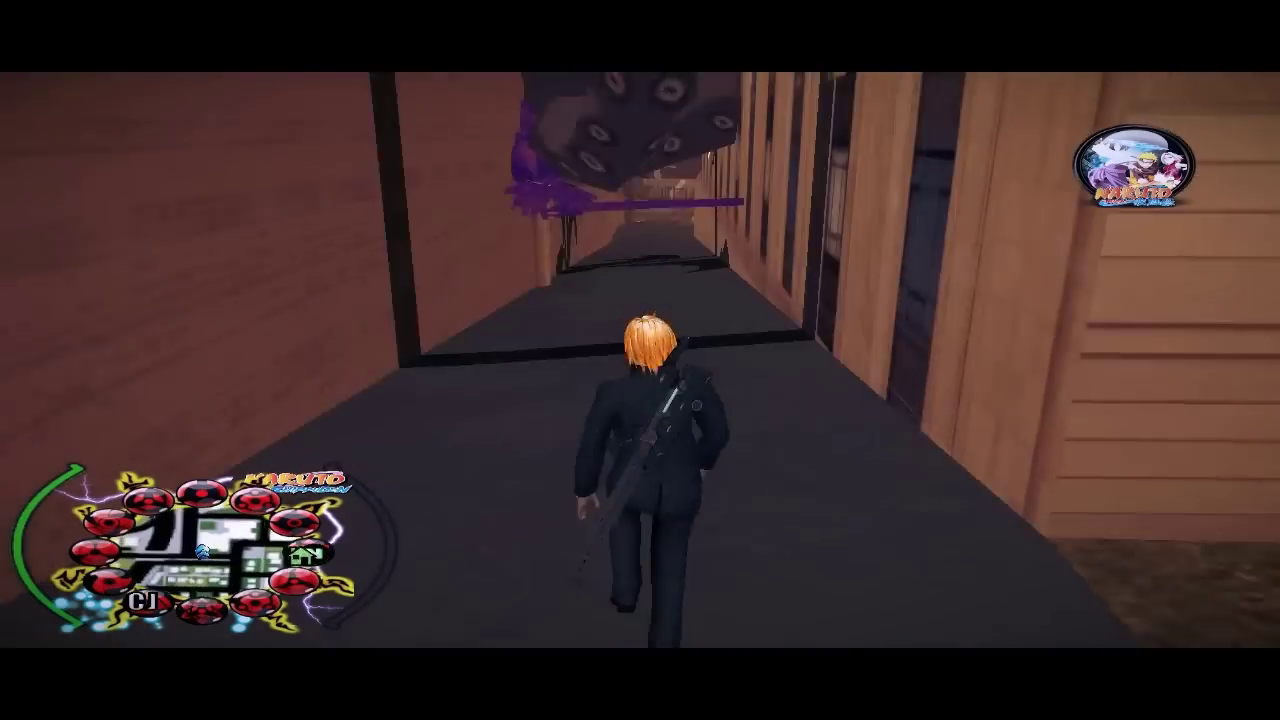
{"action": "key", "text": "w"}
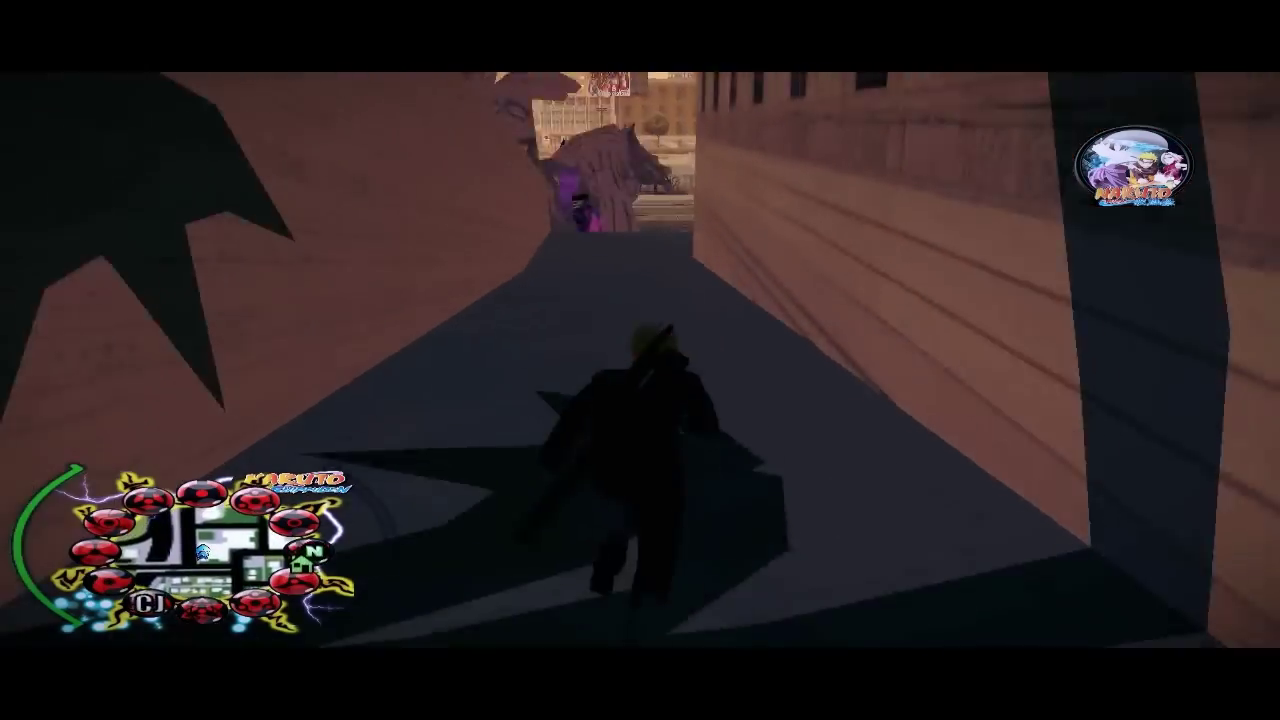
{"action": "key", "text": "w"}
{"action": "key", "text": "w"}
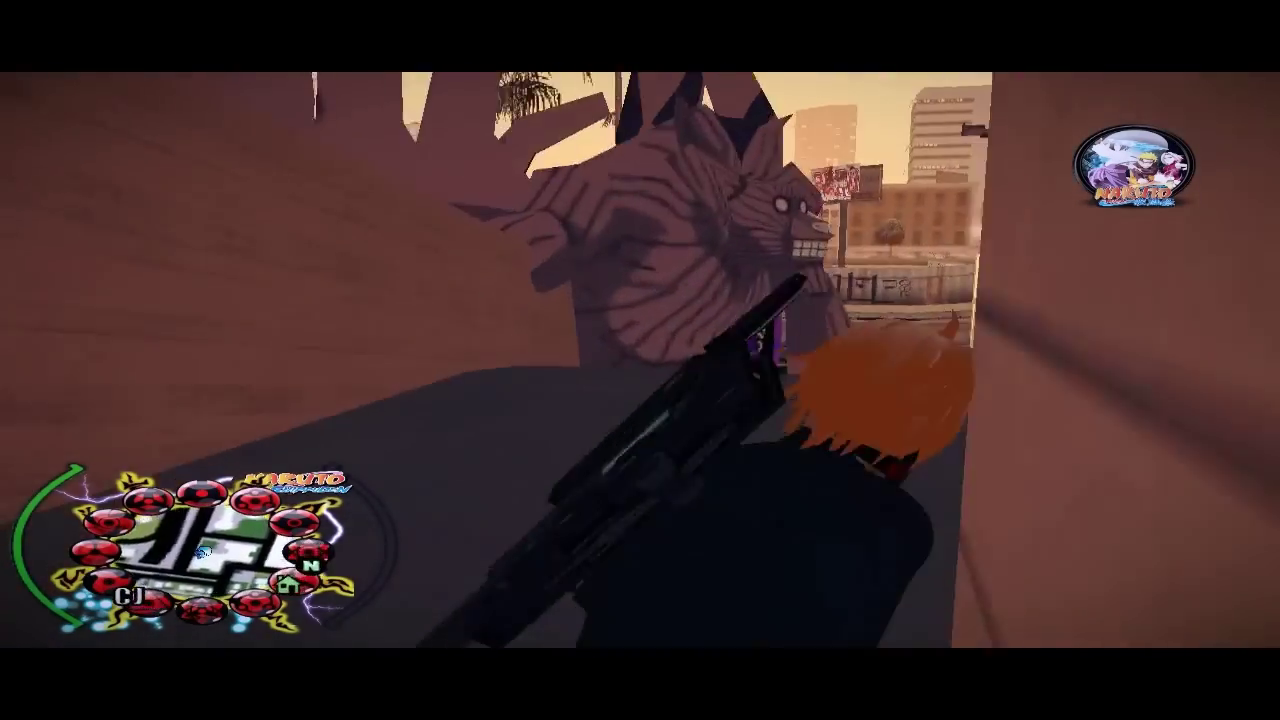
{"action": "key", "text": "w"}
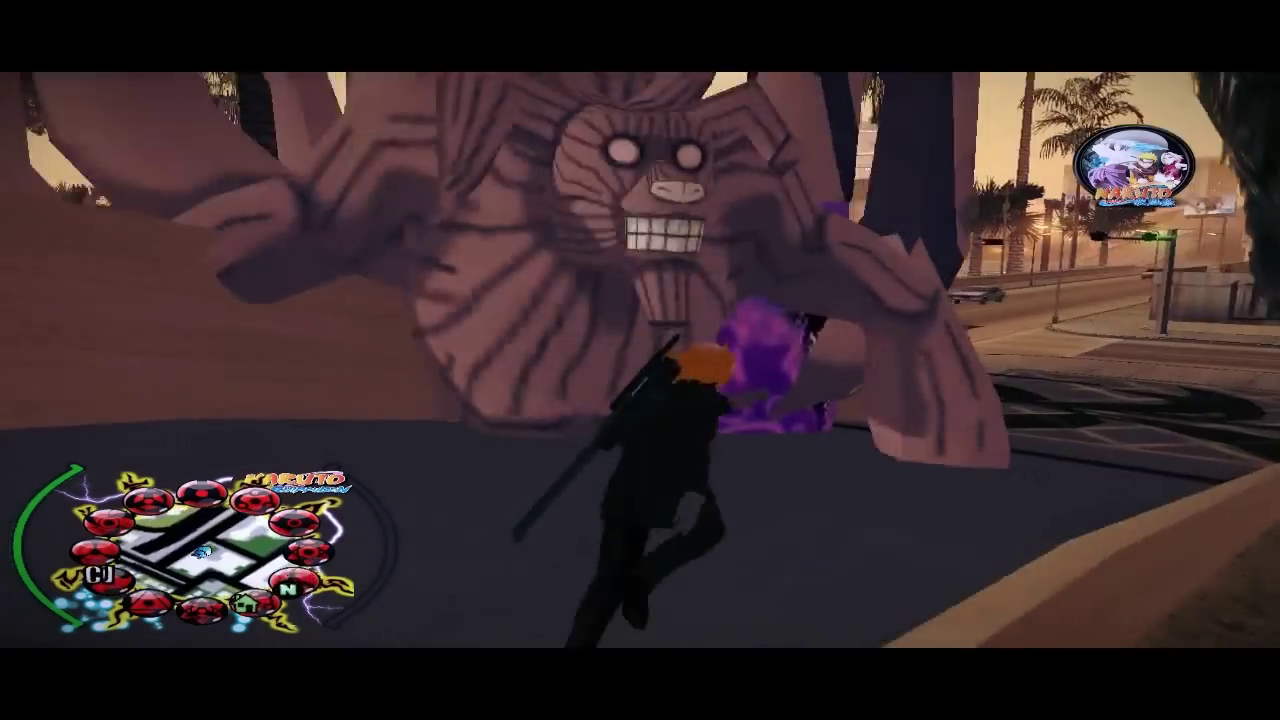
{"action": "key", "text": "w"}
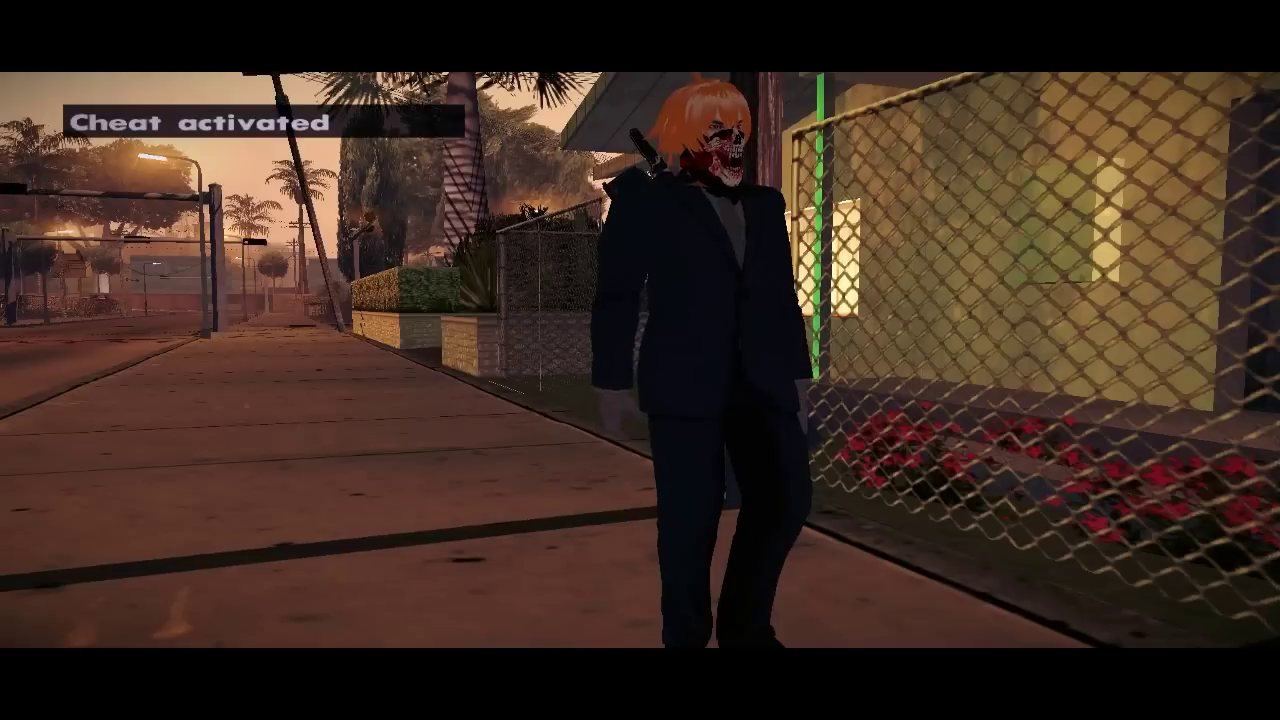
- Open the in-game Melee Weapons list and preview the modded weapon models from Brassknuckle through Chainsaw
{"action": "key", "text": "space"}
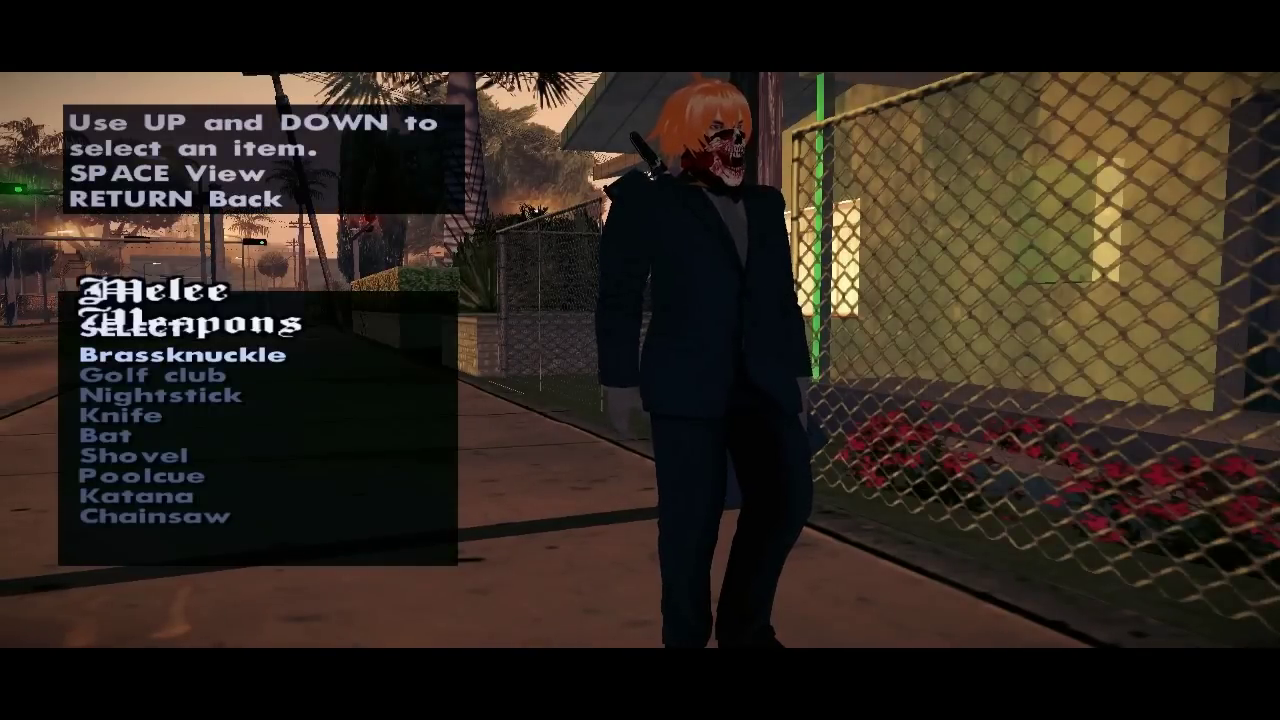
{"action": "key", "text": "Down"}
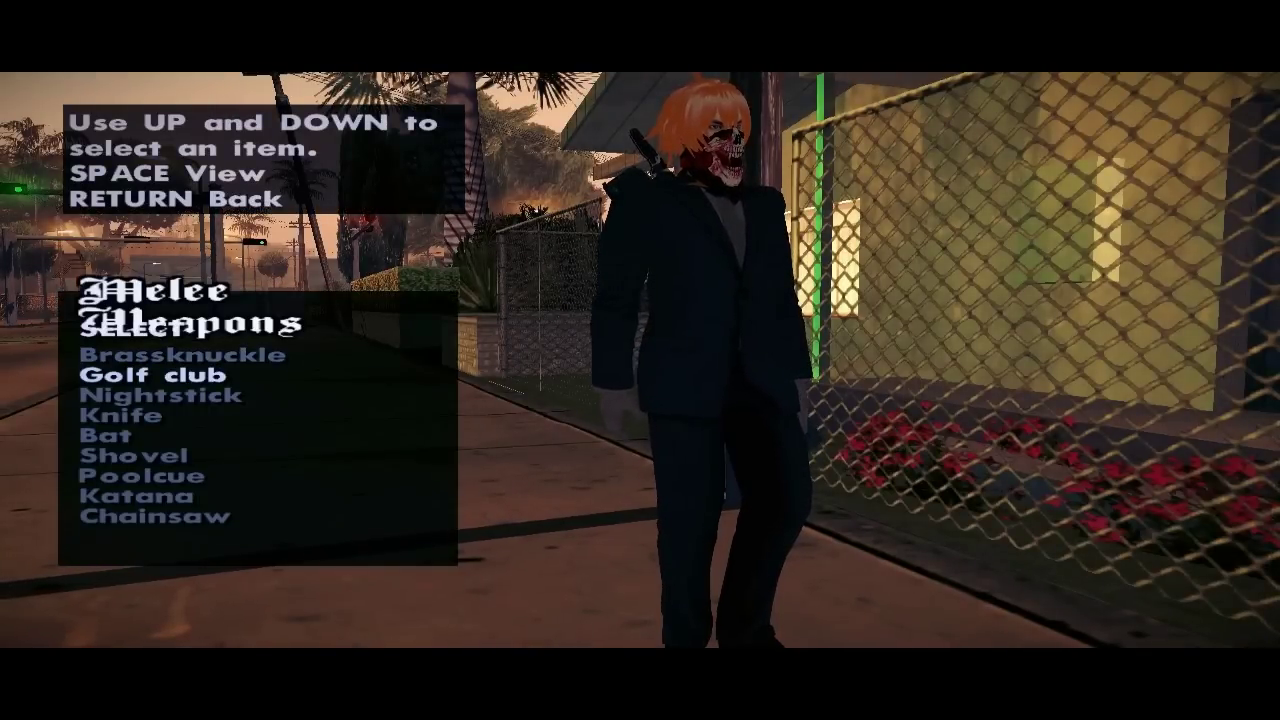
{"action": "key", "text": "Down"}
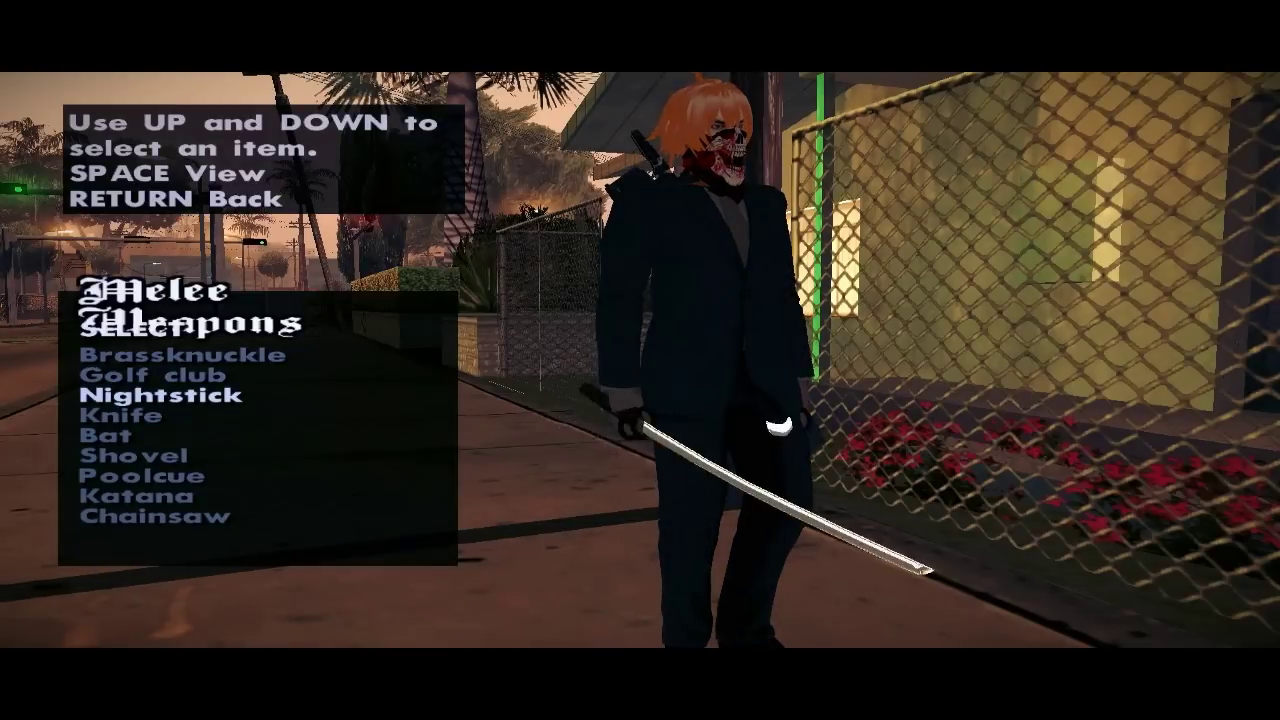
{"action": "key", "text": "Down"}
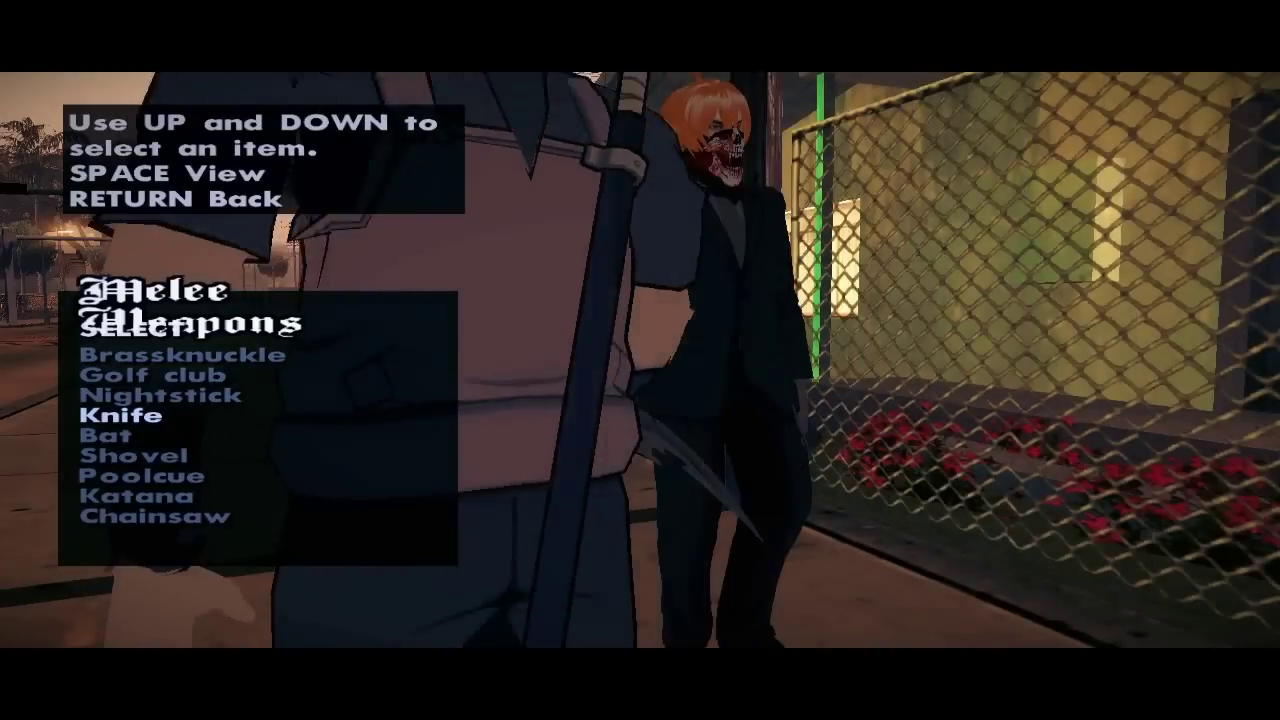
{"action": "key", "text": "Down"}
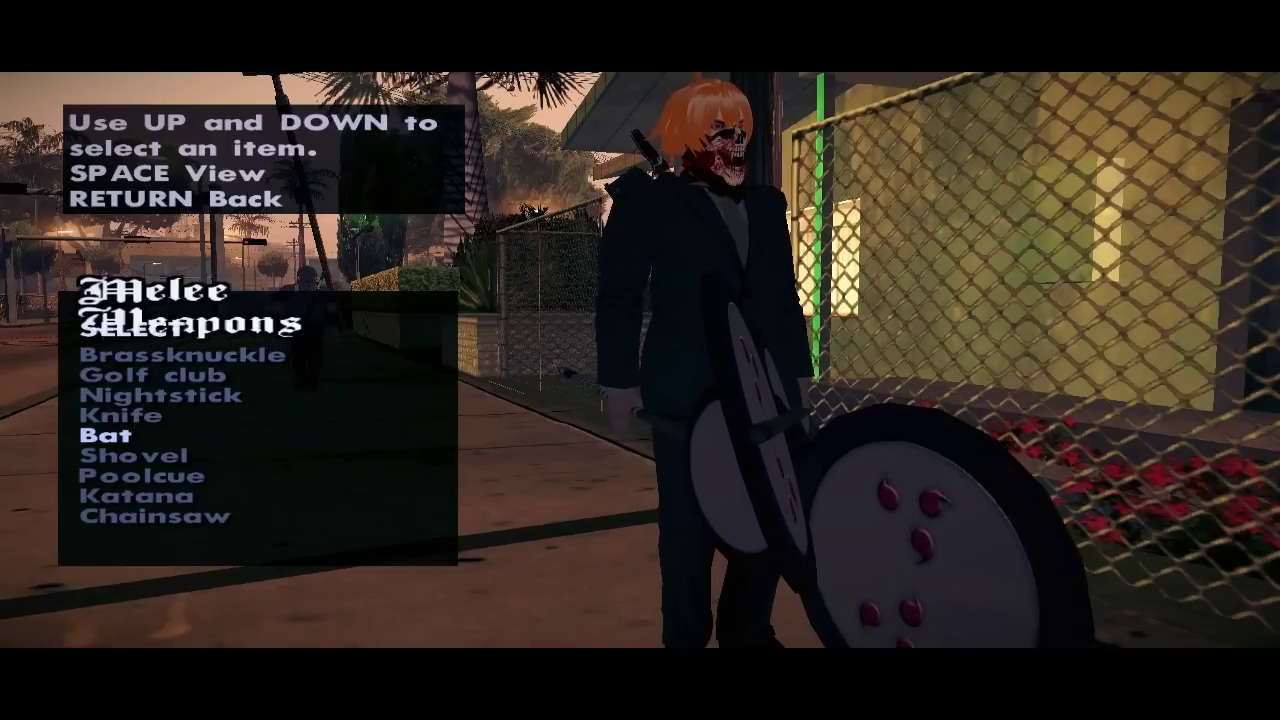
{"action": "key", "text": "Down"}
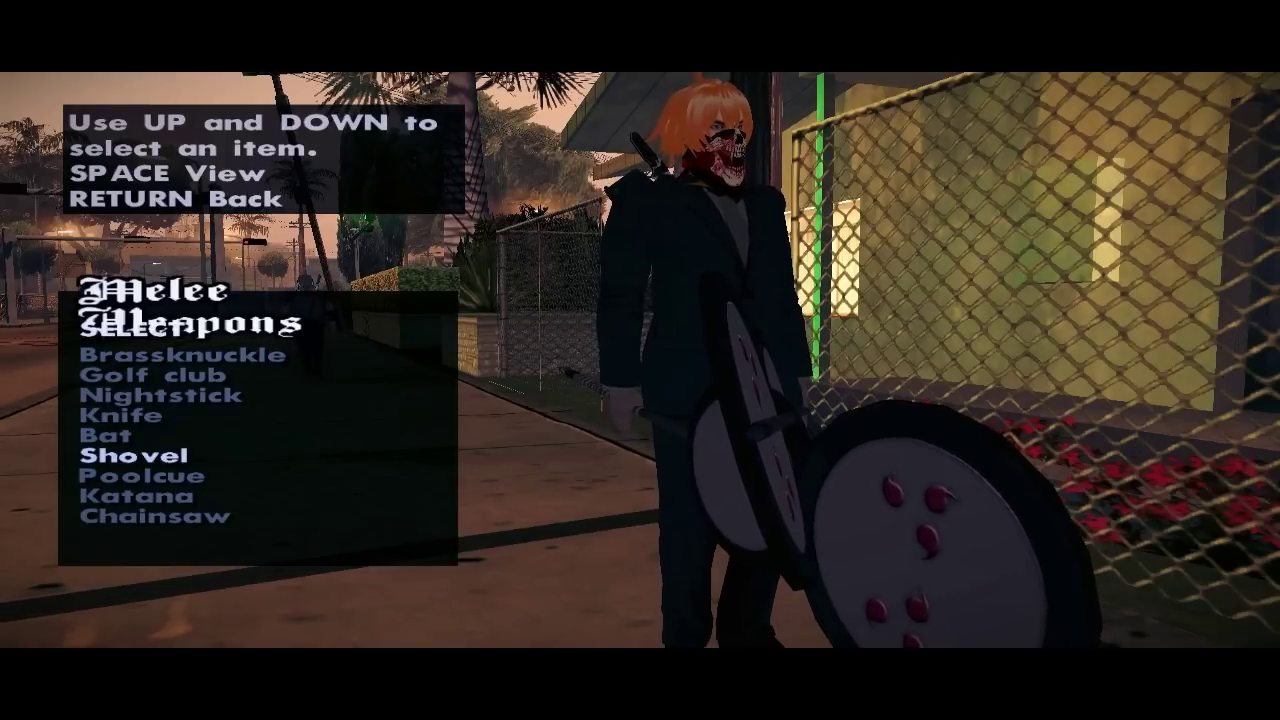
{"action": "key", "text": "Down"}
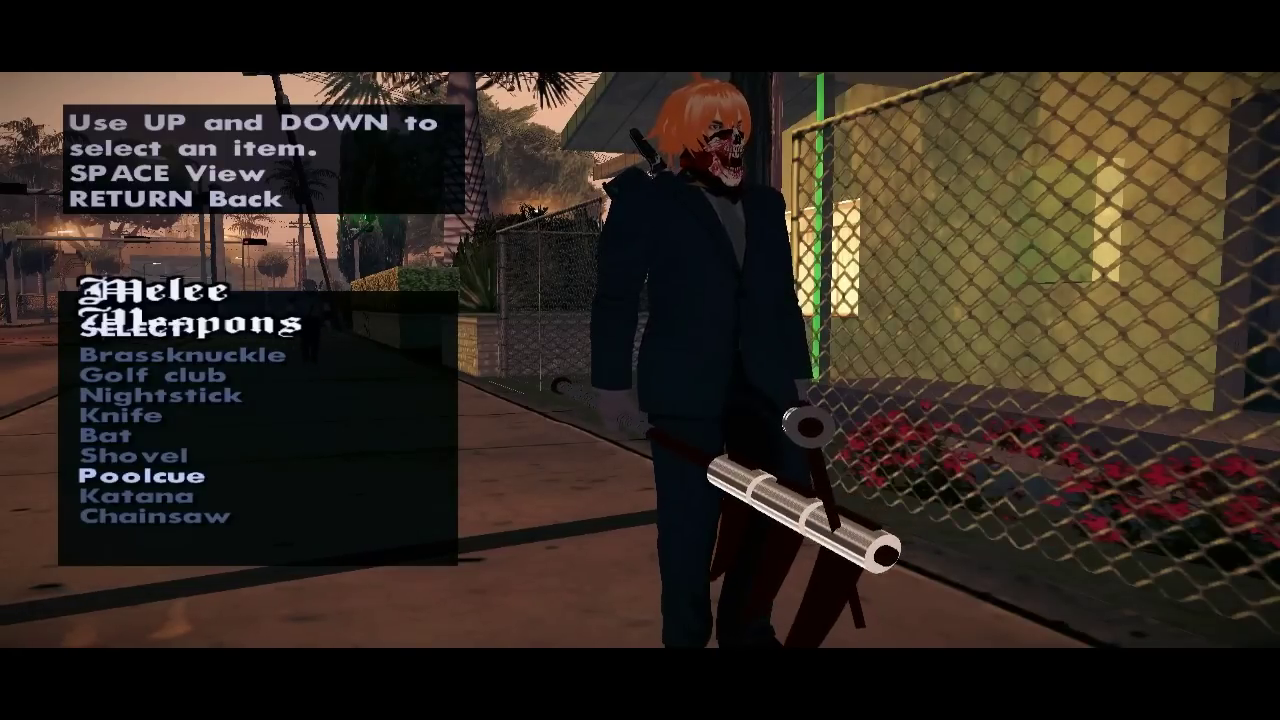
{"action": "key", "text": "Down"}
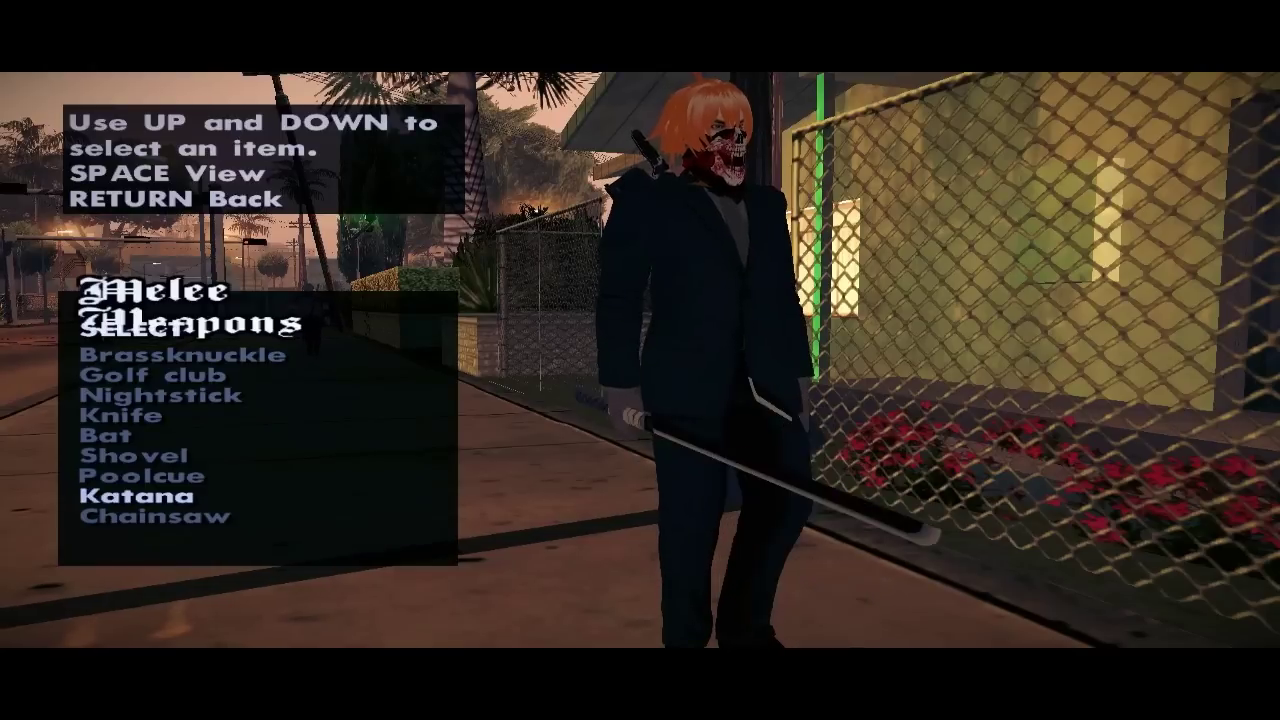
{"action": "key", "text": "Down"}
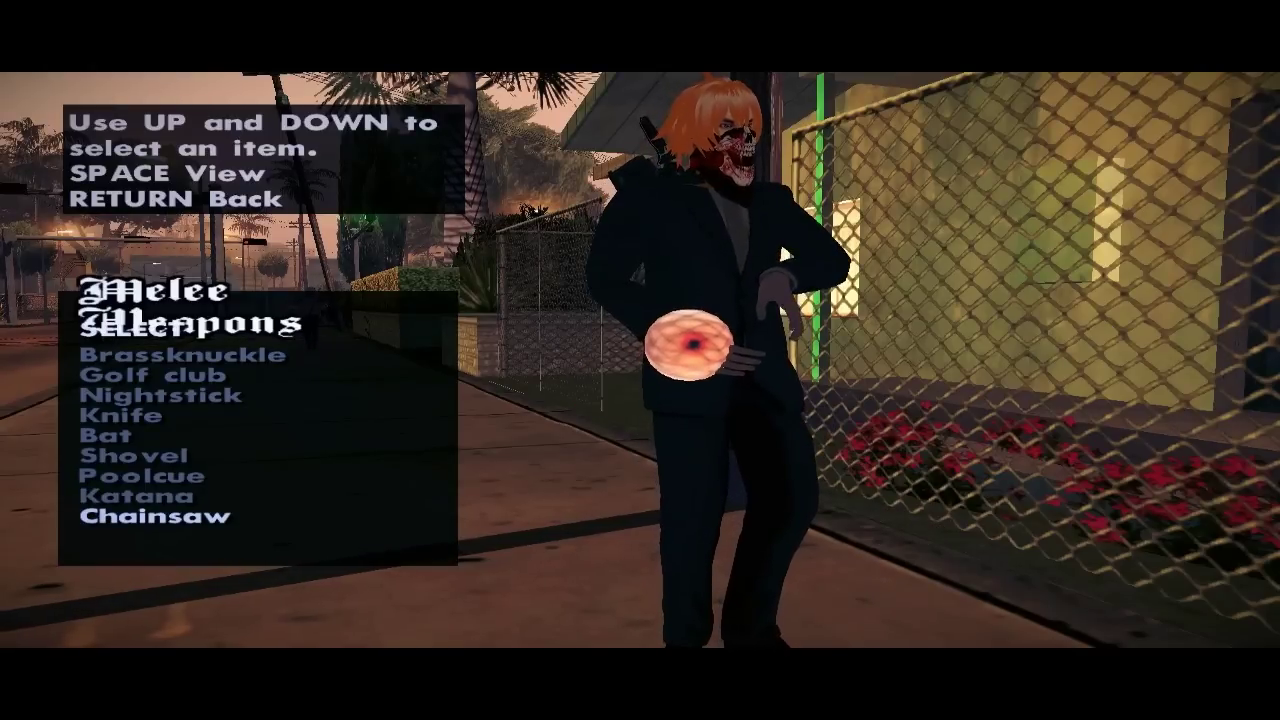